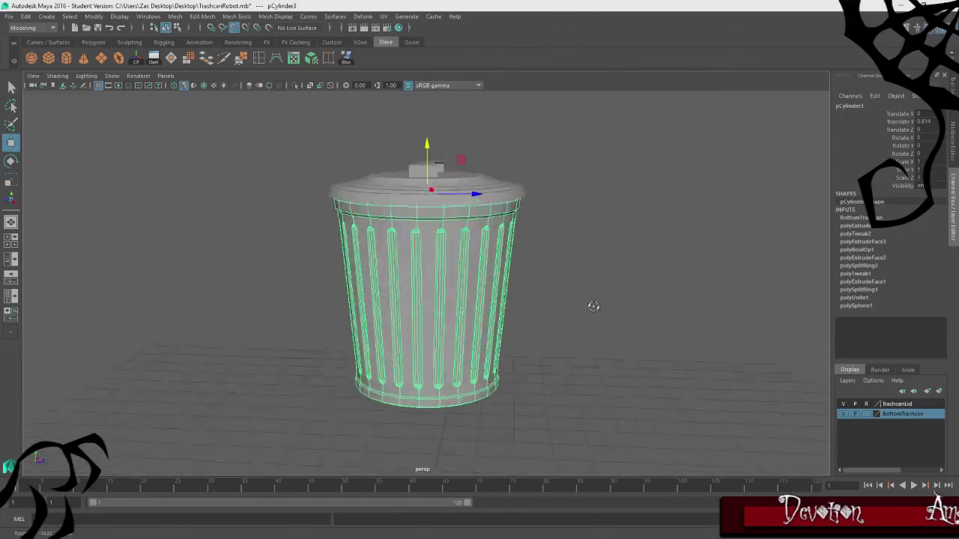
Undo the last upward move of the trash can body and inspect it against the lid.
left_click(524, 311)
left_click_drag(507, 312, 452, 292, "alt")
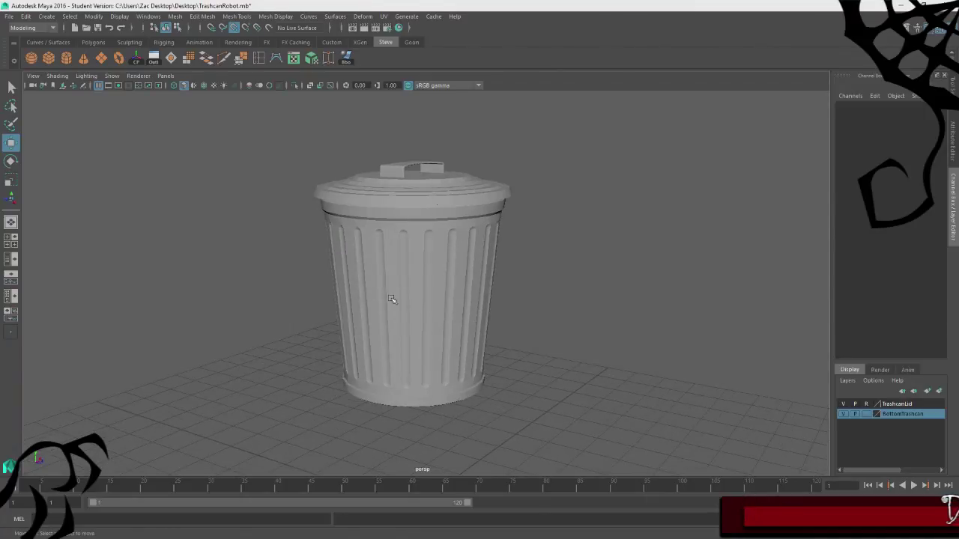
key("ctrl+z")
key("ctrl+z")
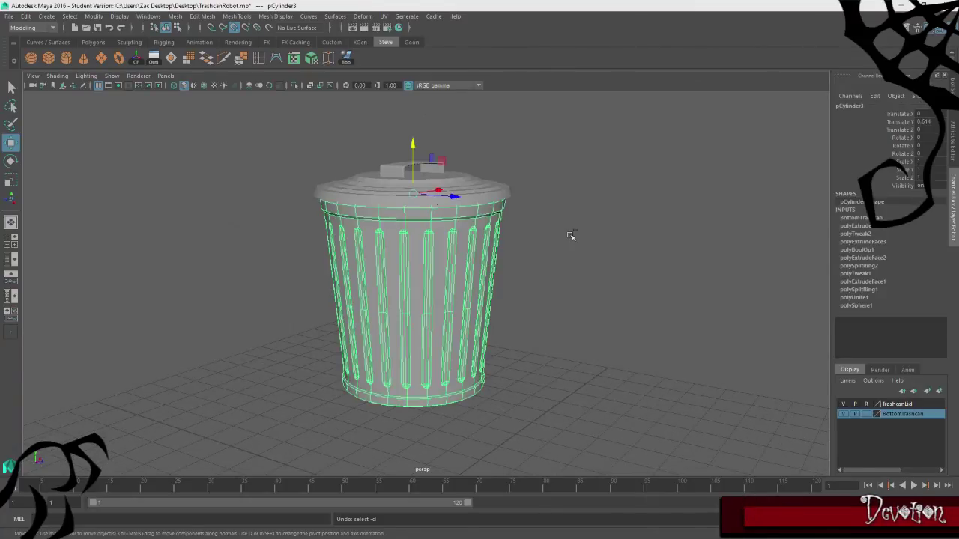
left_click(567, 236)
left_click_drag(566, 238, 465, 292, "alt")
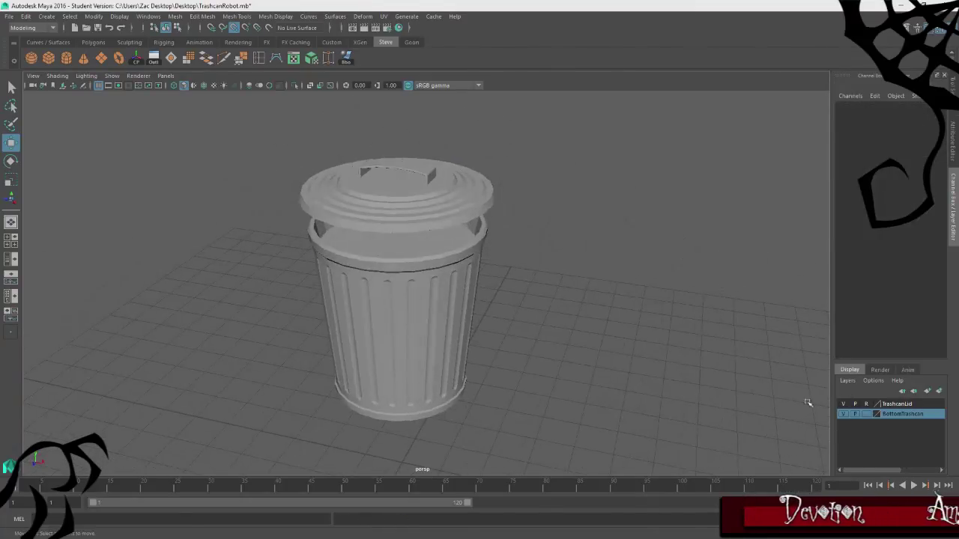
left_click(456, 272)
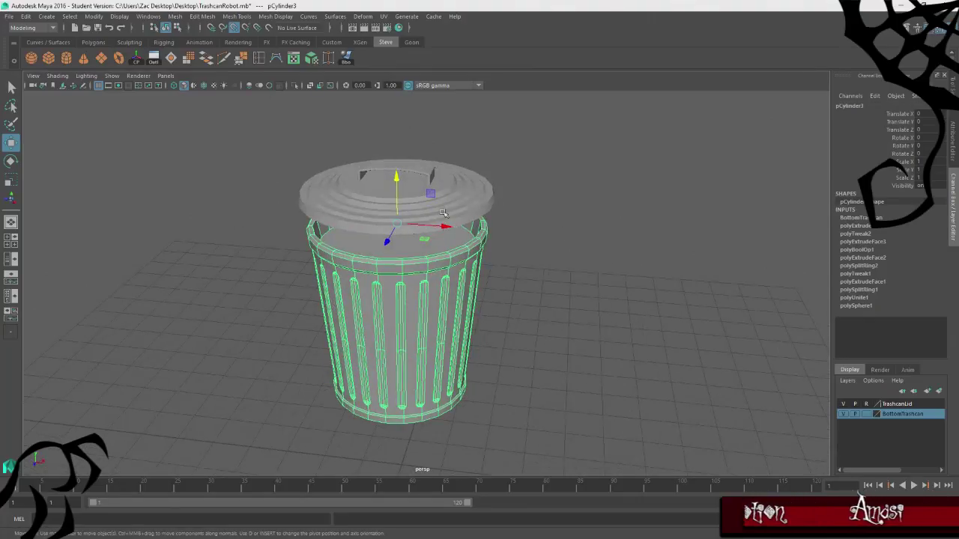
left_click_drag(318, 202, 249, 242, "alt")
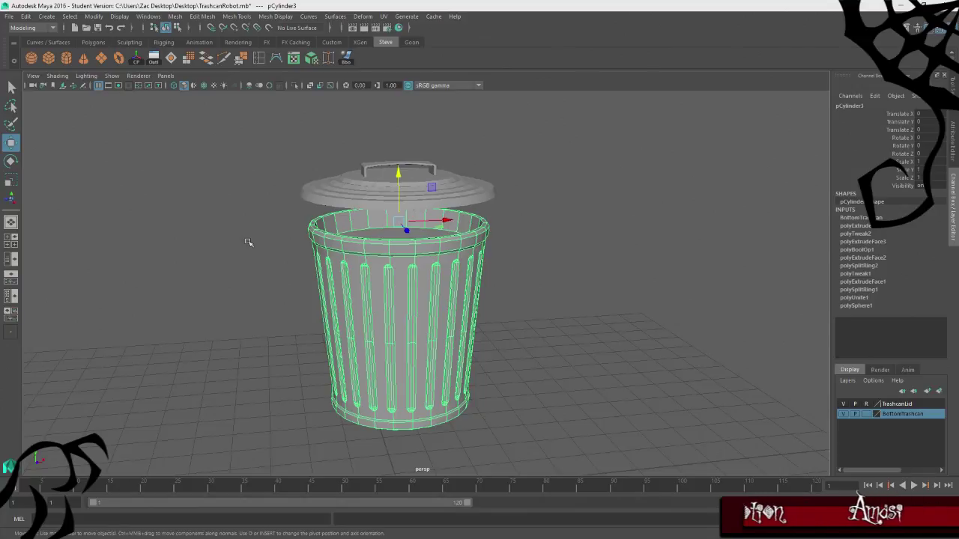
Deselect the trash can body and save the scene, accepting the student version notice.
left_click(248, 242)
left_click_drag(257, 252, 290, 244, "alt")
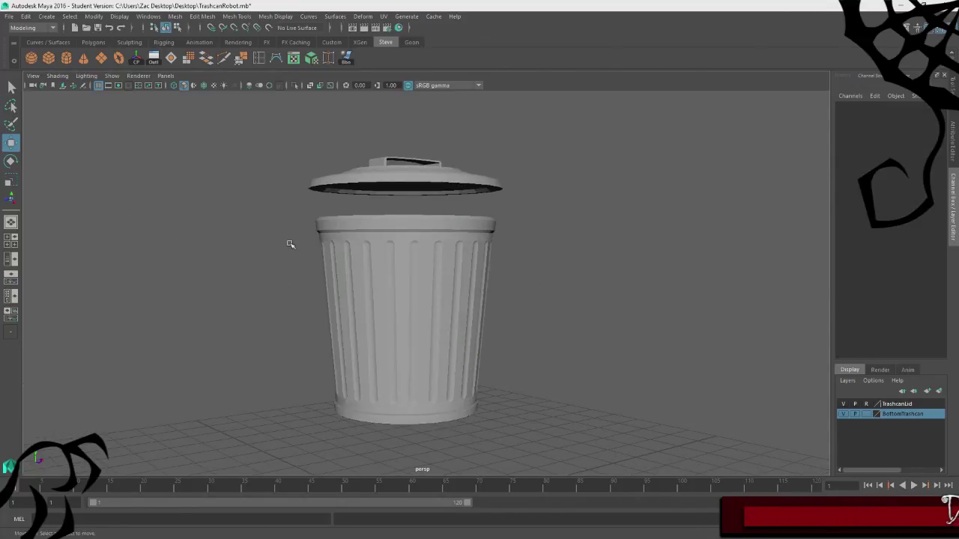
left_click_drag(289, 245, 269, 250, "alt")
key("ctrl+s")
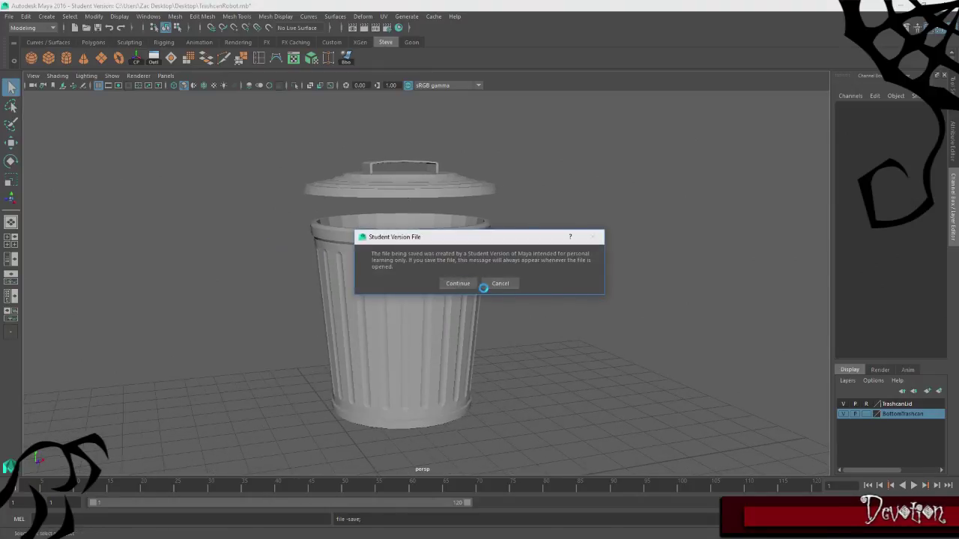
left_click(457, 283)
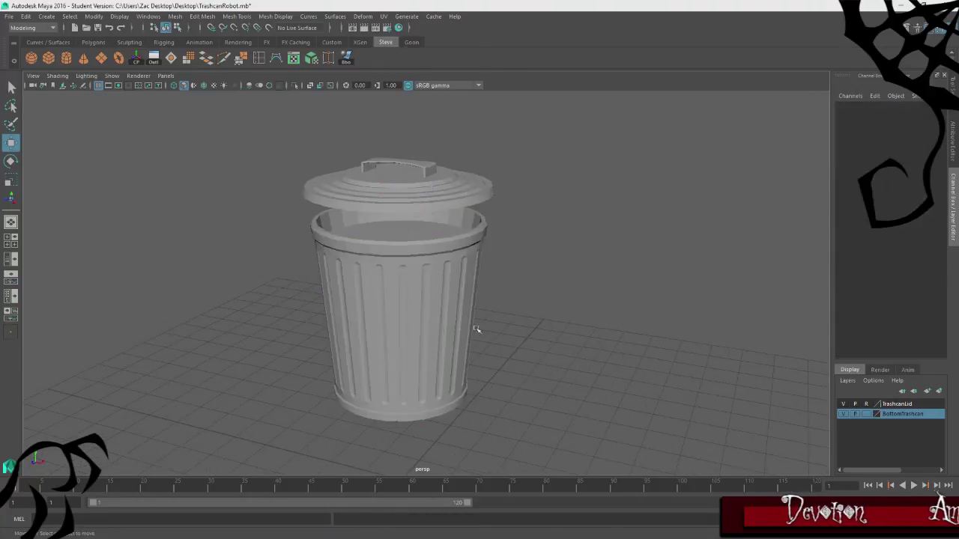
Examine the trash can from above and below with the grid hidden, and show the grid again.
left_click_drag(475, 332, 440, 294, "alt")
left_click(421, 341)
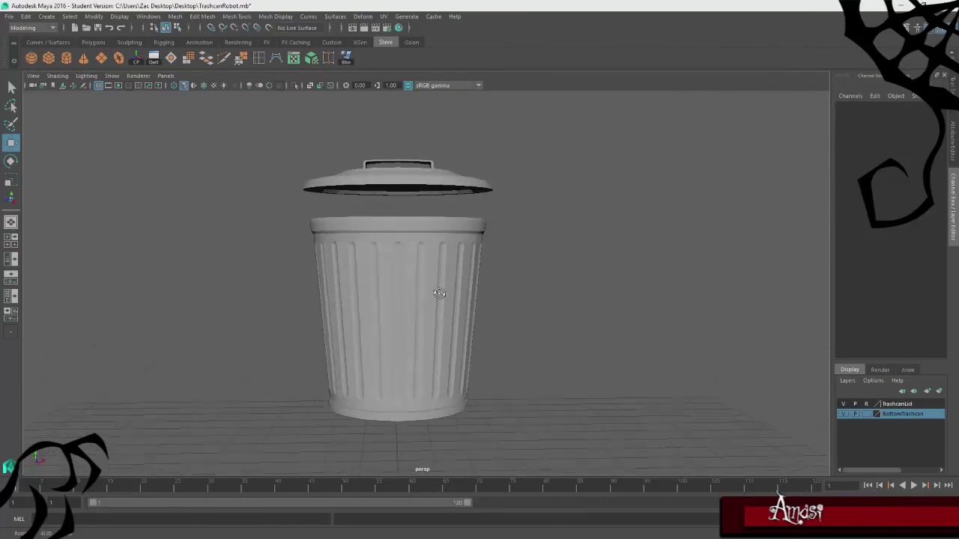
left_click_drag(288, 335, 255, 359, "alt")
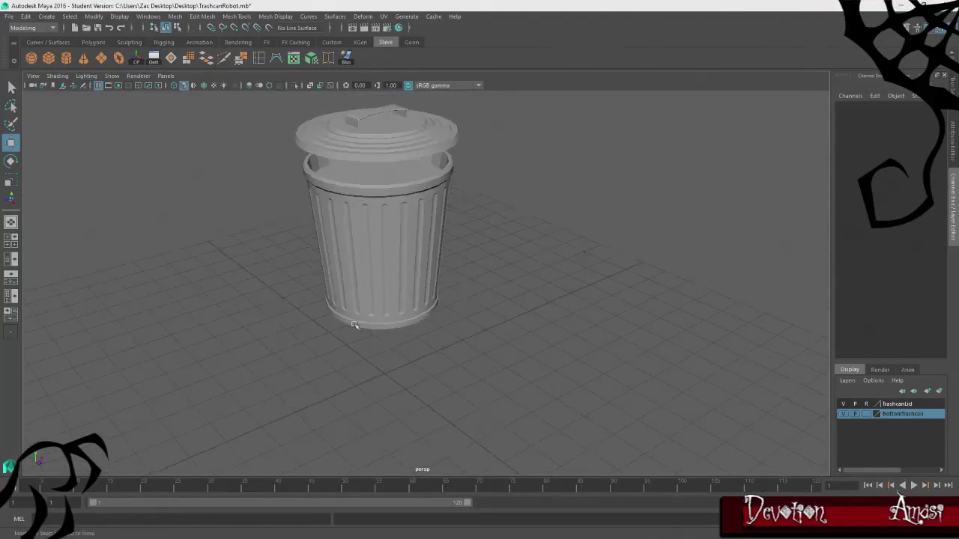
left_click(99, 86)
left_click_drag(456, 449, 431, 415, "alt")
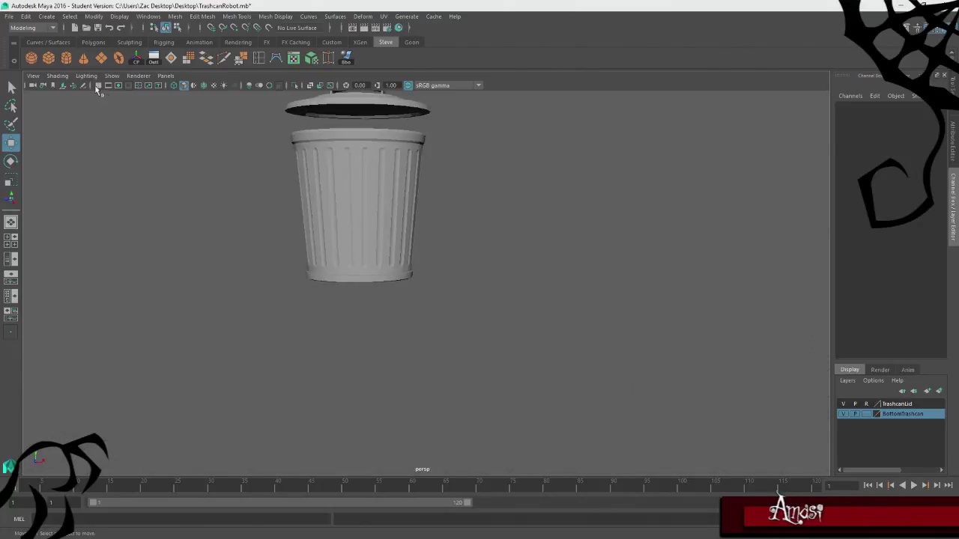
left_click(98, 85)
left_click_drag(187, 293, 208, 301, "alt")
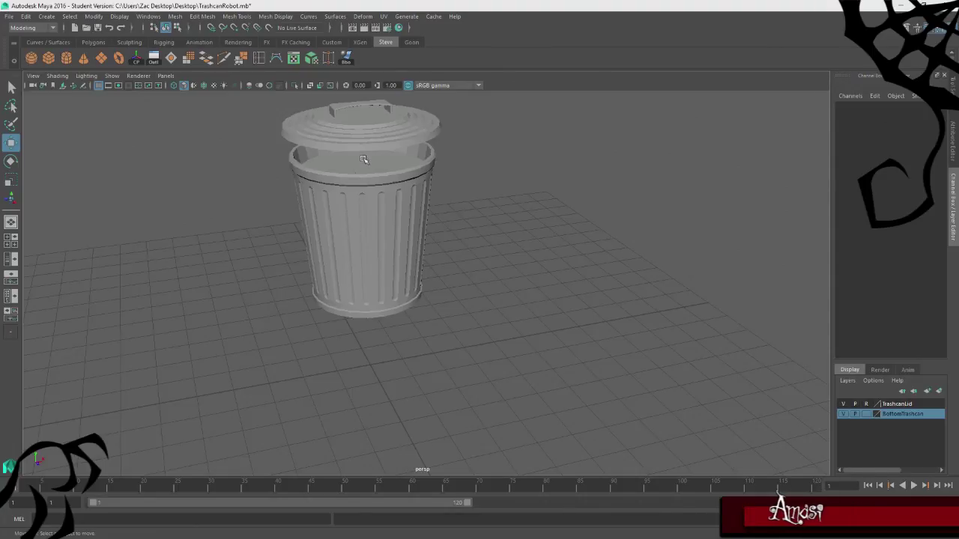
Raise the lid and handle to a Translate Y of about 2.469 and set the TrashcanLid layer to template.
left_click_drag(396, 346, 450, 300, "alt")
left_click(434, 224)
left_click_drag(474, 241, 498, 235, "alt")
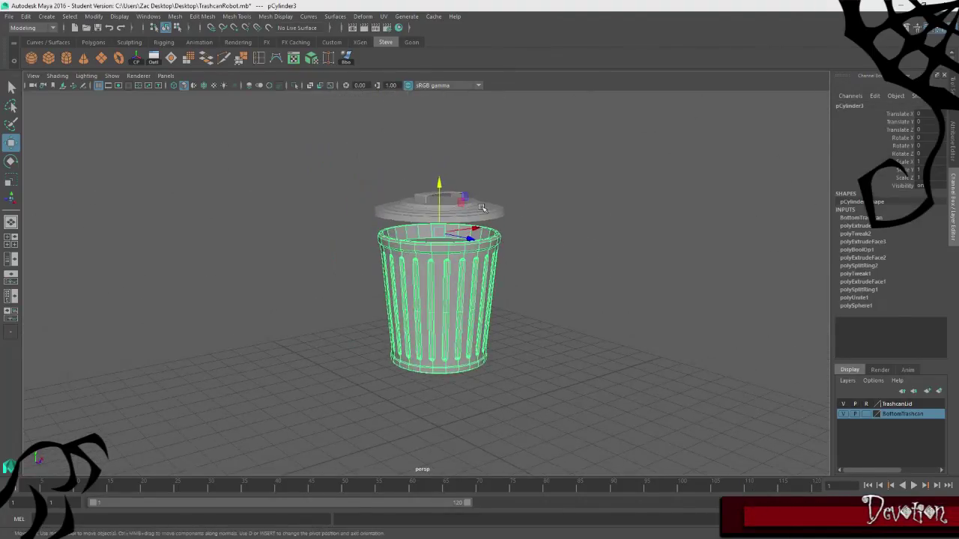
left_click(498, 235)
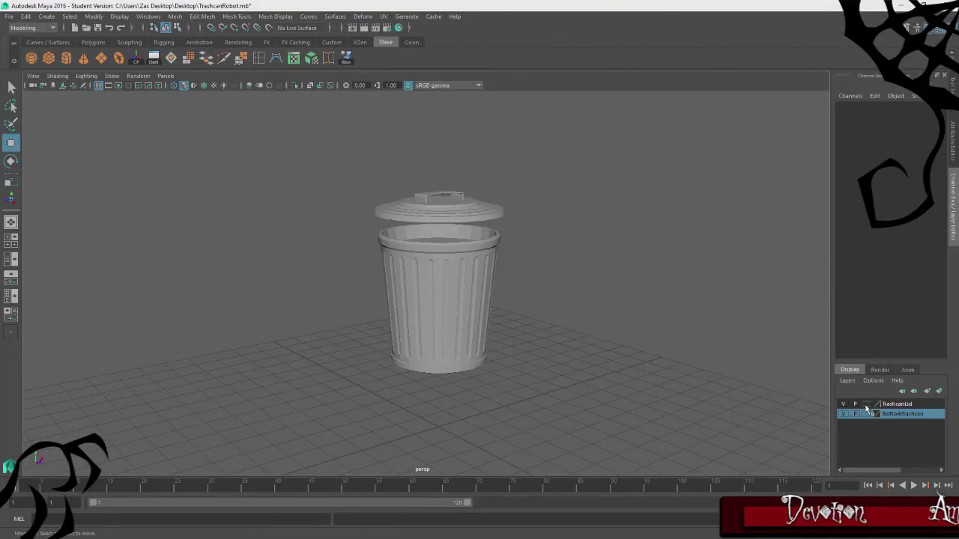
left_click(463, 212)
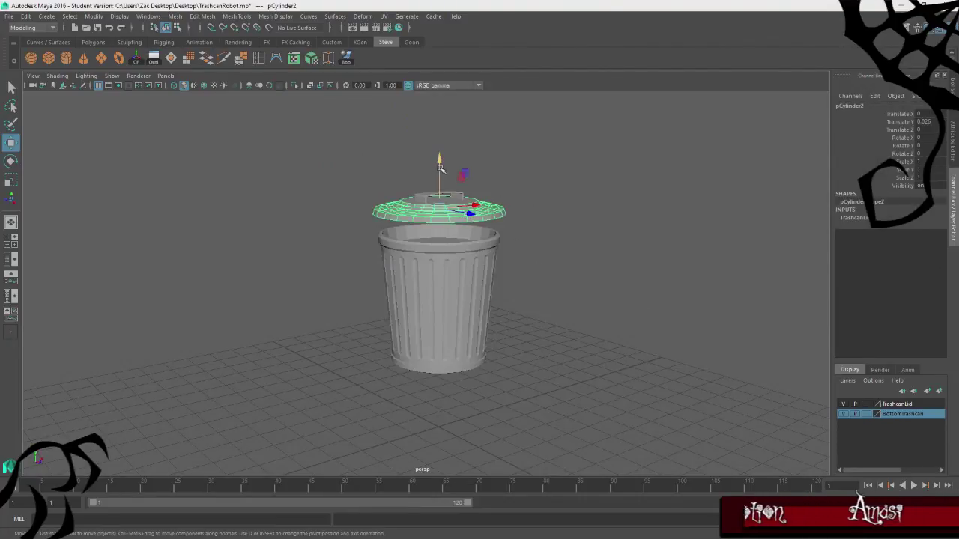
left_click_drag(444, 156, 444, 70)
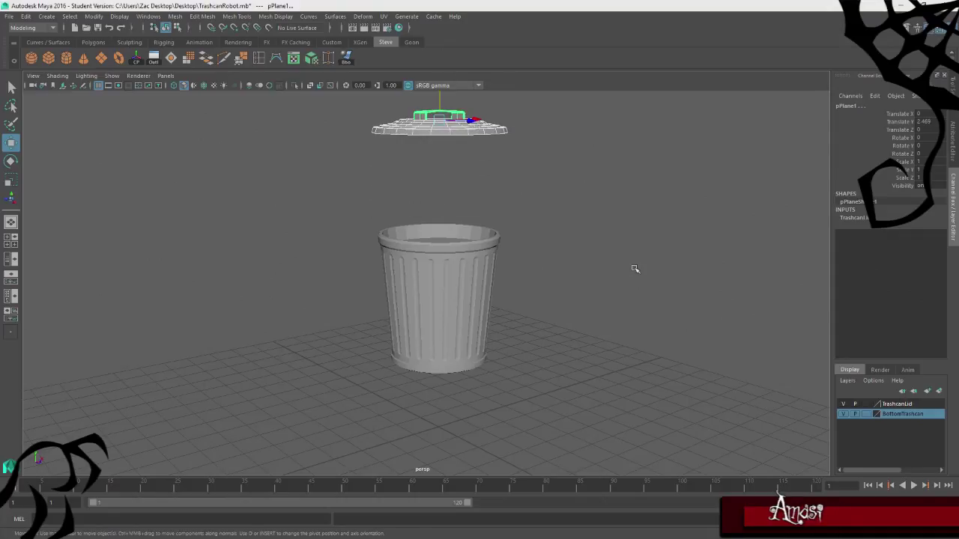
left_click(634, 268)
Raise the trash can body above the grid to a Translate Y of about 2.005.
left_click(455, 289)
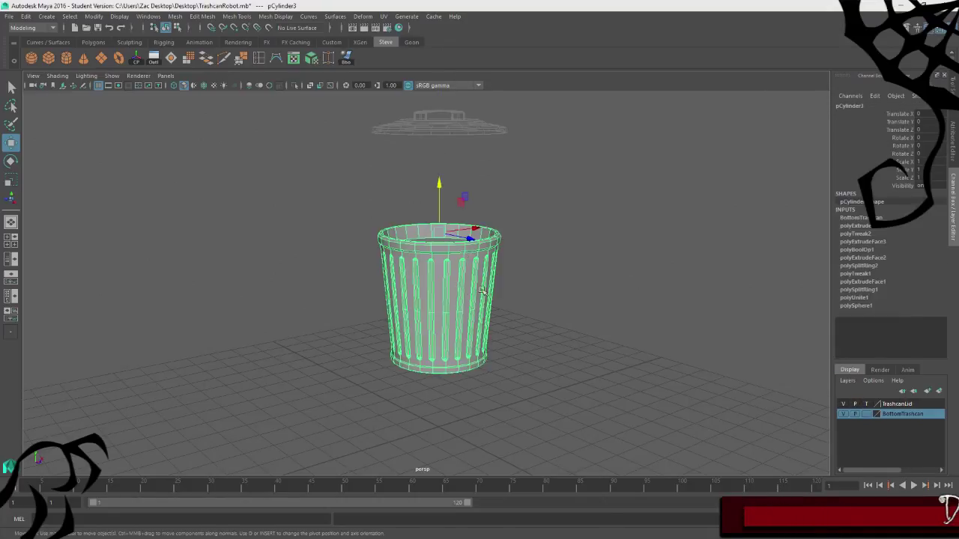
left_click_drag(439, 192, 407, 162)
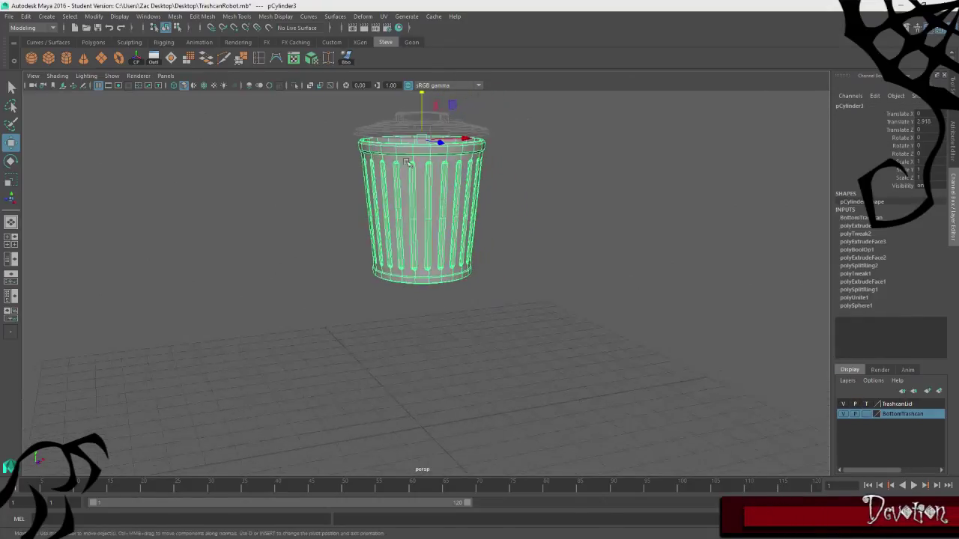
left_click_drag(420, 100, 507, 317)
Extrude the bottom face of the trash can body and scale it inward to a little under half its width.
scroll(497, 274, "up", 5)
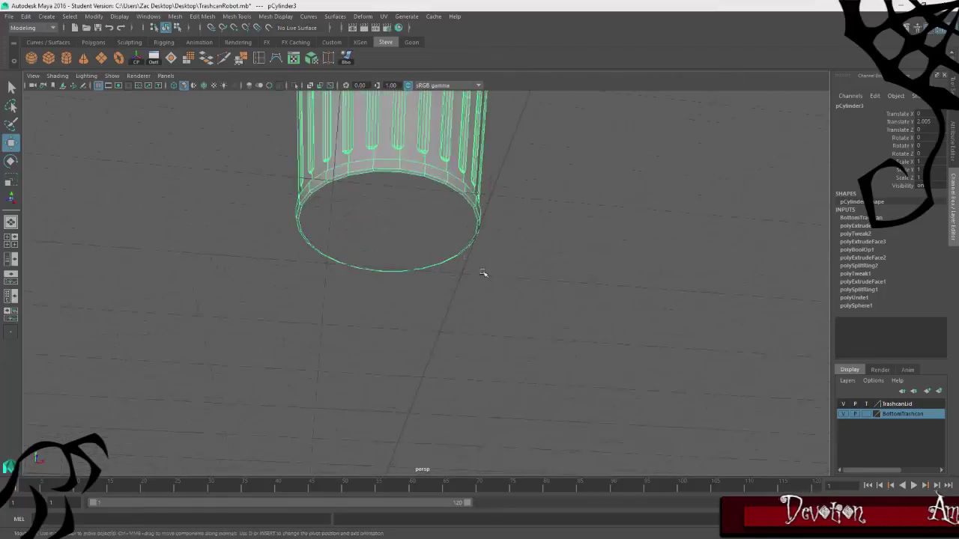
middle_click_drag(484, 272, 420, 401, "alt")
left_click_drag(420, 401, 420, 421, "alt")
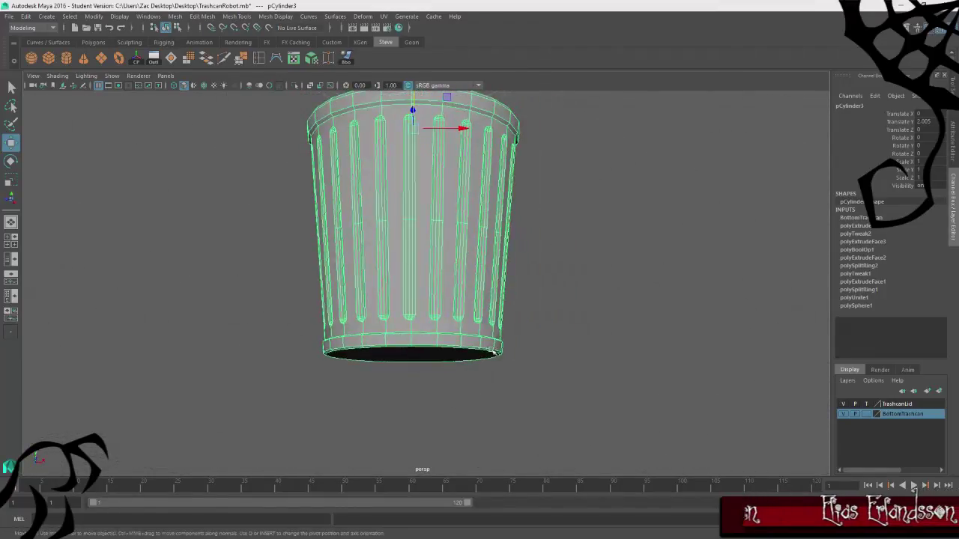
left_click_drag(492, 350, 554, 191, "alt")
right_click_drag(554, 191, 554, 217)
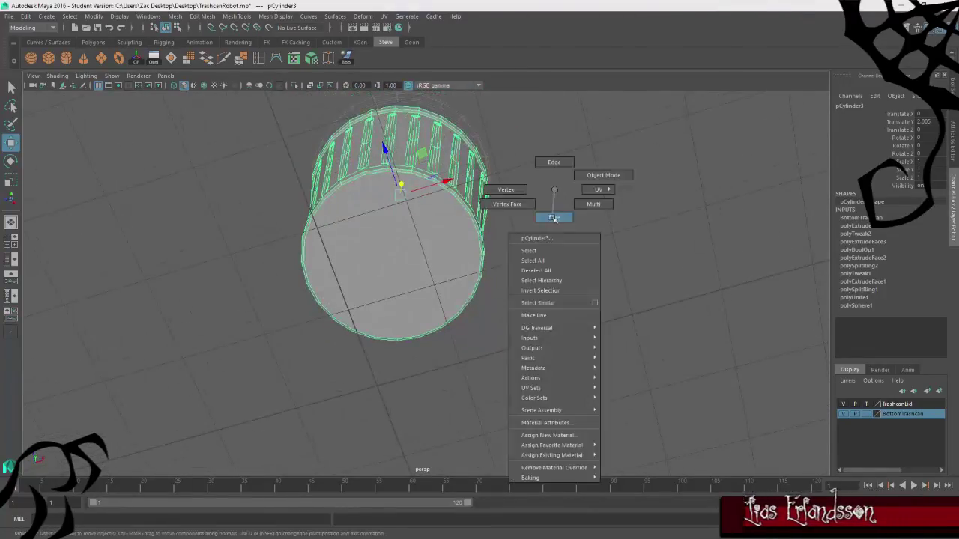
left_click_drag(606, 238, 490, 325, "alt")
key("ctrl+e")
key("r")
left_click_drag(403, 325, 366, 330)
left_click_drag(543, 371, 525, 379, "alt")
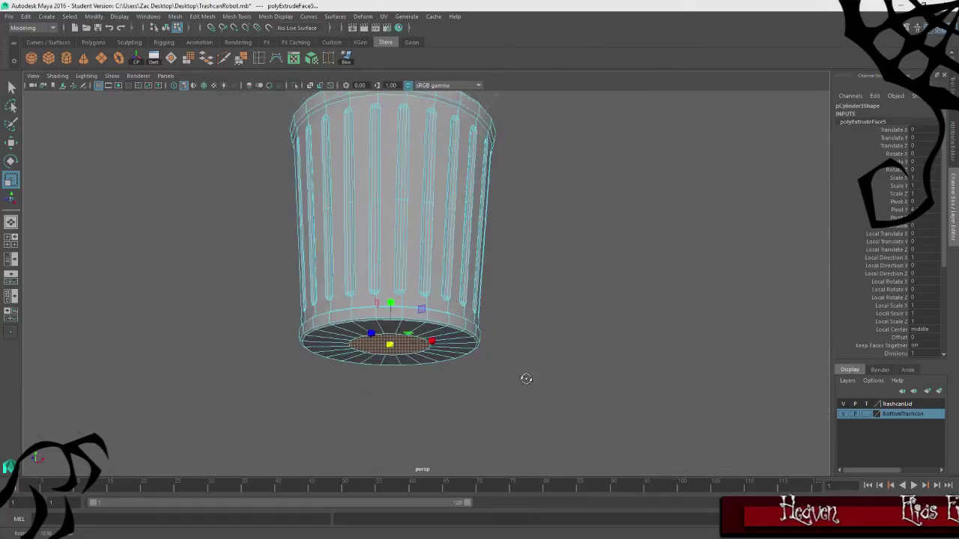
Extrude the inner bottom face and move it a short way up to form a round recess, then return to object mode.
key("ctrl+e")
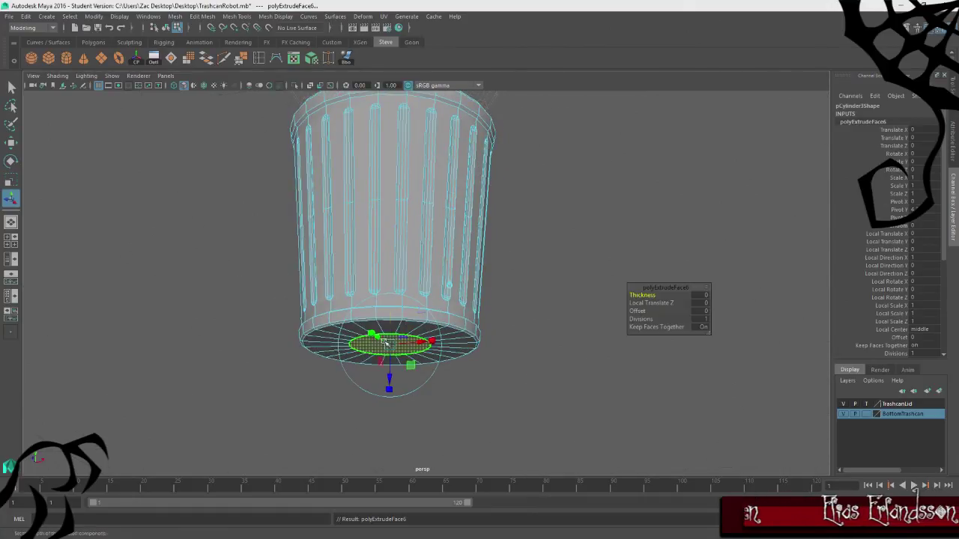
left_click_drag(389, 328, 388, 315)
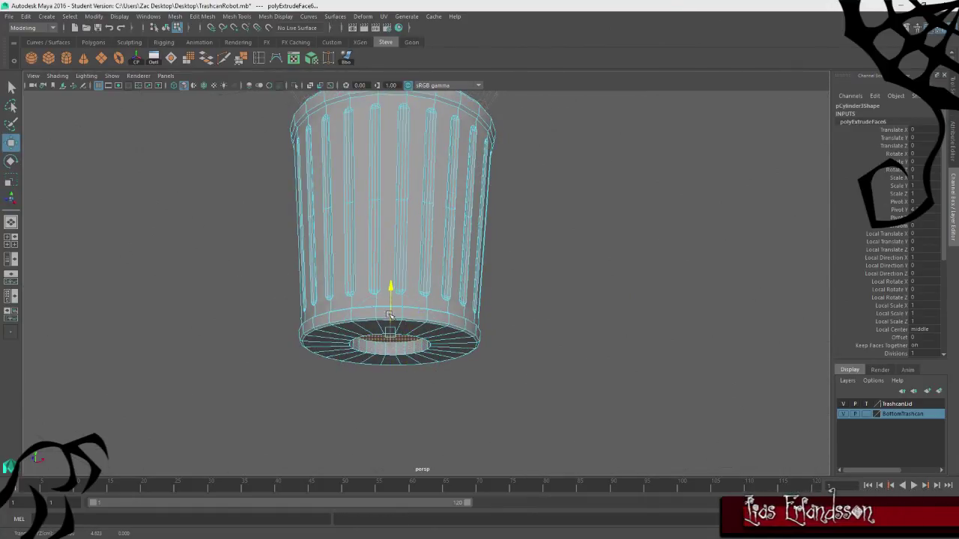
left_click(591, 332)
left_click_drag(591, 332, 345, 373, "alt")
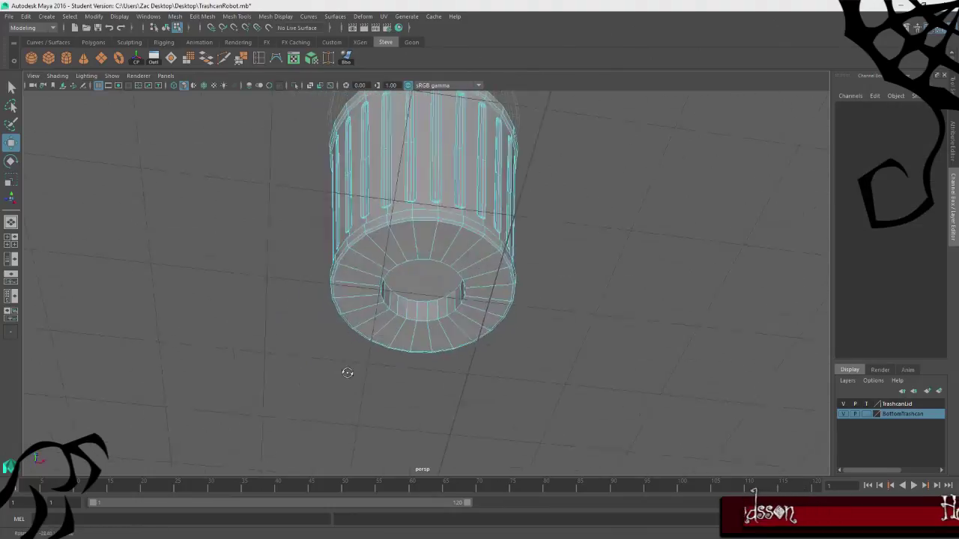
scroll(488, 325, "up", 5)
left_click_drag(488, 325, 183, 354, "alt")
right_click_drag(161, 197, 197, 203)
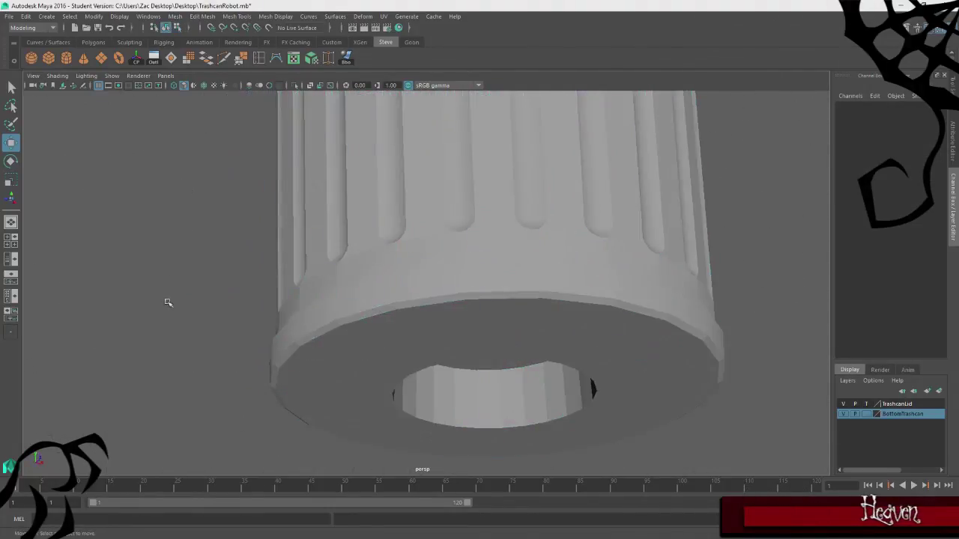
left_click_drag(167, 299, 240, 349, "alt")
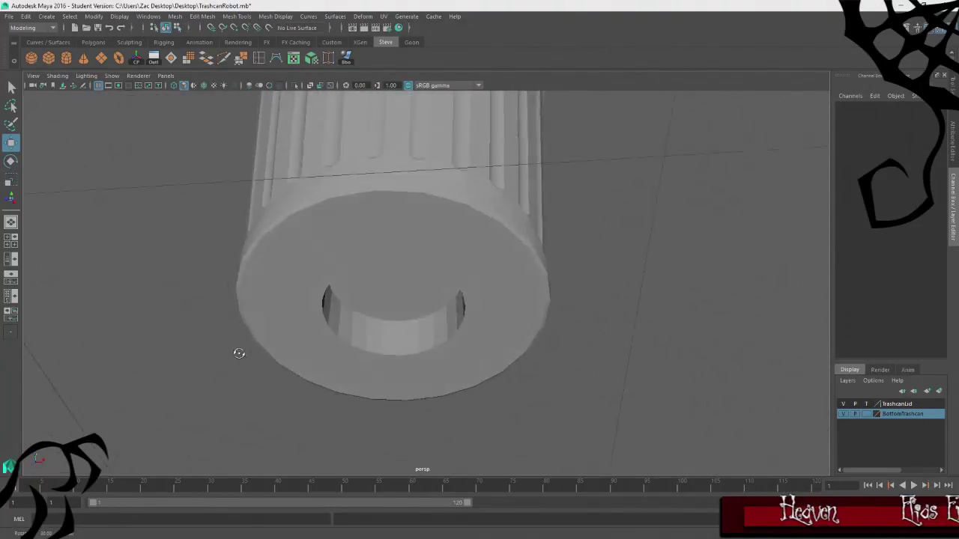
Try to fill the hole using the recess's circular edge loop, and undo the fill.
left_click(365, 352)
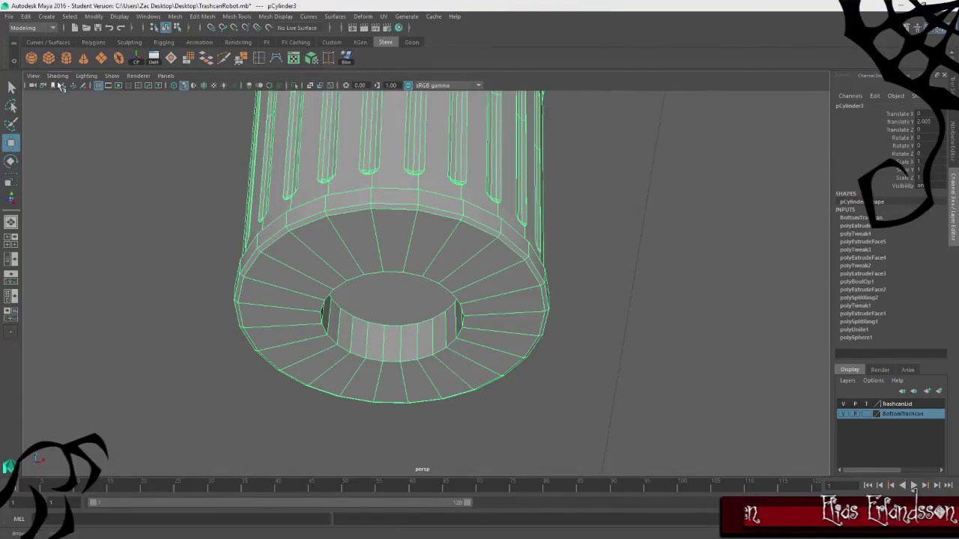
right_click_drag(639, 241, 636, 215)
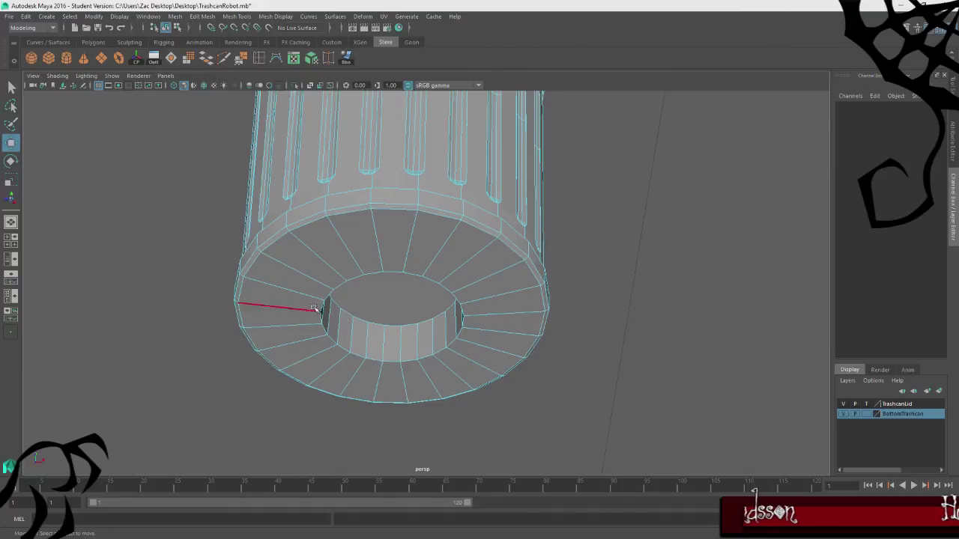
double_click(335, 342)
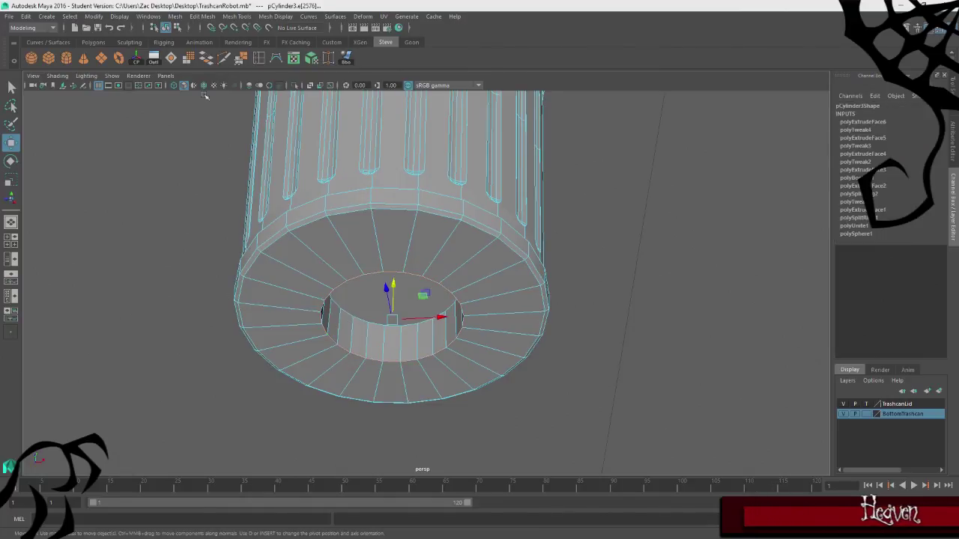
key("r")
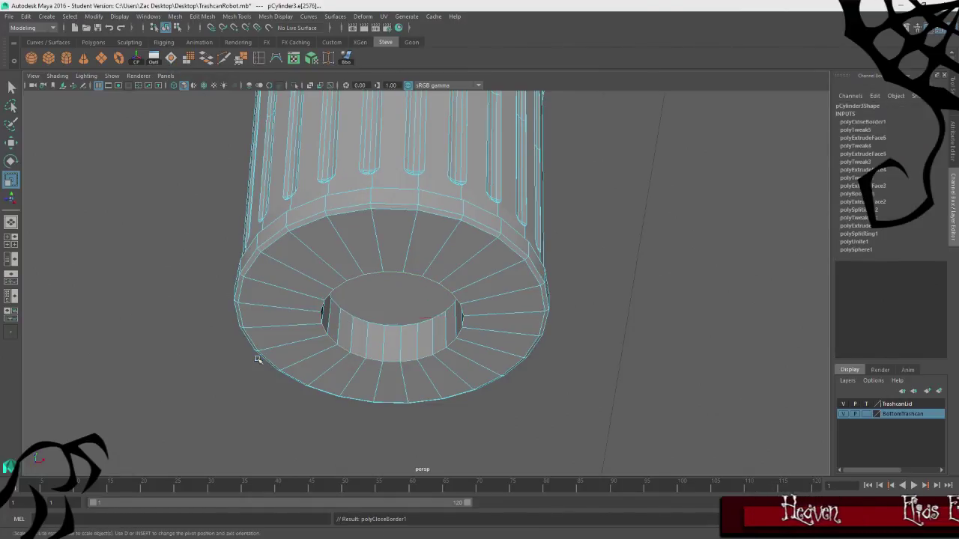
key("ctrl+z")
key("ctrl+z")
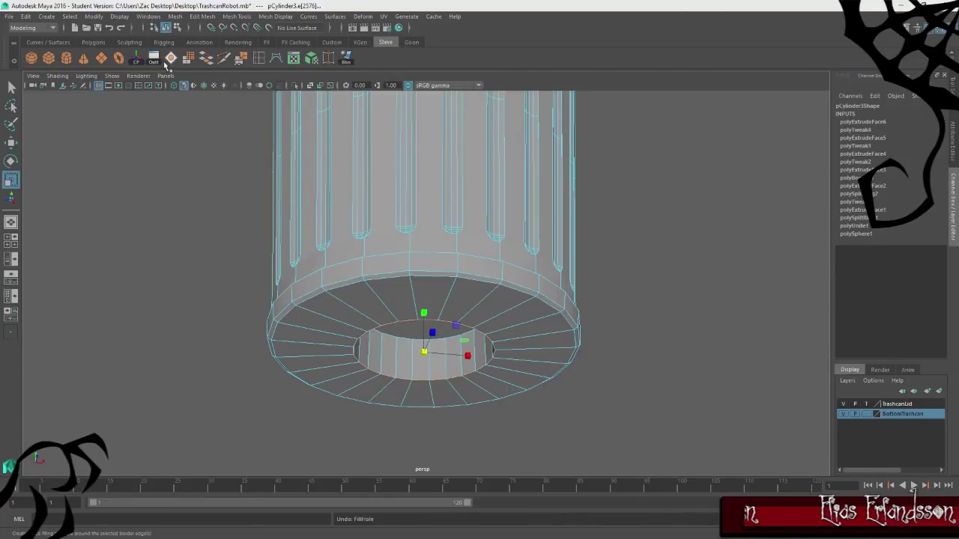
left_click(223, 360)
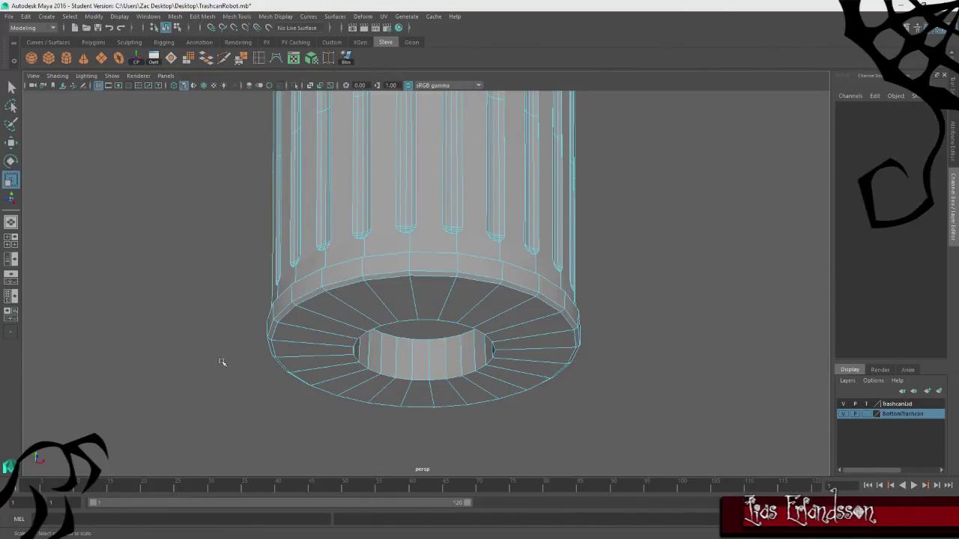
Try to separate the recess's inner face from the trash can body, and undo the separation.
left_click_drag(222, 360, 351, 367, "alt")
right_click_drag(665, 219, 679, 258)
left_click_drag(588, 418, 588, 329, "alt")
left_click(428, 245)
left_click_drag(693, 309, 656, 298, "alt")
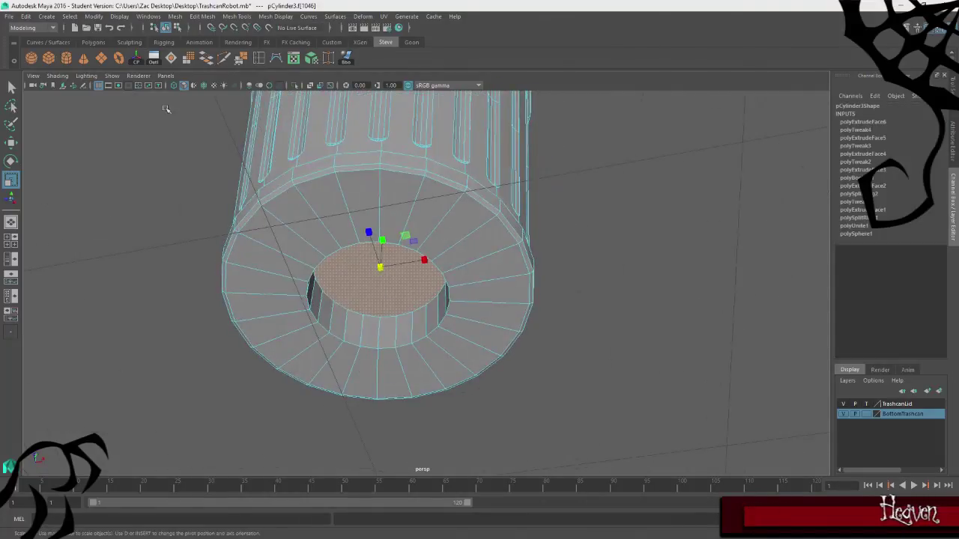
left_click(176, 16)
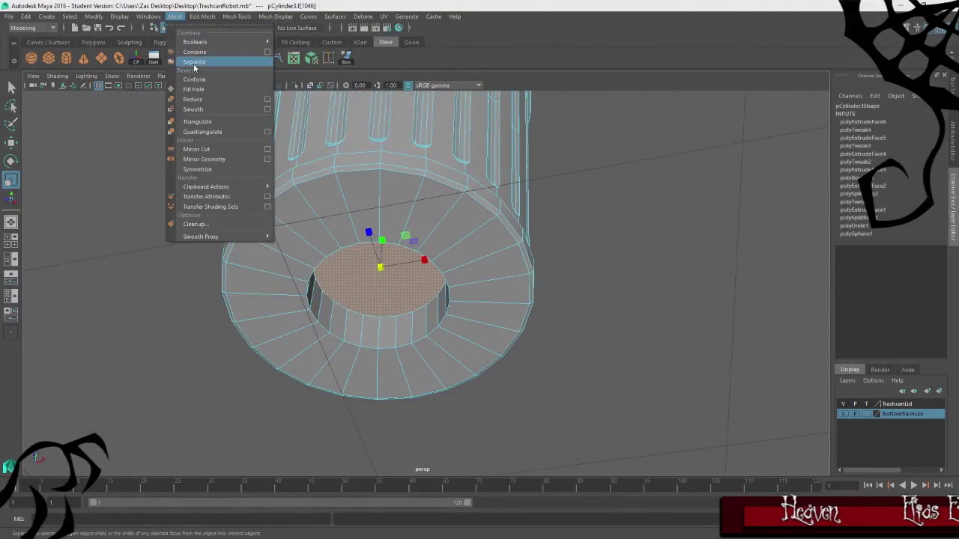
left_click(194, 63)
key("ctrl+z")
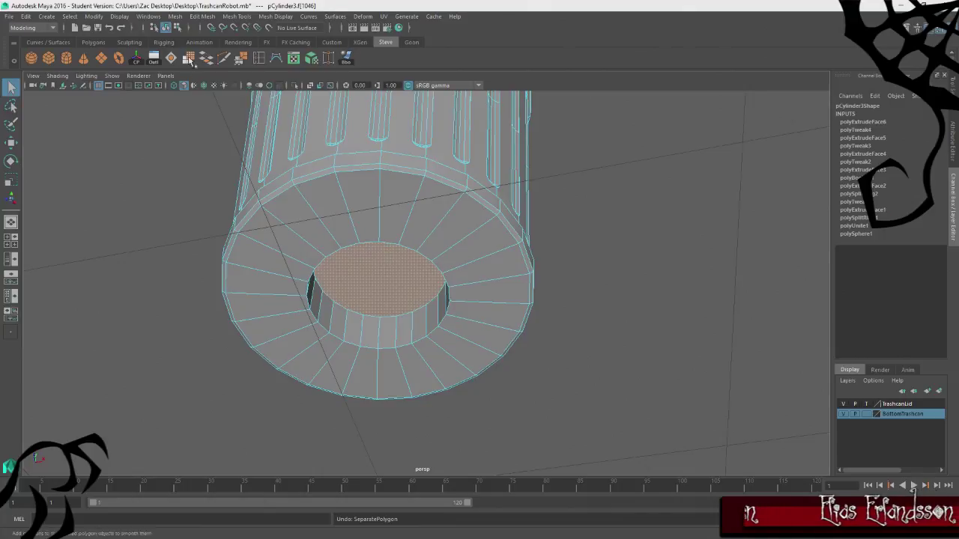
Detach the recess's inner face, lower it below the trash can and scale it up slightly.
left_click(175, 16)
mouse_move(207, 18)
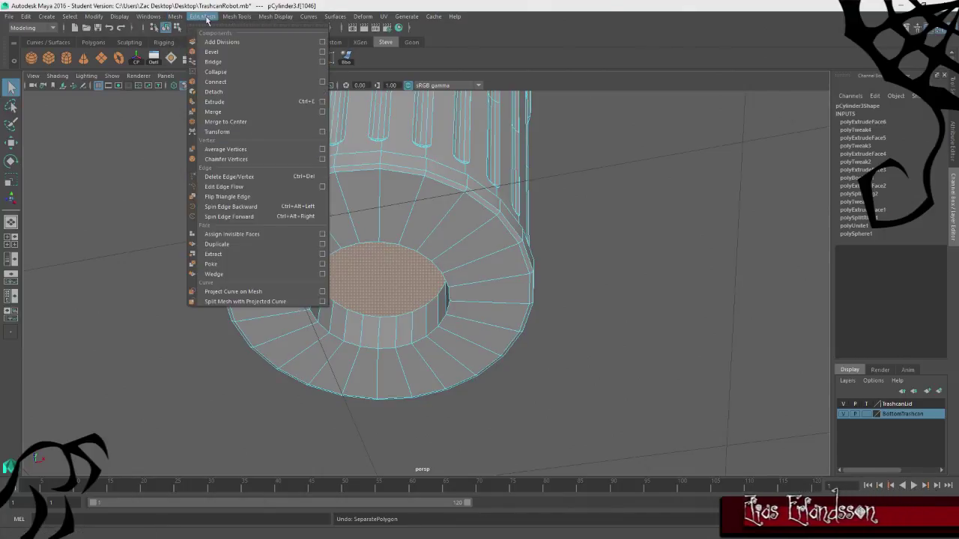
left_click(235, 101)
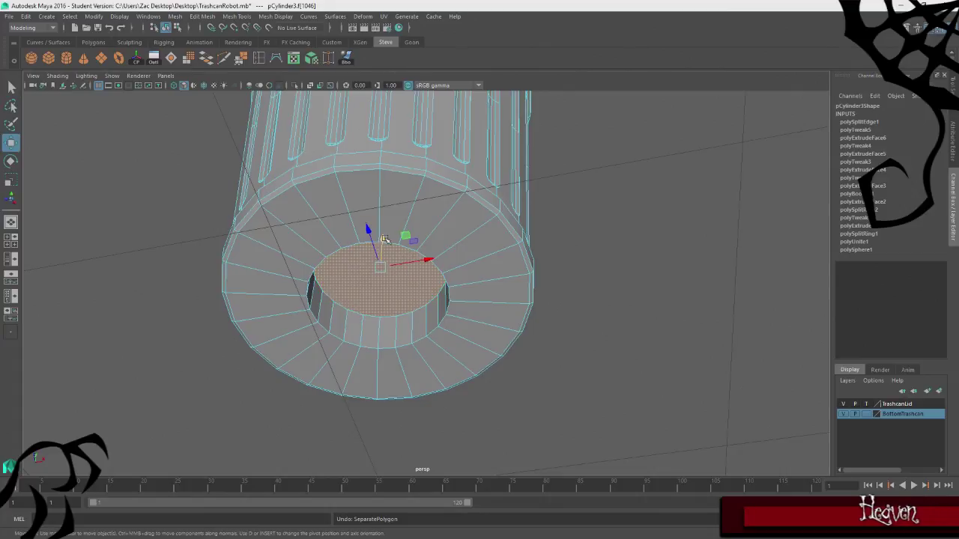
left_click_drag(379, 251, 343, 322)
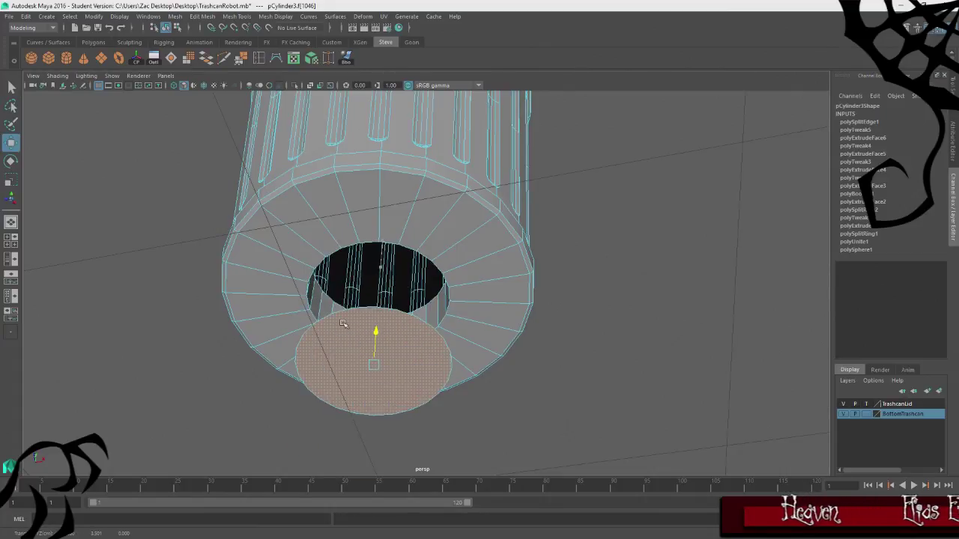
key("r")
left_click_drag(373, 365, 383, 369)
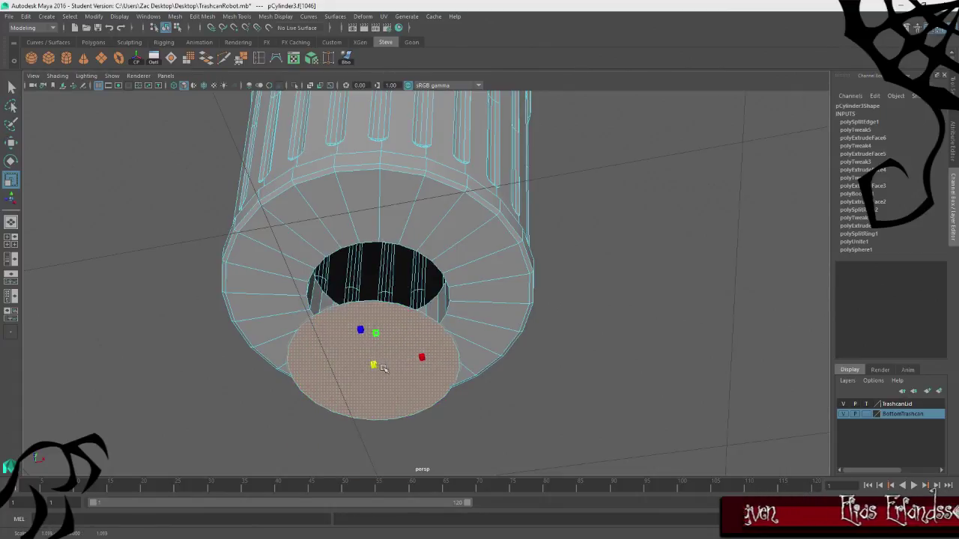
left_click(624, 310)
left_click_drag(625, 310, 640, 257, "alt")
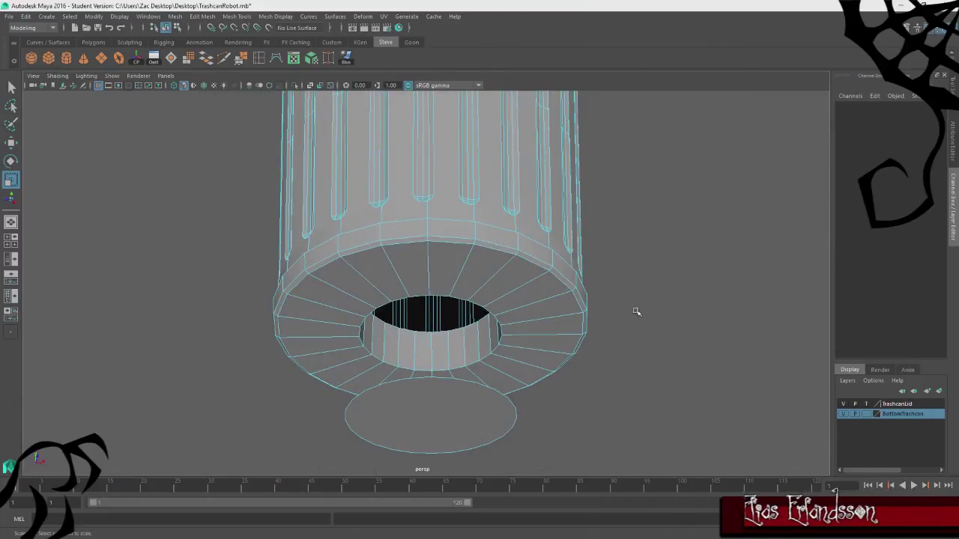
Fill the open hole at the inner end of the recess using its border edge.
left_click(466, 329)
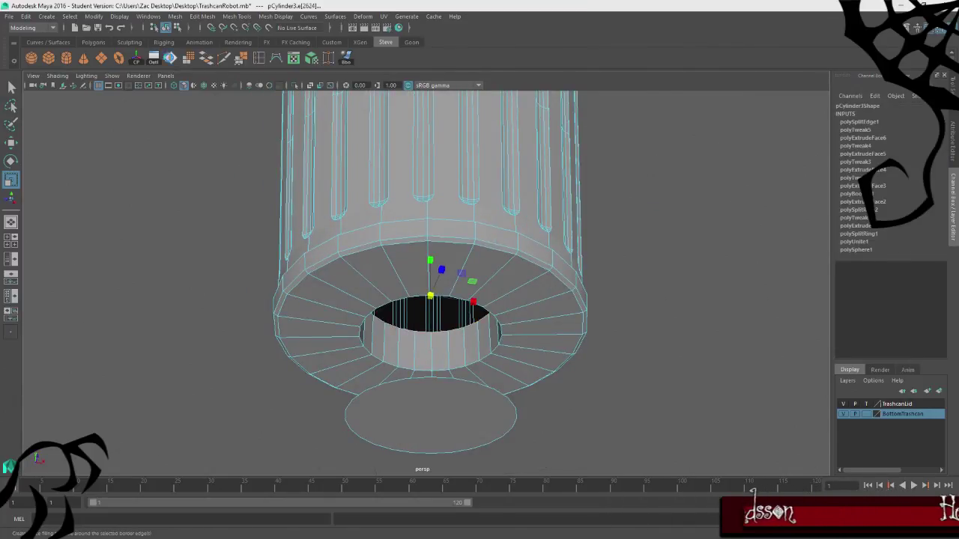
left_click_drag(615, 332, 450, 375, "alt")
left_click(597, 252)
right_click_drag(494, 186, 532, 175)
scroll(520, 368, "down", 3)
left_click_drag(520, 368, 435, 360, "alt")
left_click(444, 338)
left_click_drag(514, 330, 321, 238, "alt")
right_click_drag(321, 238, 152, 252)
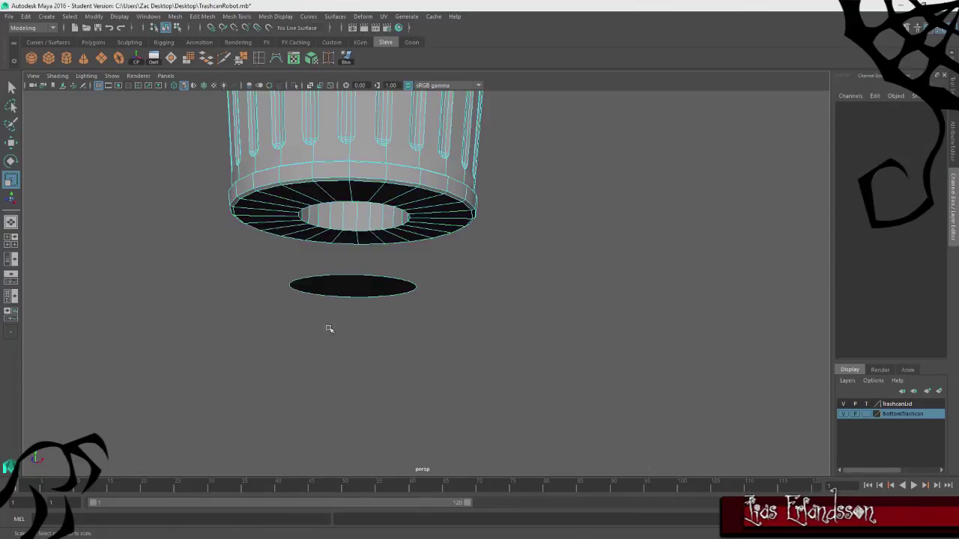
Extrude the detached round face upward twice by small amounts to form a thin disc.
left_click_drag(329, 328, 492, 223, "alt")
right_click_drag(569, 176, 568, 204)
left_click_drag(520, 270, 461, 320, "alt")
left_click(436, 223)
left_click_drag(602, 258, 480, 370, "alt")
key("f")
scroll(482, 340, "down", 2)
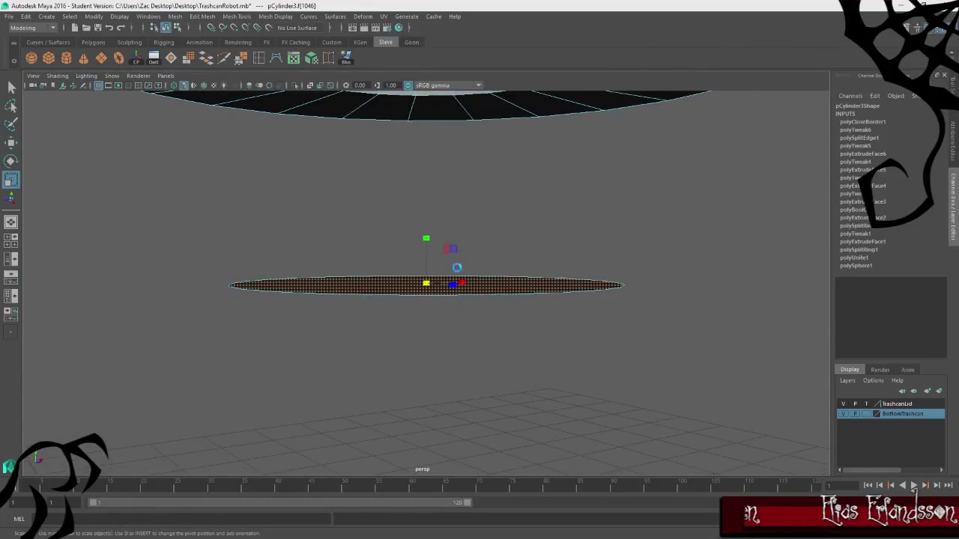
right_click_drag(431, 279, 431, 262, "shift")
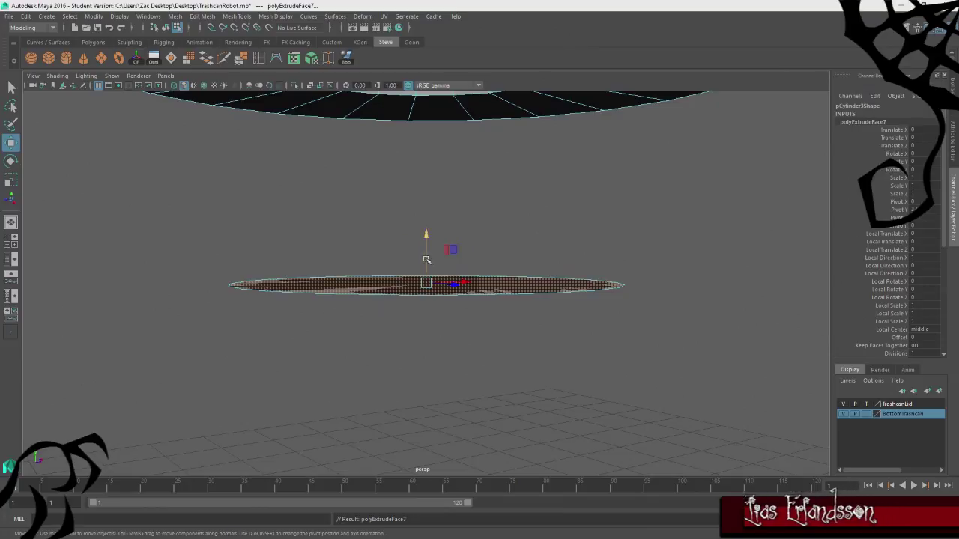
left_click_drag(425, 260, 427, 240)
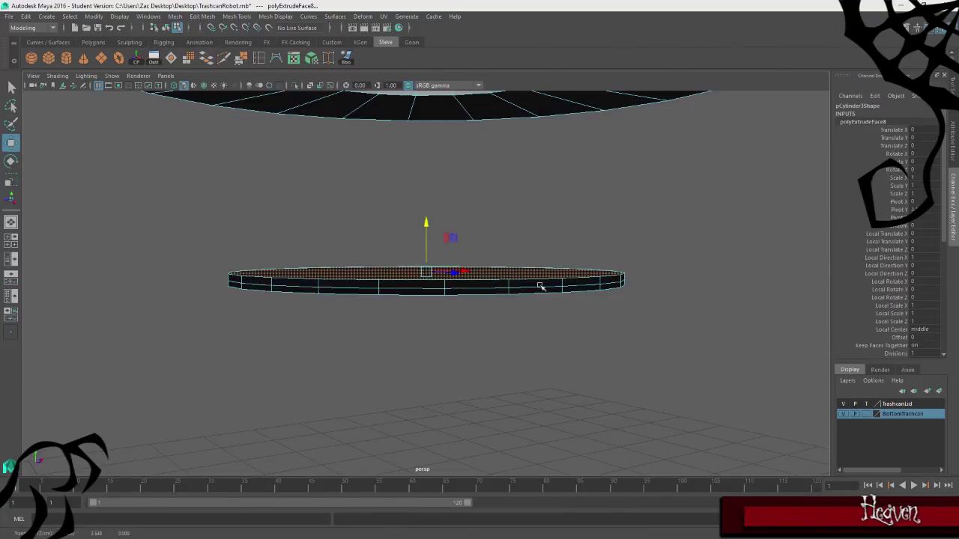
Try to reverse the normals of the whole trash can mesh, including the disc.
left_click_drag(464, 364, 360, 360, "alt")
left_click_drag(435, 196, 516, 249, "alt")
right_click_drag(600, 197, 615, 186)
left_click(524, 295)
left_click_drag(419, 412, 464, 390, "alt")
left_click(277, 16)
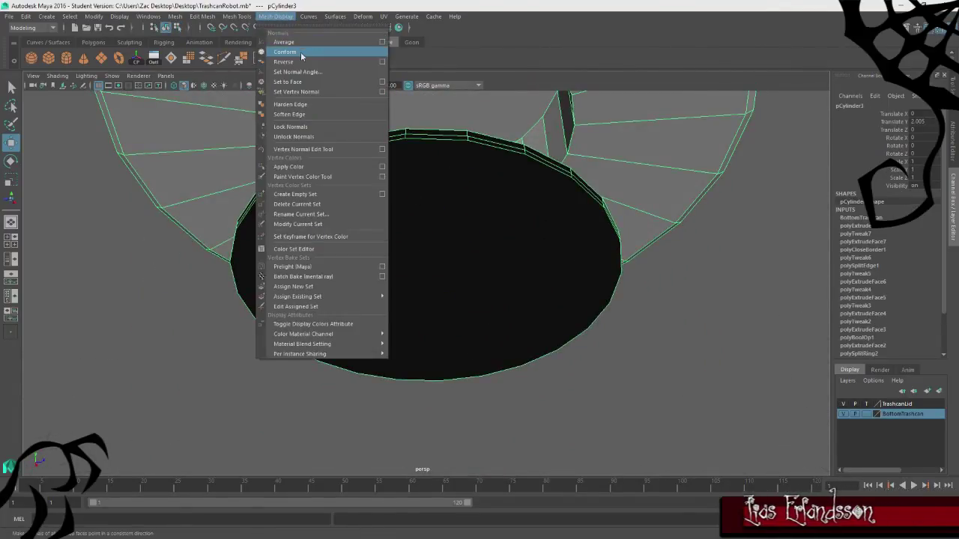
left_click(307, 62)
left_click(621, 343)
left_click_drag(625, 330, 640, 356, "alt")
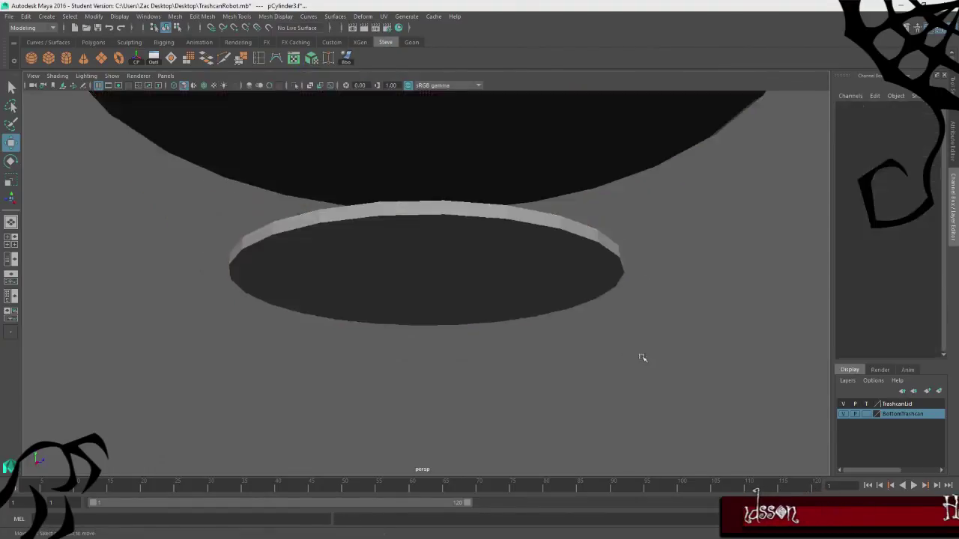
right_click_drag(641, 357, 298, 353, "alt")
Undo the normal reversal on the whole mesh and clear the selection.
key("ctrl+z")
key("ctrl+z")
key("ctrl+z")
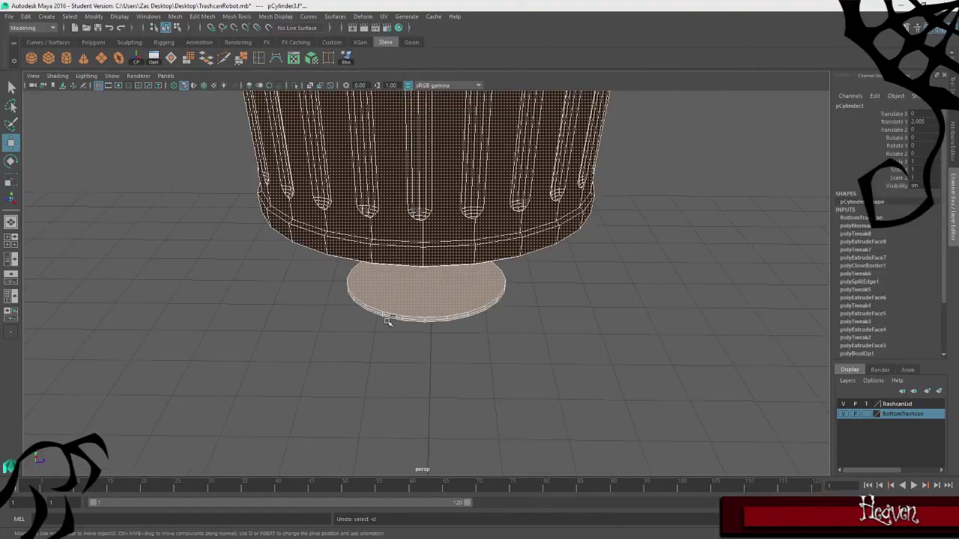
key("ctrl+z")
key("ctrl+z")
key("ctrl+z")
left_click(513, 322)
left_click_drag(421, 371, 431, 288, "alt")
left_click(486, 280)
left_click_drag(613, 276, 592, 301, "alt")
left_click(574, 265)
left_click_drag(465, 333, 427, 289, "alt")
left_click_drag(514, 287, 505, 306, "alt")
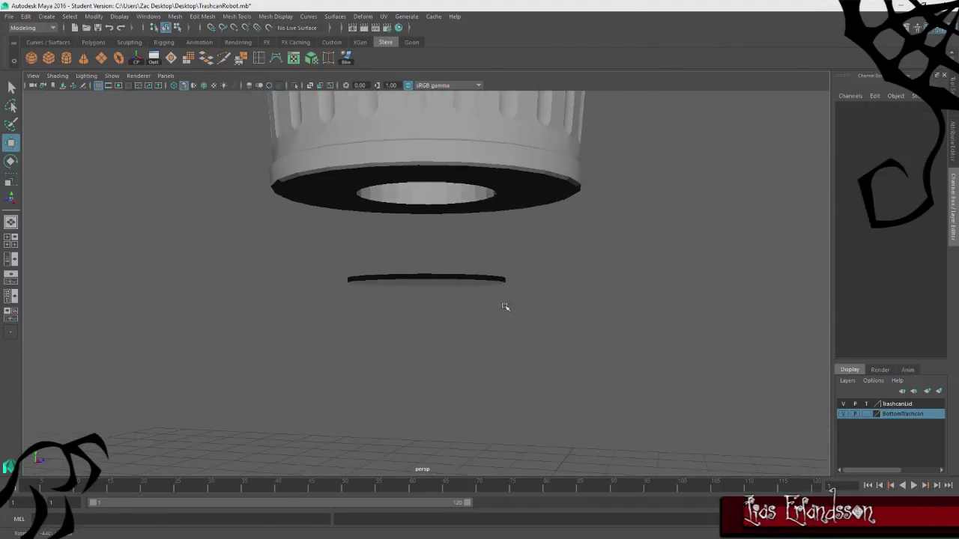
Reverse the normals of the thin disc only, using its face selection, and check the disc from below.
left_click(500, 280)
left_click_drag(565, 265, 559, 290, "alt")
right_click_drag(552, 242, 560, 260)
left_click(443, 286)
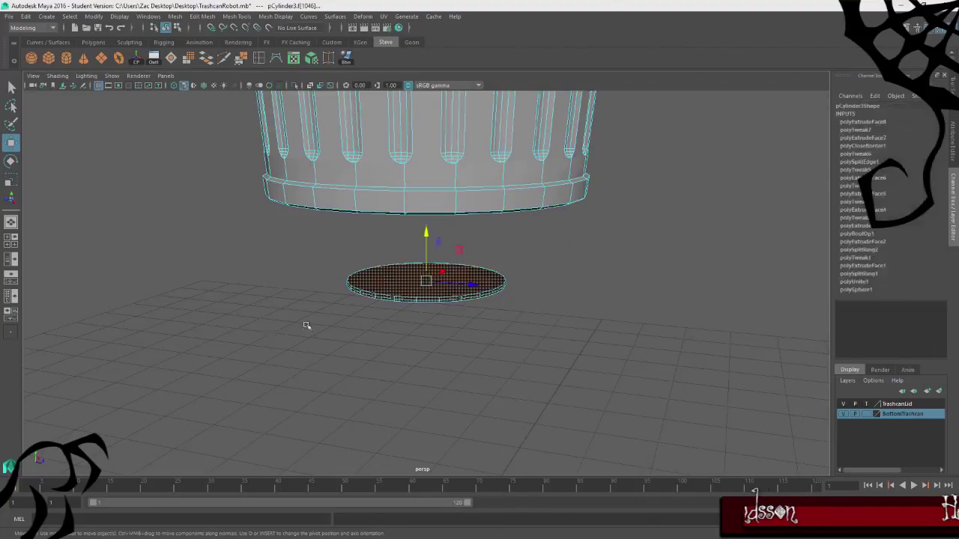
left_click_drag(312, 380, 319, 348, "alt")
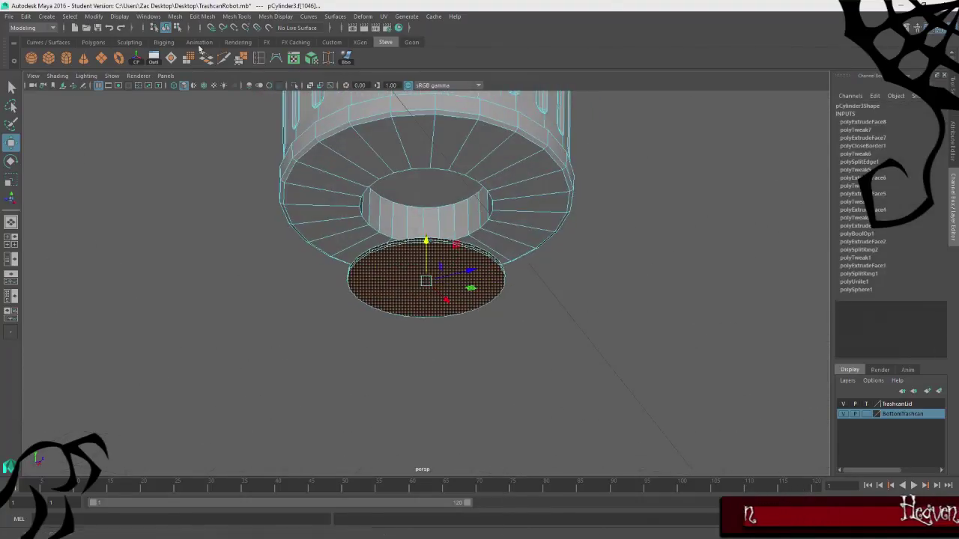
left_click(292, 17)
left_click(293, 61)
left_click(603, 275)
left_click_drag(405, 351, 364, 365, "alt")
scroll(273, 418, "up", 5)
scroll(273, 418, "down", 5)
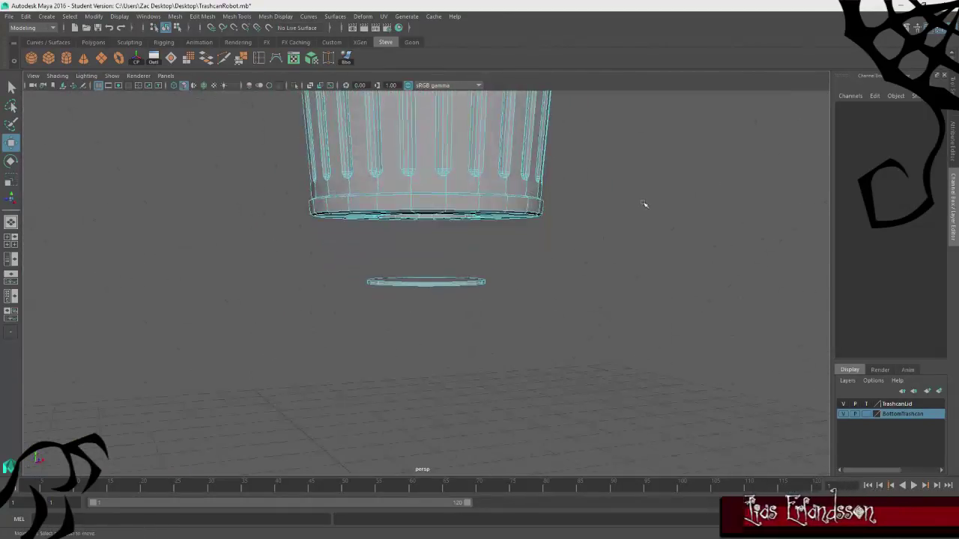
right_click_drag(645, 204, 664, 192)
left_click(394, 284)
scroll(562, 280, "up", 3)
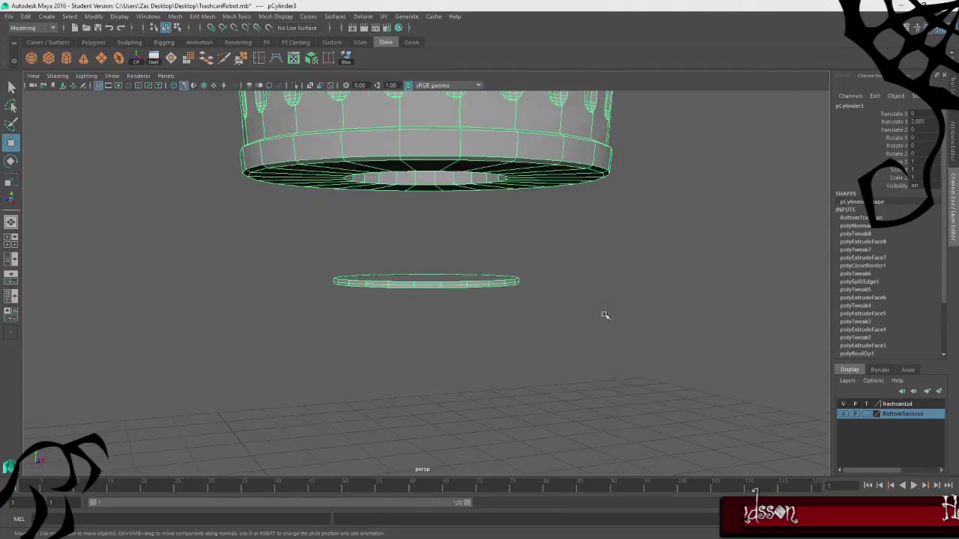
left_click_drag(606, 315, 644, 173, "alt")
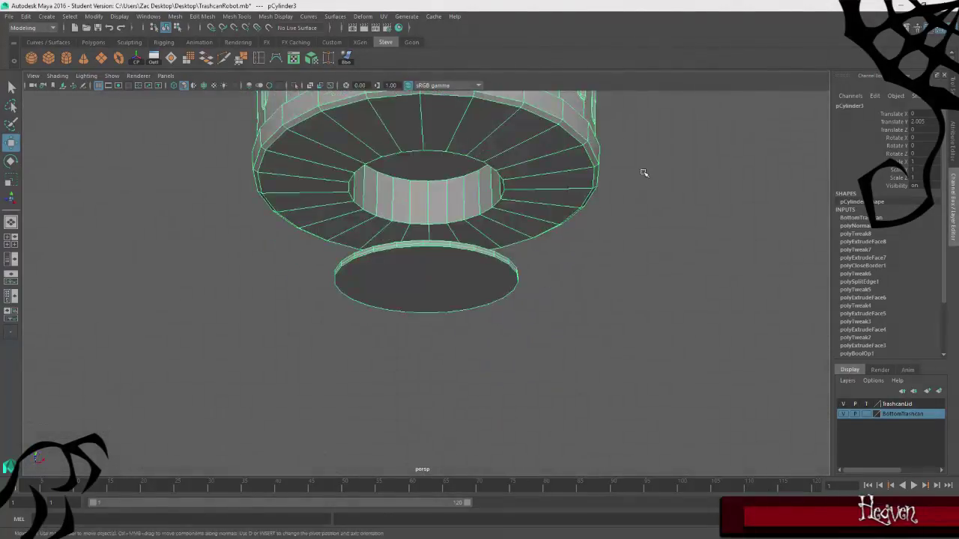
Try fitting the thin disc up into the recess opening, and delete the disc.
right_click_drag(643, 173, 634, 208)
left_click_drag(634, 208, 518, 317, "alt")
left_click(516, 313)
left_click_drag(307, 337, 496, 346, "alt")
middle_click_drag(460, 257, 451, 133)
left_click_drag(516, 206, 526, 367, "alt")
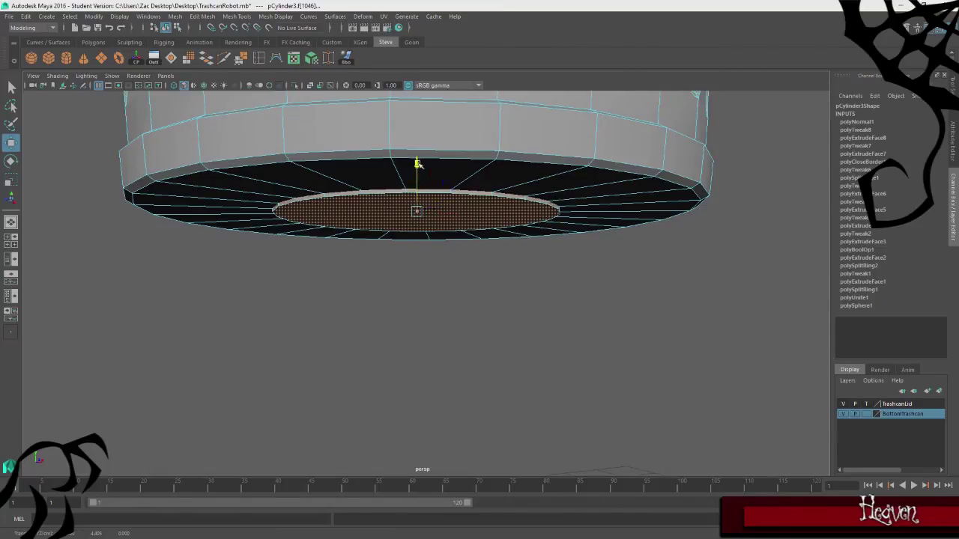
left_click_drag(417, 163, 397, 259)
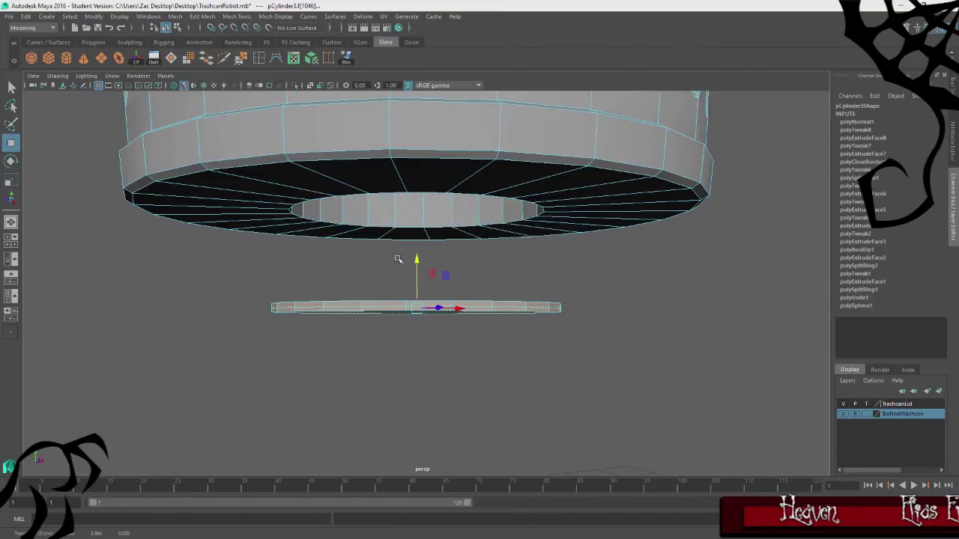
key("Delete")
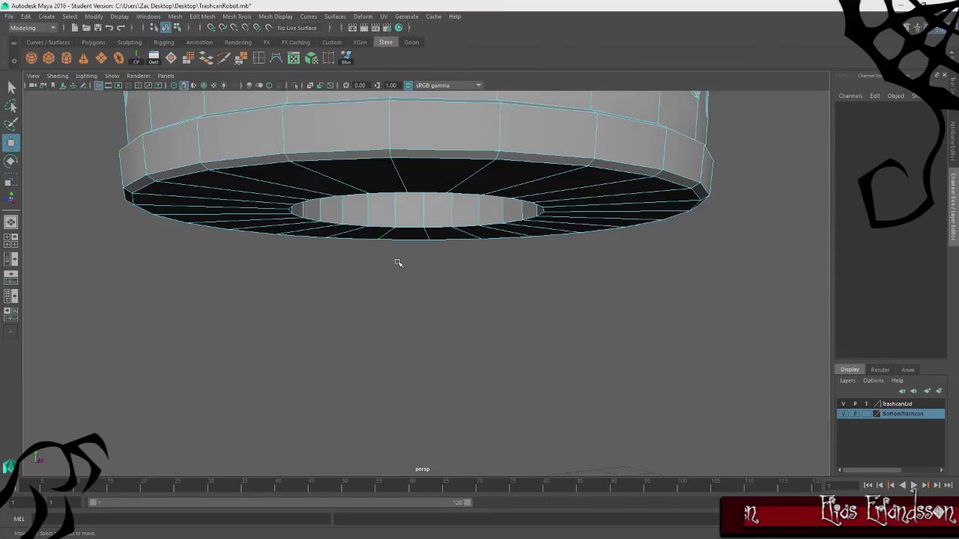
Detach the inner face of the recess and move it well below the trash can body.
left_click_drag(398, 306, 407, 337, "alt")
left_click(413, 185)
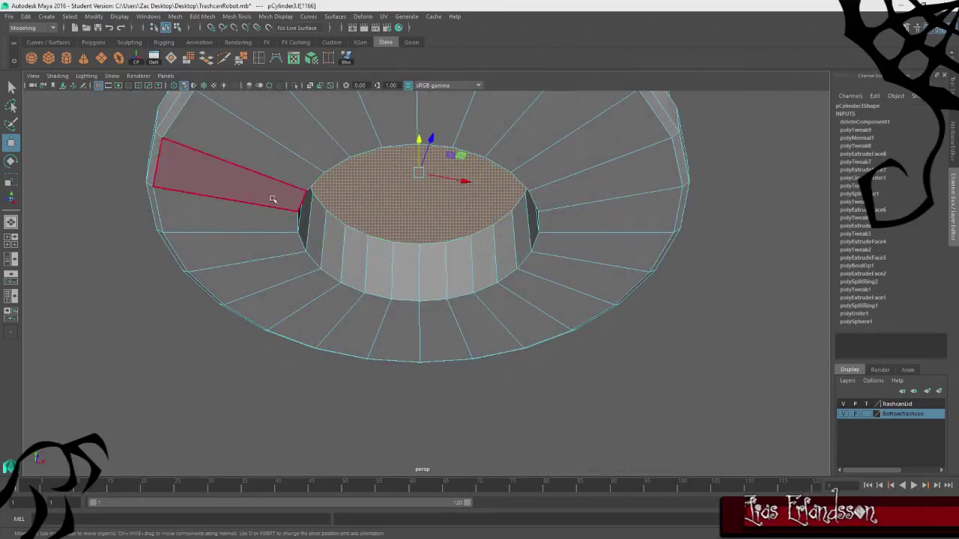
left_click(175, 16)
mouse_move(202, 16)
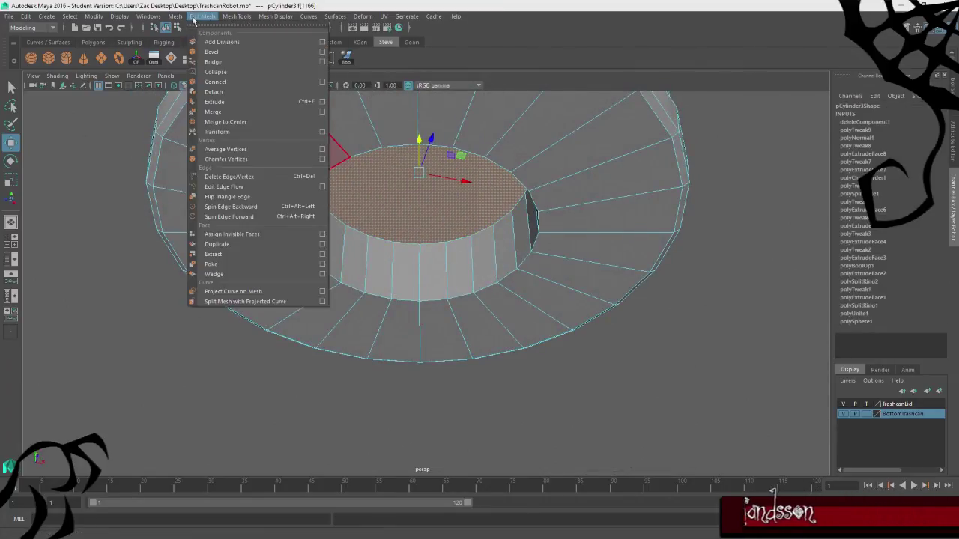
left_click(250, 93)
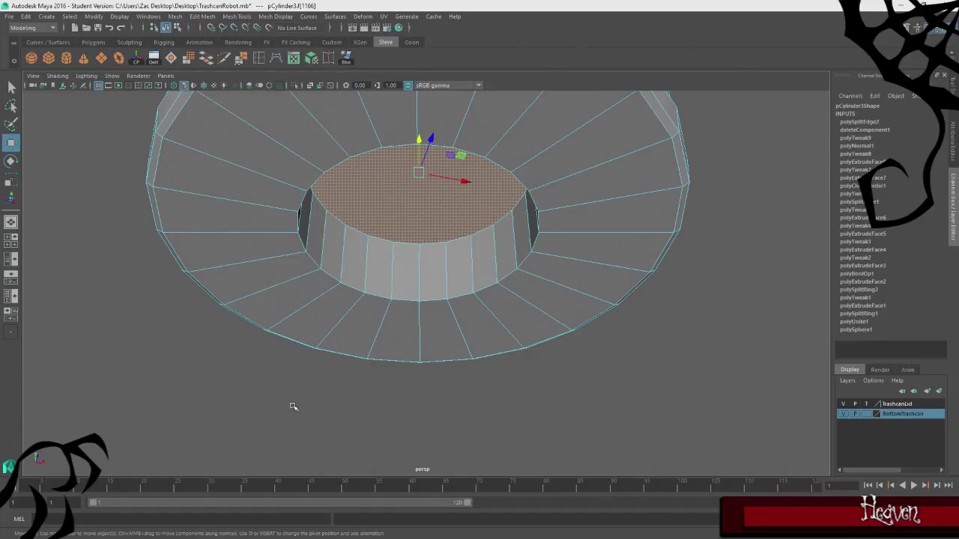
left_click_drag(293, 402, 304, 413, "alt")
left_click_drag(425, 217, 409, 430)
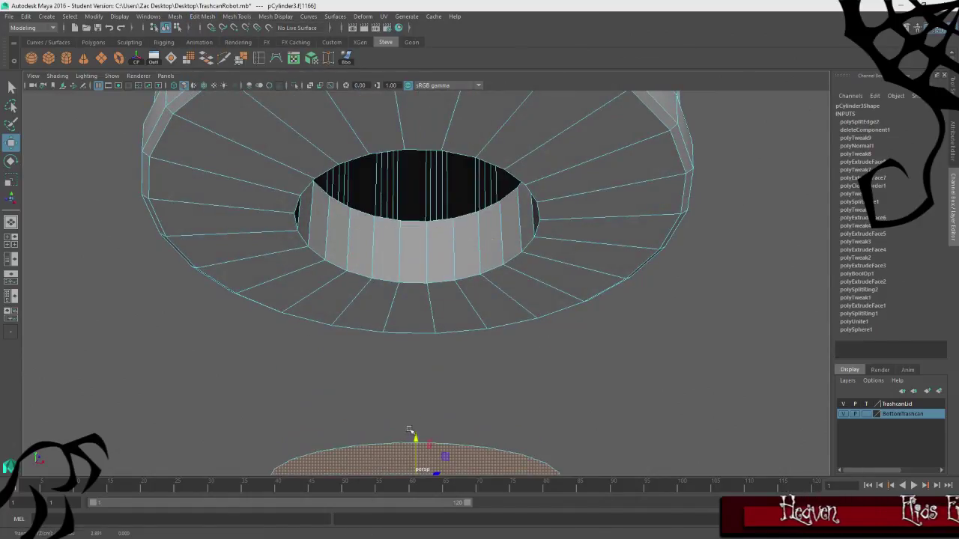
Fill the hole left in the recess using its inner circular edge loop.
right_click_drag(400, 228, 420, 215)
double_click(419, 219)
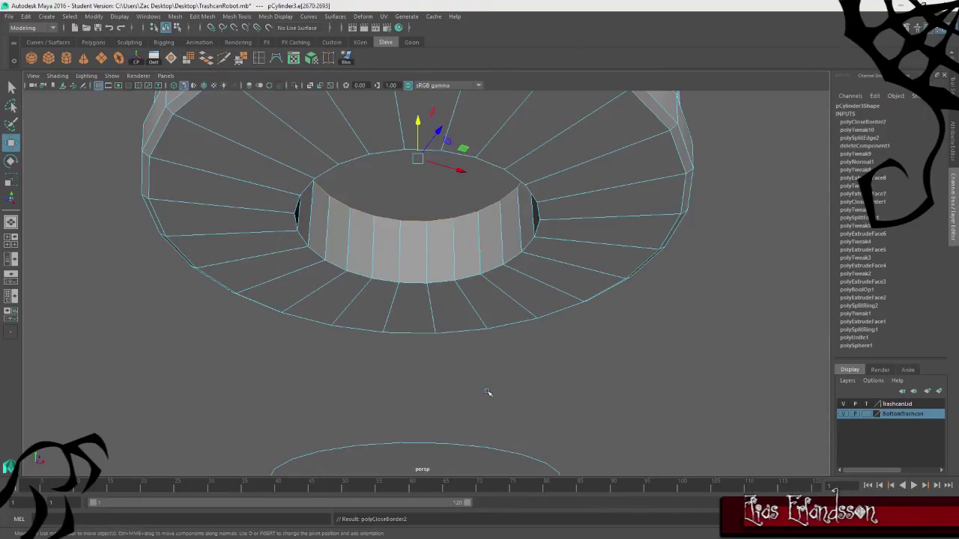
left_click_drag(490, 392, 199, 368, "alt")
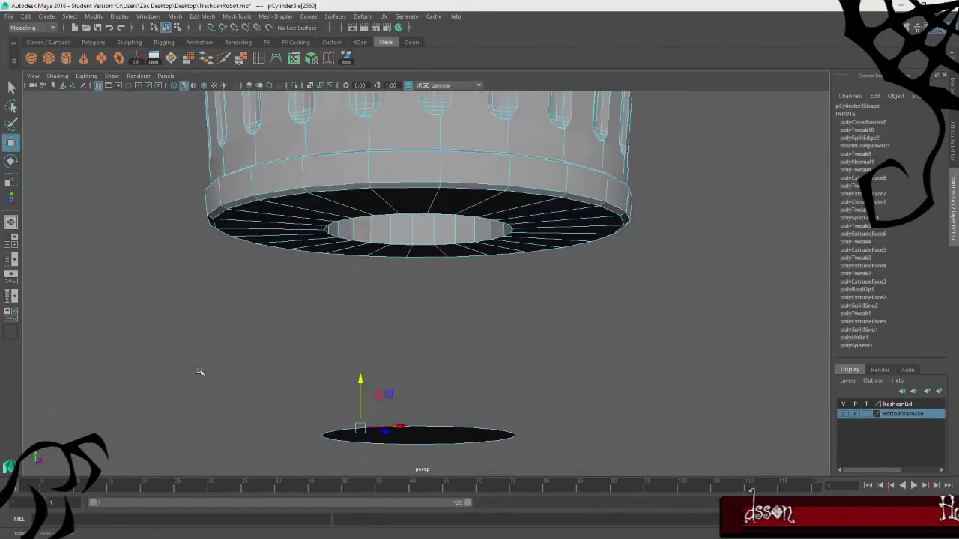
Extrude the detached round face below the can upward twice by small amounts to form a thin disc.
right_click_drag(444, 241, 448, 350)
right_click_drag(446, 260, 446, 268)
left_click(399, 435)
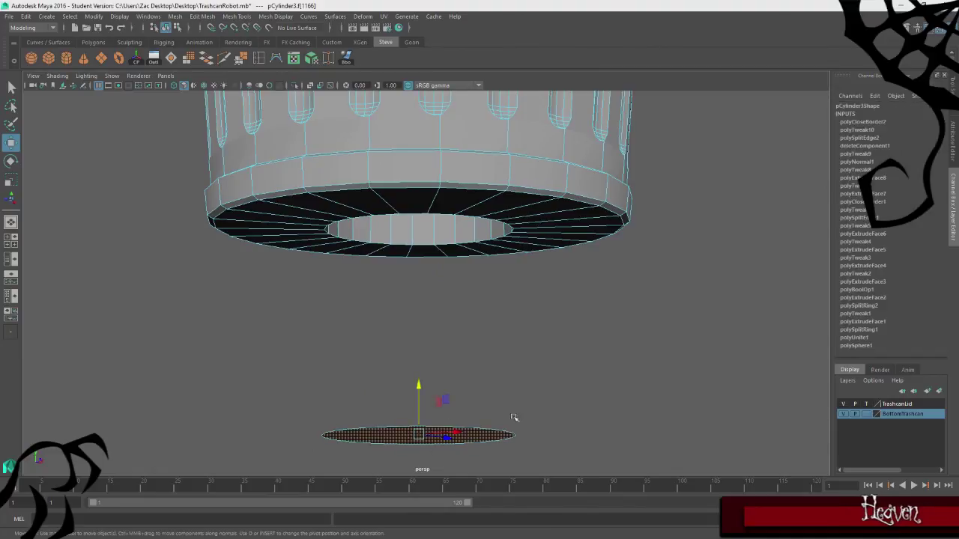
left_click_drag(514, 417, 488, 366, "alt")
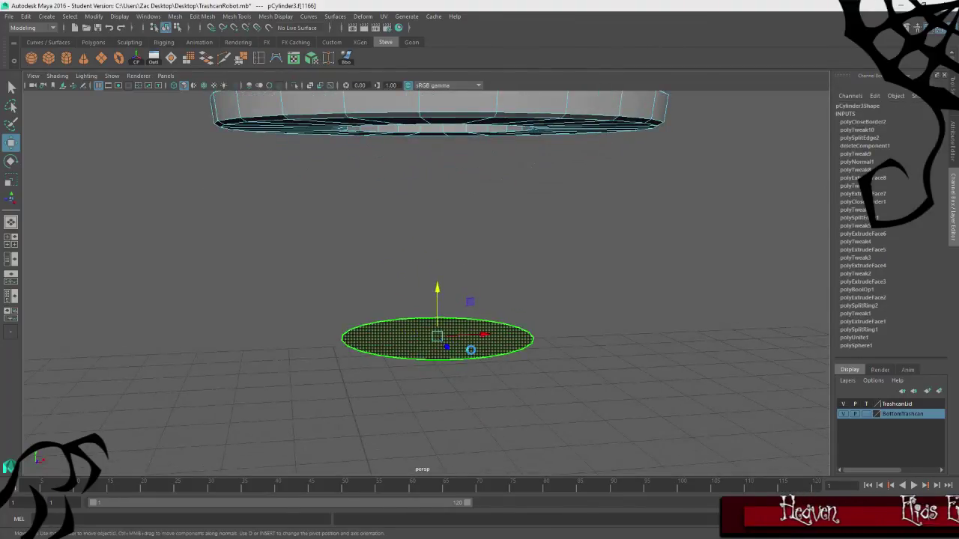
key("ctrl+e")
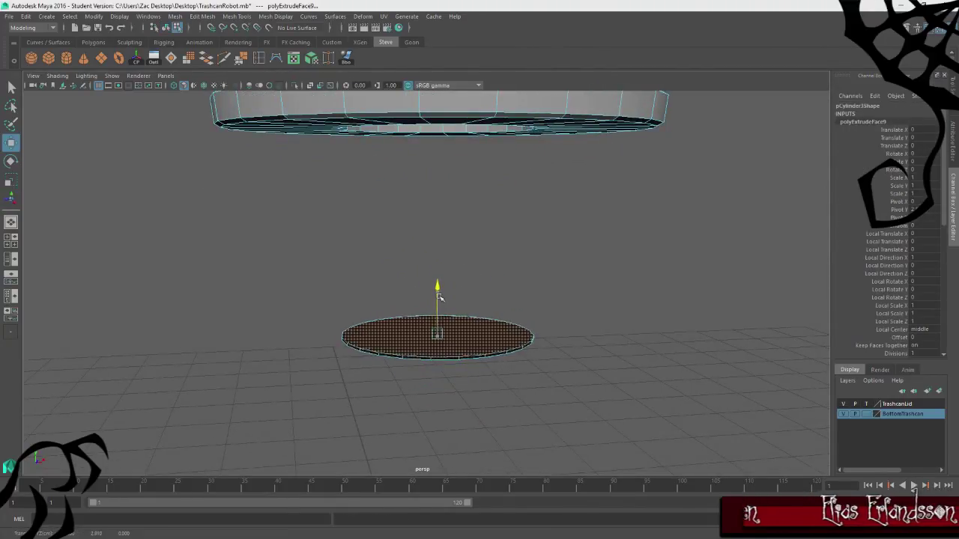
key("ctrl+e")
key("w")
left_click_drag(440, 290, 441, 283)
left_click_drag(592, 324, 598, 296, "alt")
right_click_drag(592, 255, 589, 269)
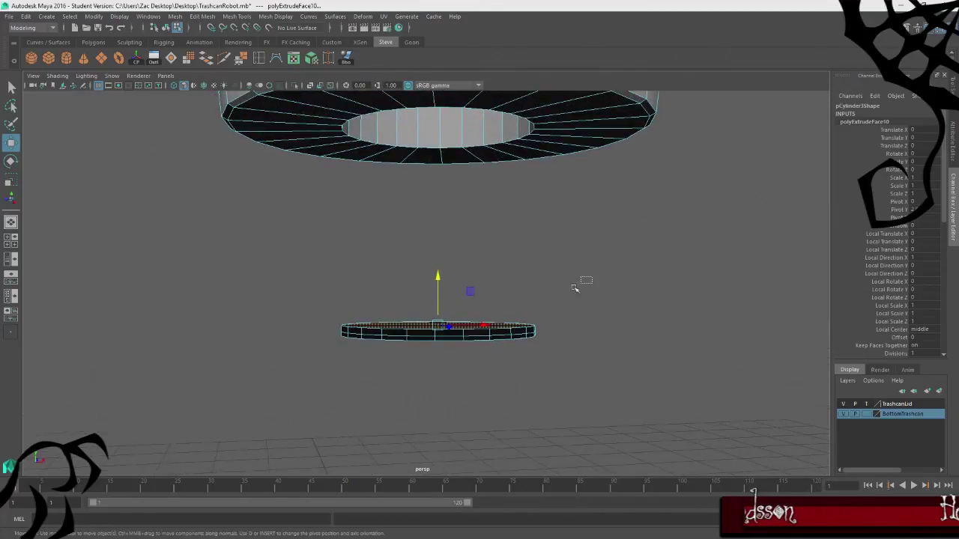
Reverse the thin disc's normals and raise the disc to just below the trash can's bottom opening.
left_click(271, 16)
left_click(316, 63)
left_click(448, 301)
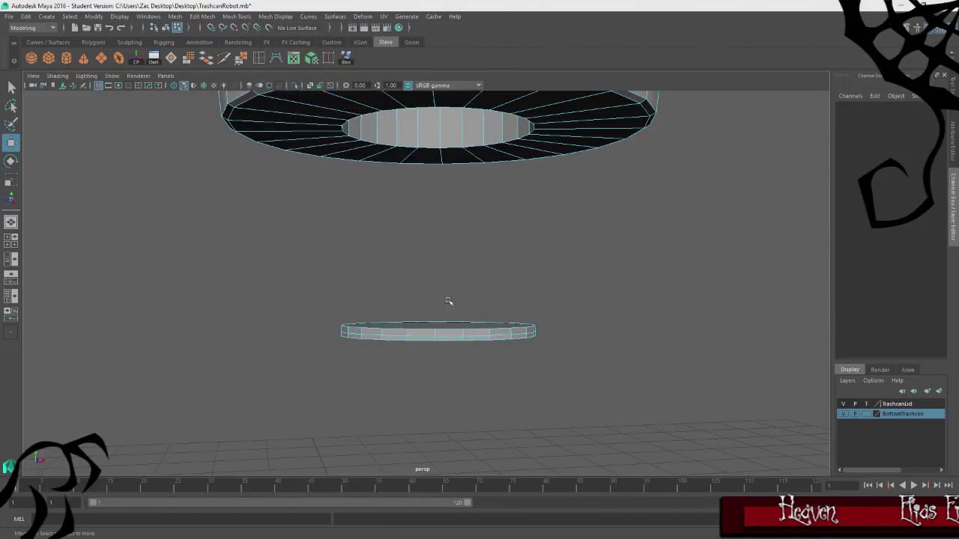
key("ctrl+z")
left_click_drag(439, 287, 436, 154)
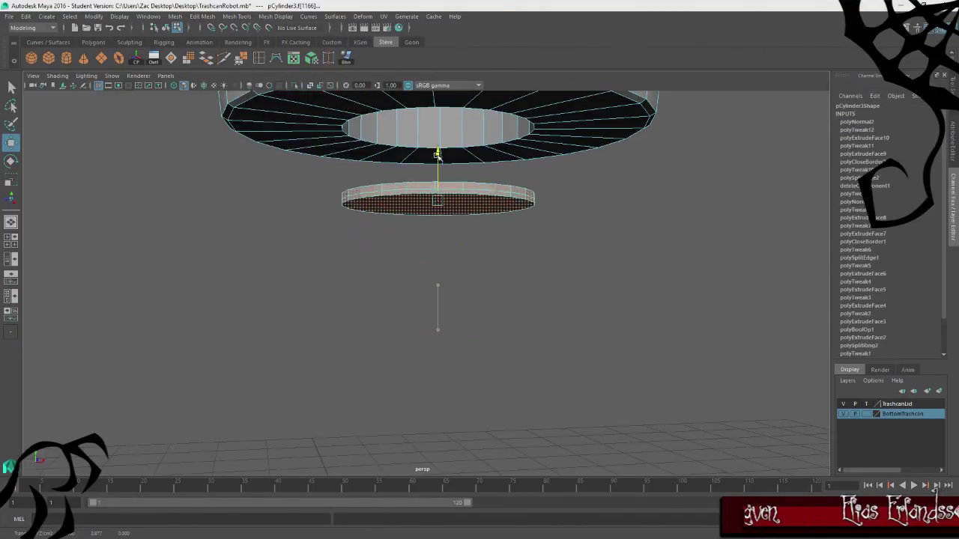
left_click(653, 245)
left_click_drag(507, 231, 460, 216, "alt")
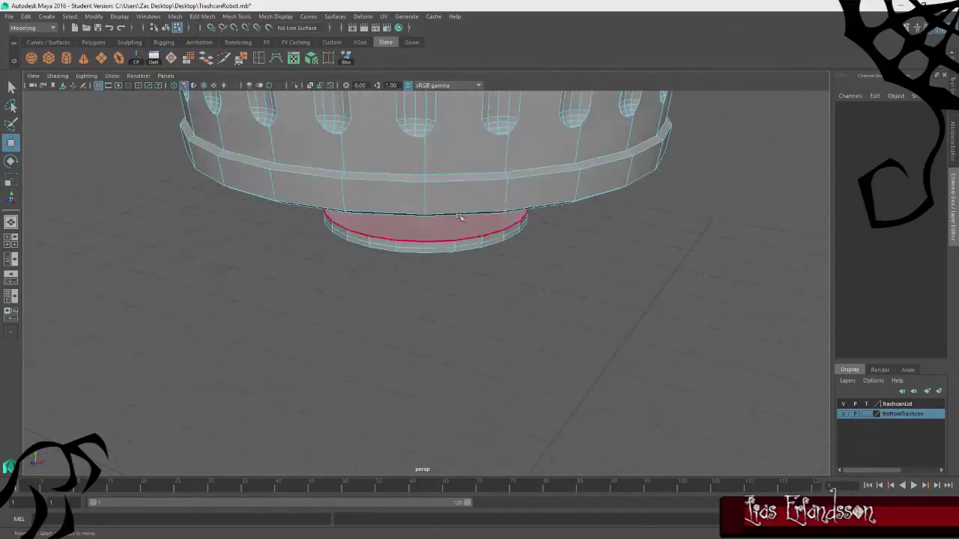
right_click_drag(597, 242, 578, 215)
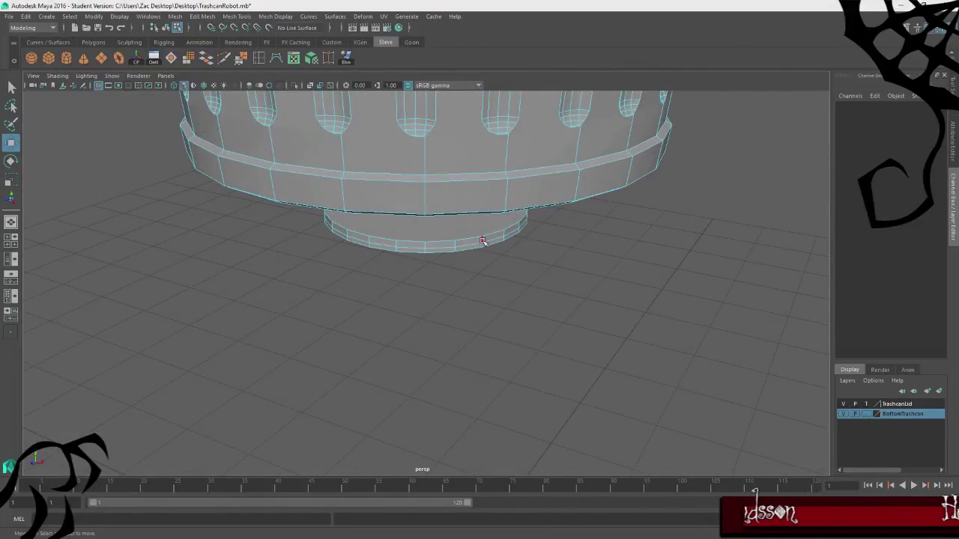
double_click(455, 236)
left_click_drag(456, 236, 661, 155, "alt")
key("r")
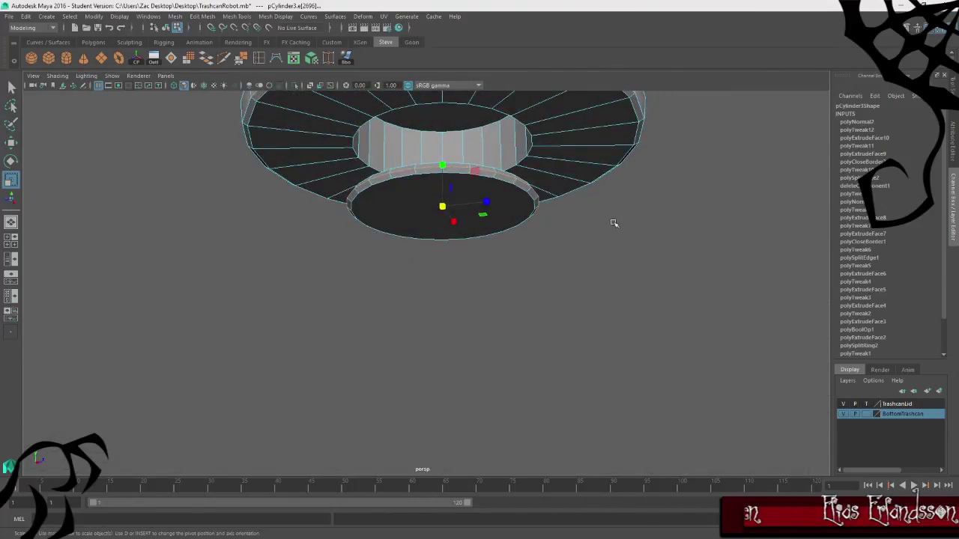
left_click_drag(614, 223, 366, 373, "alt")
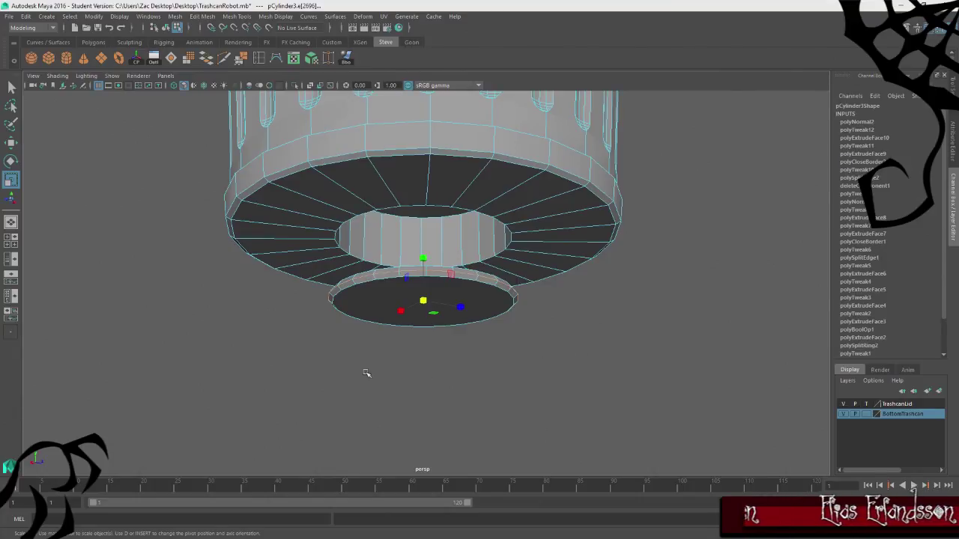
left_click(365, 374)
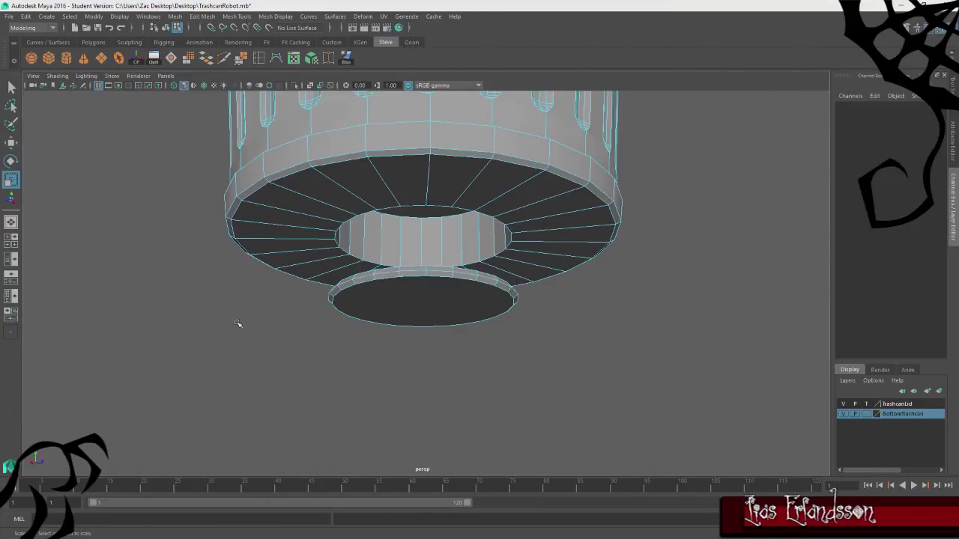
Return to object mode and save the trash can scene.
right_click_drag(237, 242, 190, 332)
left_click_drag(271, 300, 473, 345, "alt")
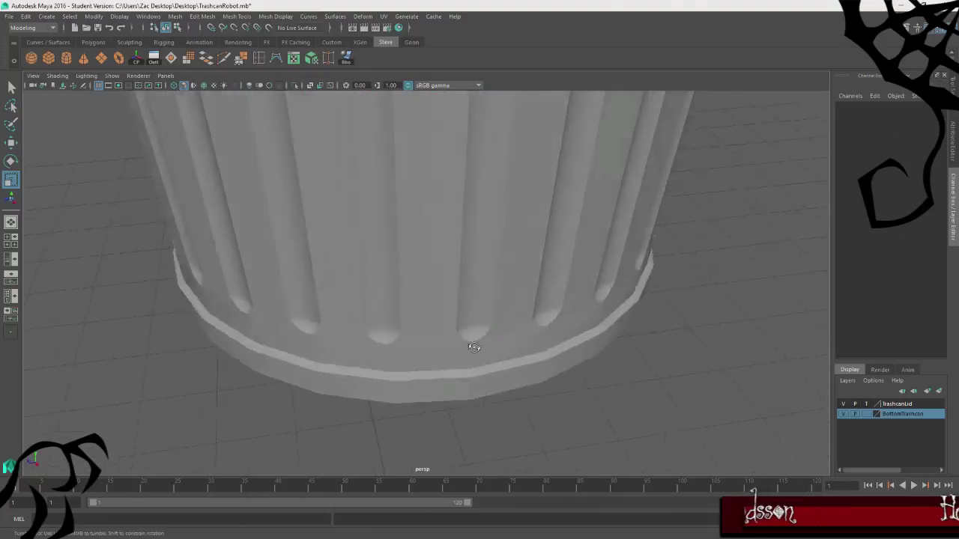
scroll(473, 344, "down", 5)
left_click_drag(550, 335, 399, 310, "alt")
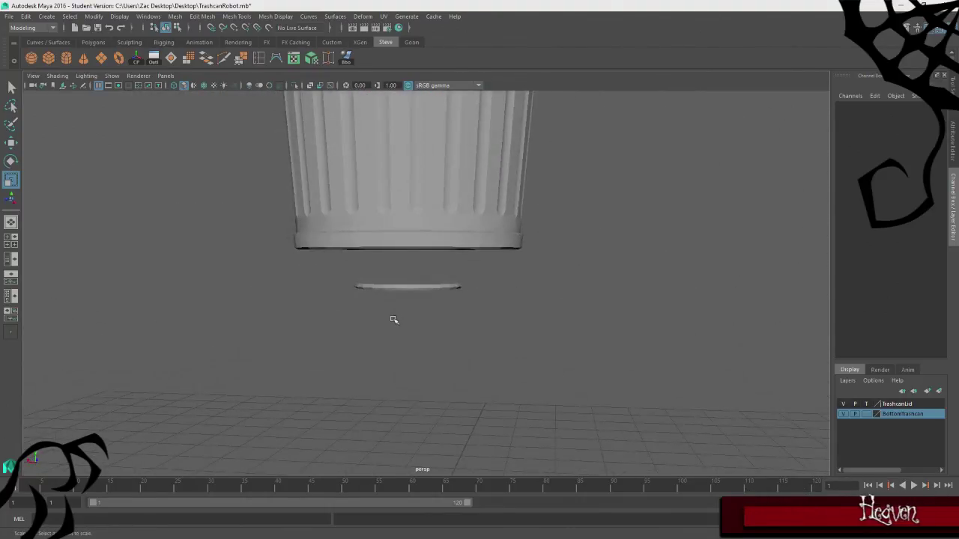
key("ctrl+s")
left_click(455, 283)
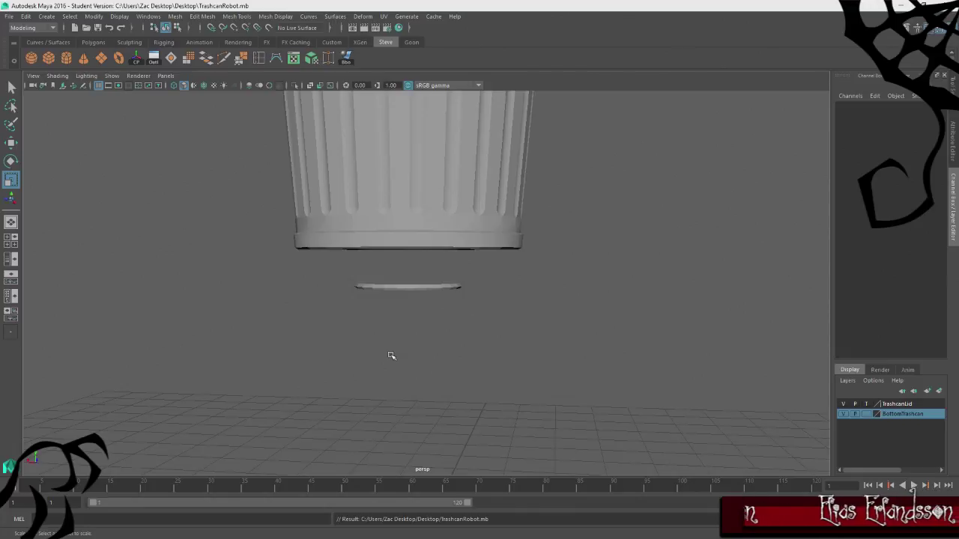
Create a polygon cube and raise it to just beneath the thin disc, at about 3.02 in Translate Y.
left_click_drag(387, 355, 154, 201, "alt")
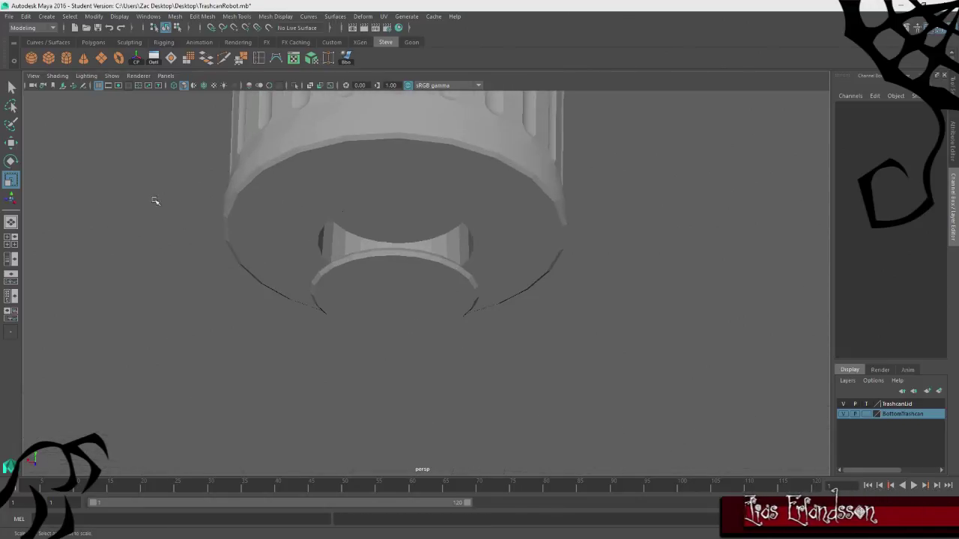
left_click(51, 59)
left_click_drag(254, 233, 509, 322, "alt")
key("w")
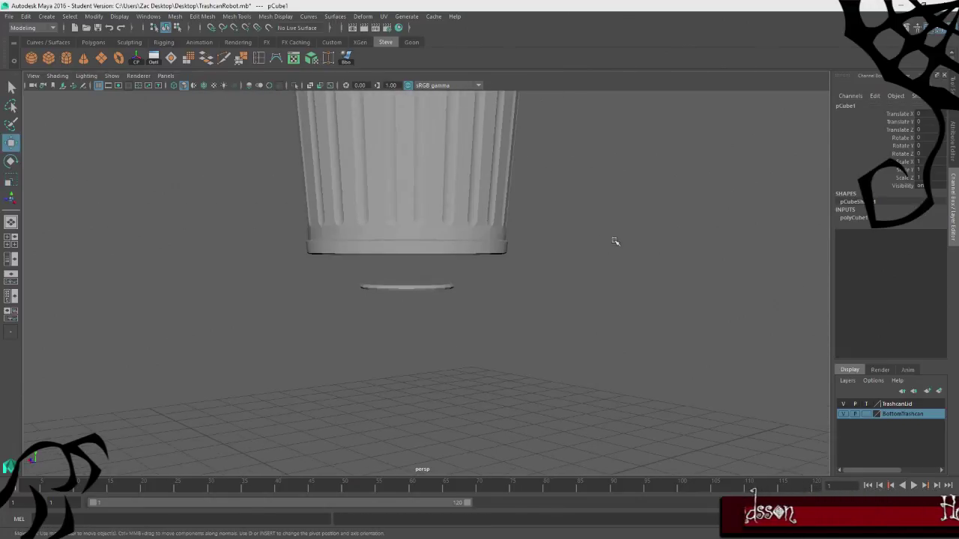
left_click_drag(617, 242, 464, 213, "alt")
left_click_drag(415, 380, 414, 274)
left_click_drag(308, 383, 417, 370, "alt")
right_click_drag(416, 370, 555, 358, "alt")
left_click_drag(554, 358, 300, 341, "alt")
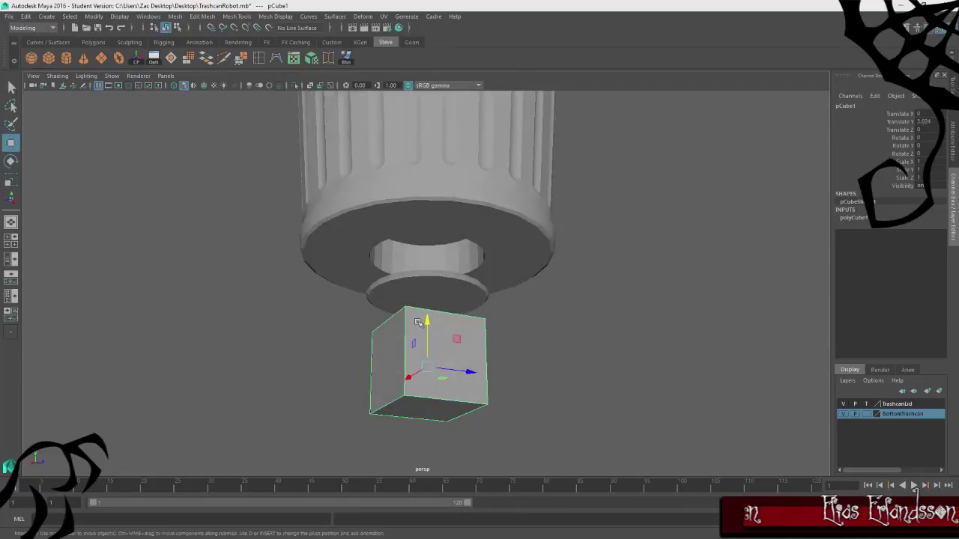
right_click_drag(299, 341, 327, 377, "alt")
left_click_drag(326, 376, 350, 383, "alt")
Try scaling the cube under the disc down into a thin bar, and delete it.
left_click(470, 195)
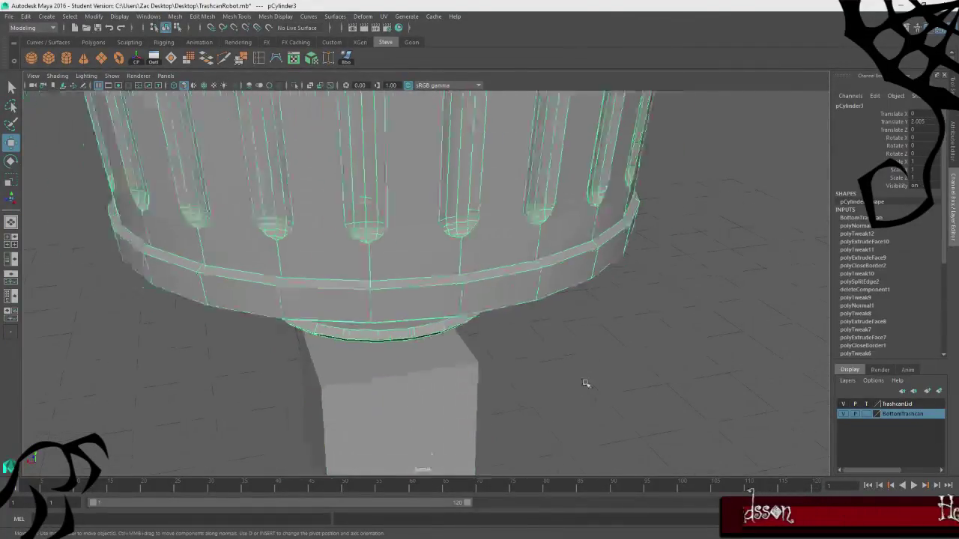
left_click_drag(584, 385, 439, 417, "alt")
left_click(439, 416)
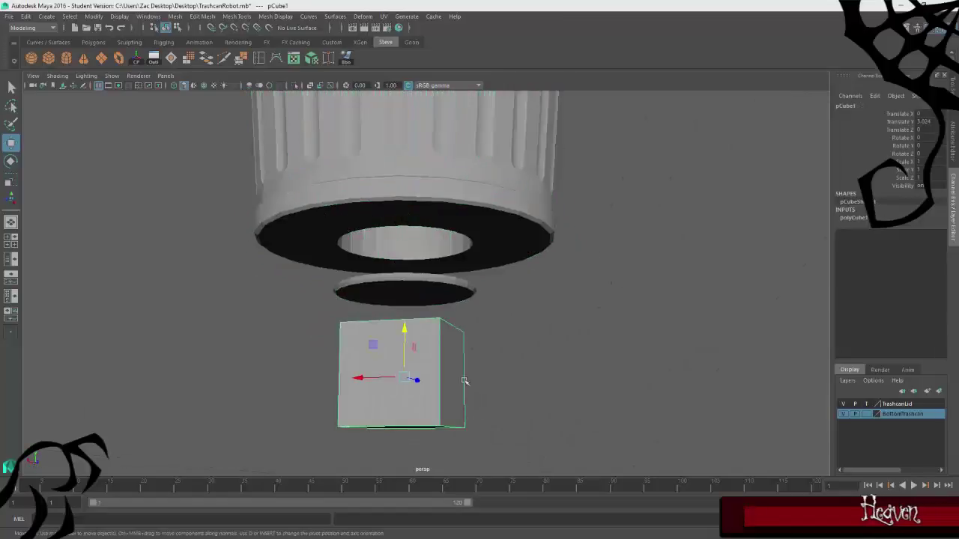
left_click_drag(465, 382, 295, 412, "alt")
key("r")
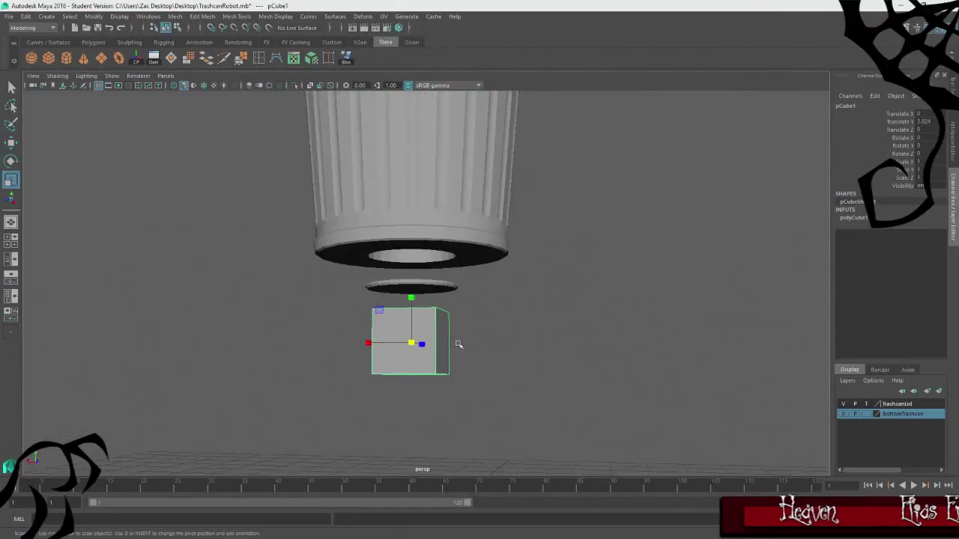
left_click_drag(408, 346, 371, 332)
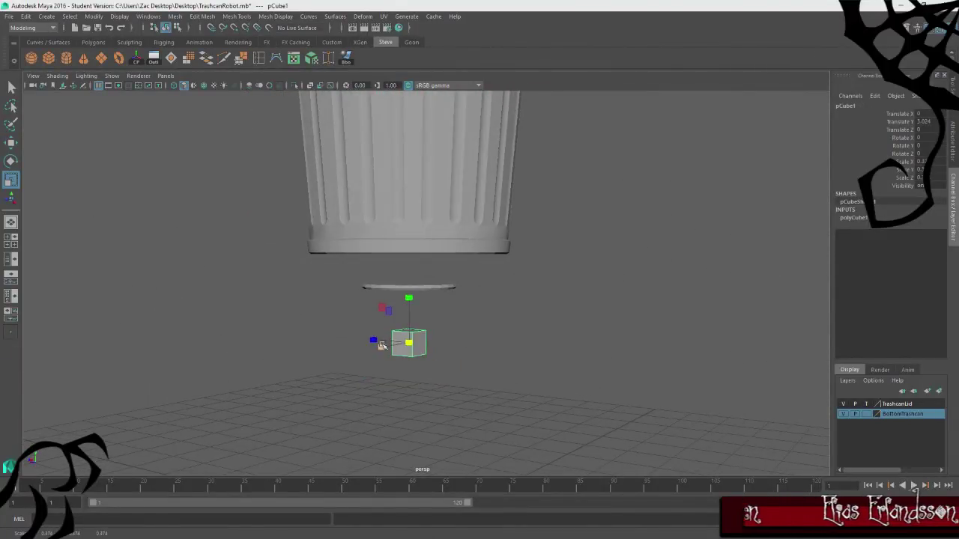
left_click_drag(594, 404, 402, 346, "alt")
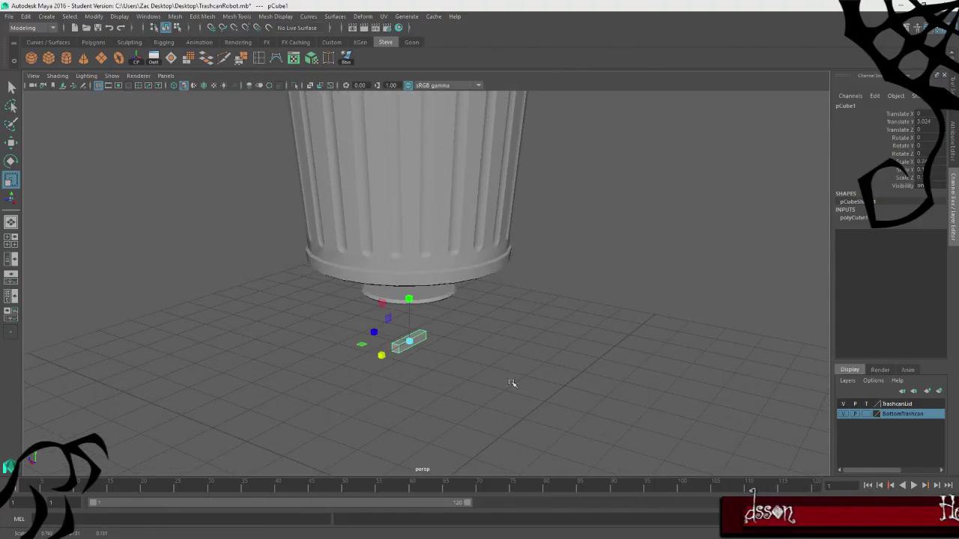
left_click_drag(512, 383, 360, 329, "alt")
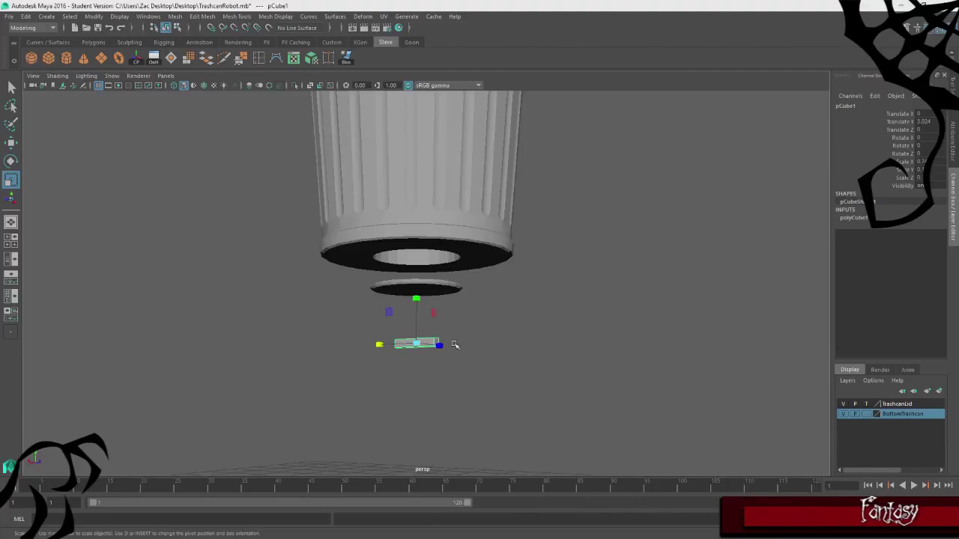
scroll(455, 346, "up", 3)
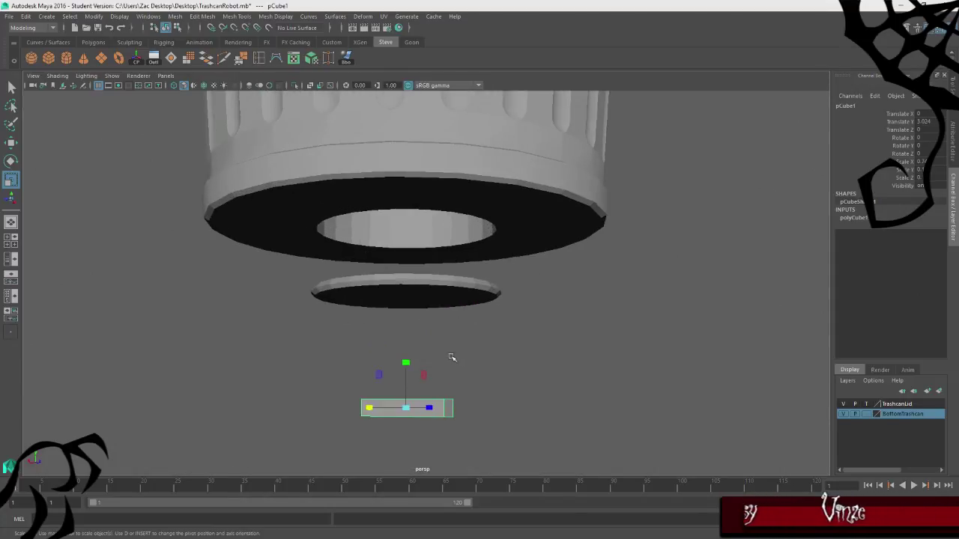
key("Delete")
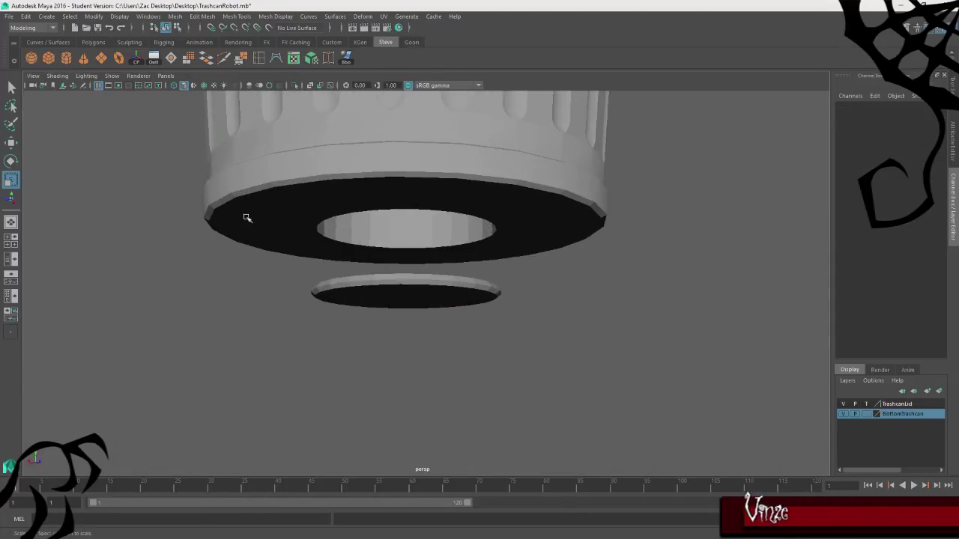
Create a new polygon cube and raise it through the thin disc, to about 3.29 in Translate Y.
left_click_drag(380, 363, 408, 330, "alt")
left_click(389, 274)
left_click(49, 57)
key("w")
left_click_drag(426, 434, 425, 271)
right_click_drag(431, 300, 511, 388, "alt")
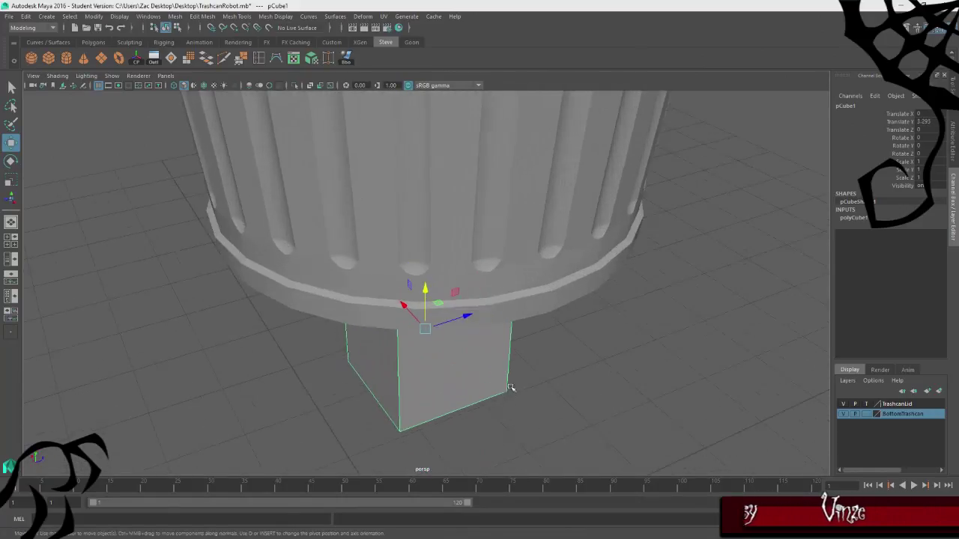
left_click_drag(512, 387, 421, 217, "alt")
Separate the thin disc from the trash can body into its own mesh, and select the disc.
left_click(481, 286)
right_click_drag(608, 241, 609, 271)
right_click_drag(579, 242, 578, 270)
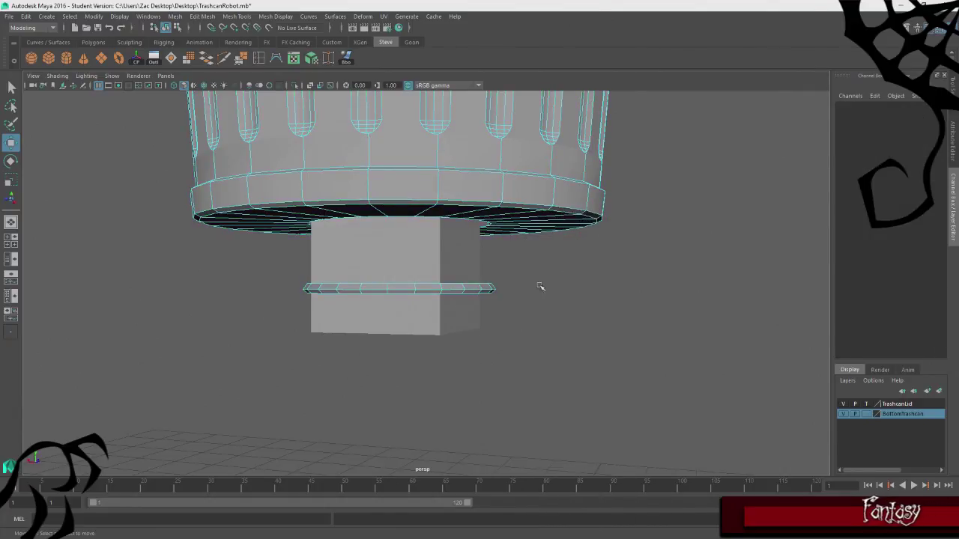
left_click(477, 286)
left_click_drag(484, 364, 370, 378, "alt")
left_click(196, 17)
mouse_move(179, 17)
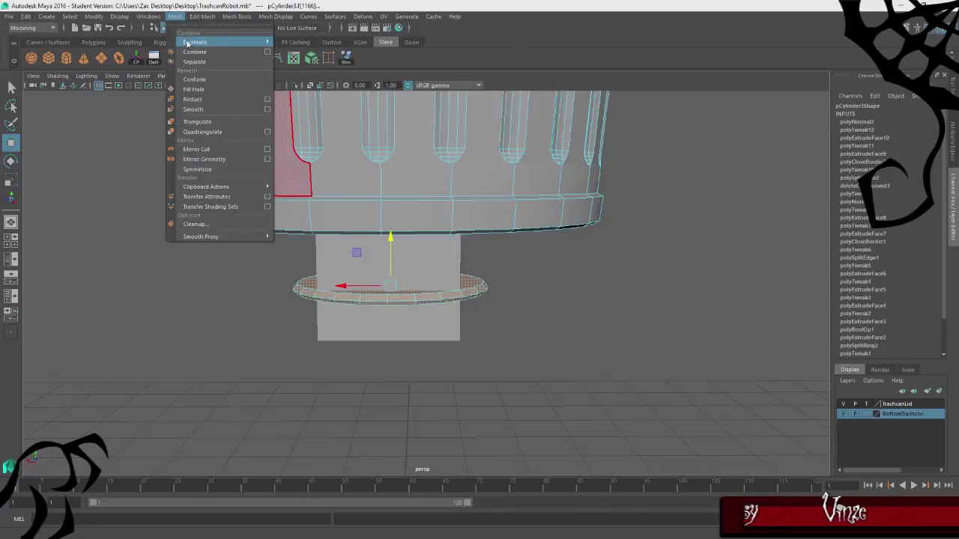
left_click(194, 60)
left_click(557, 307)
left_click(446, 300)
left_click_drag(776, 423, 719, 449, "alt")
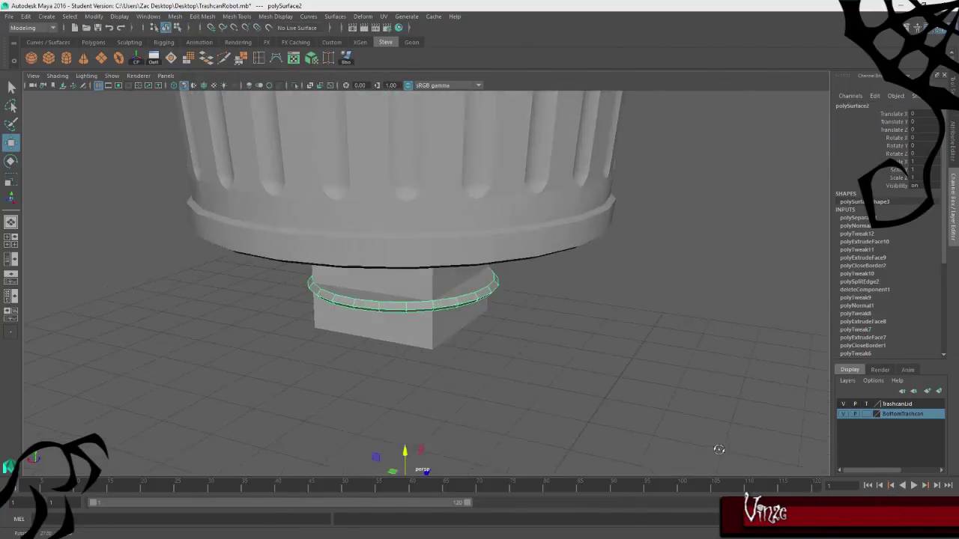
Create a display layer from the selected disc and name it TrashcanRobotLid.
left_click(848, 381)
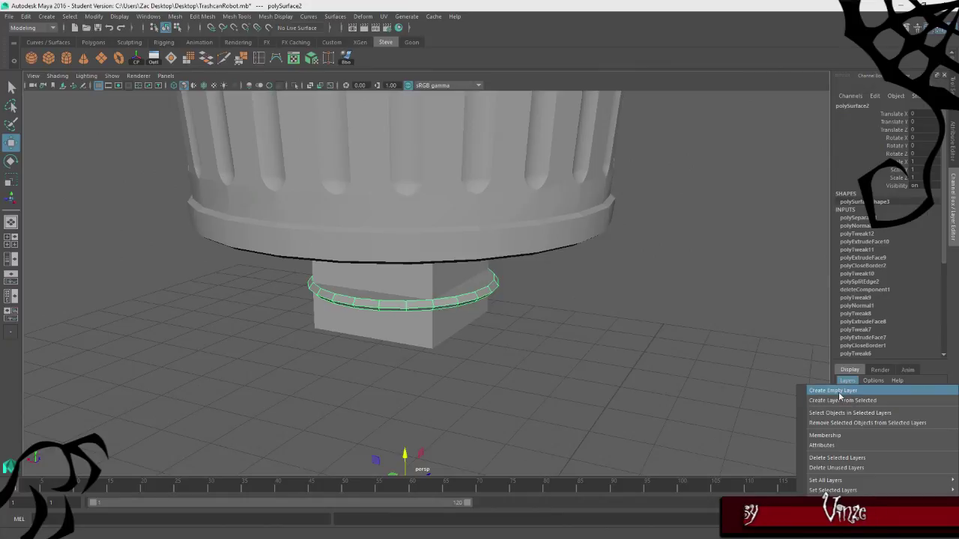
left_click(843, 401)
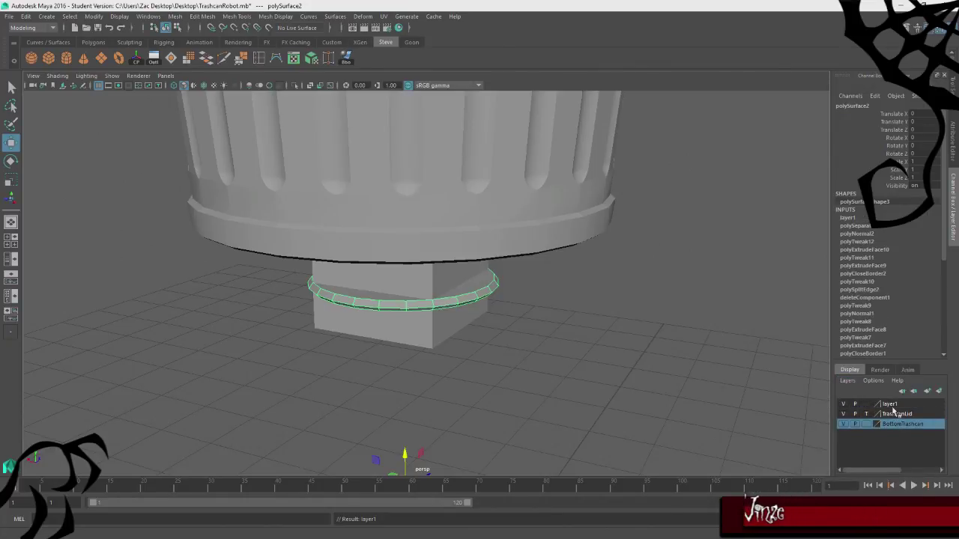
left_click(892, 407)
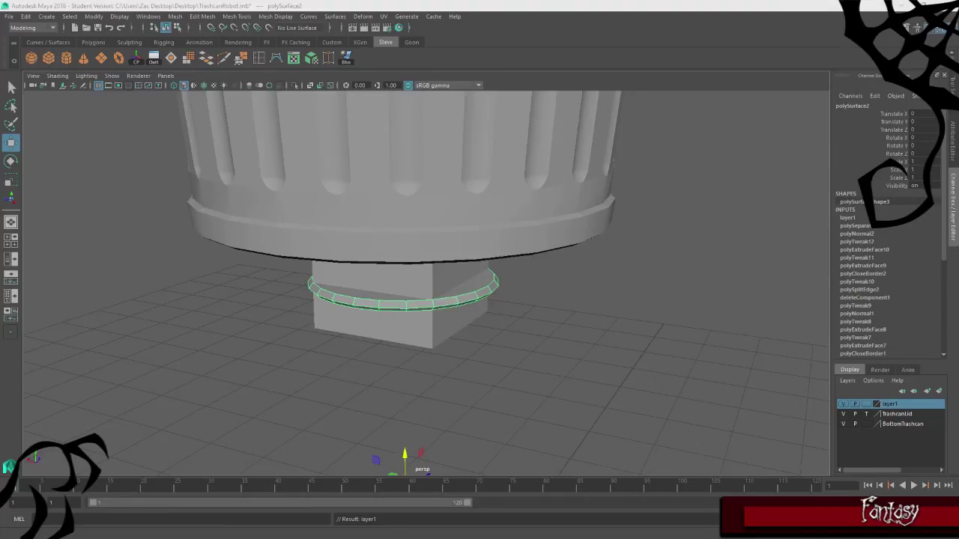
type("TrashcanRobotLid")
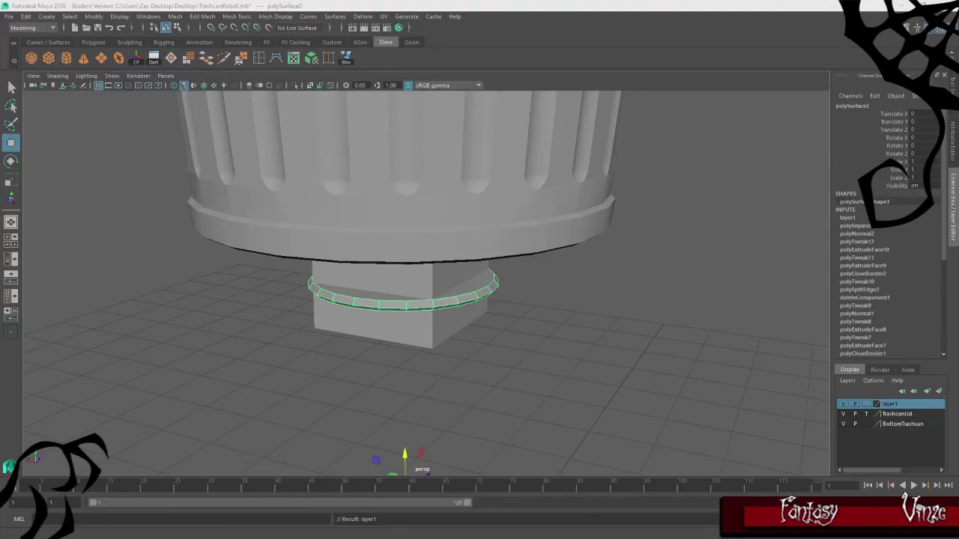
key("Return")
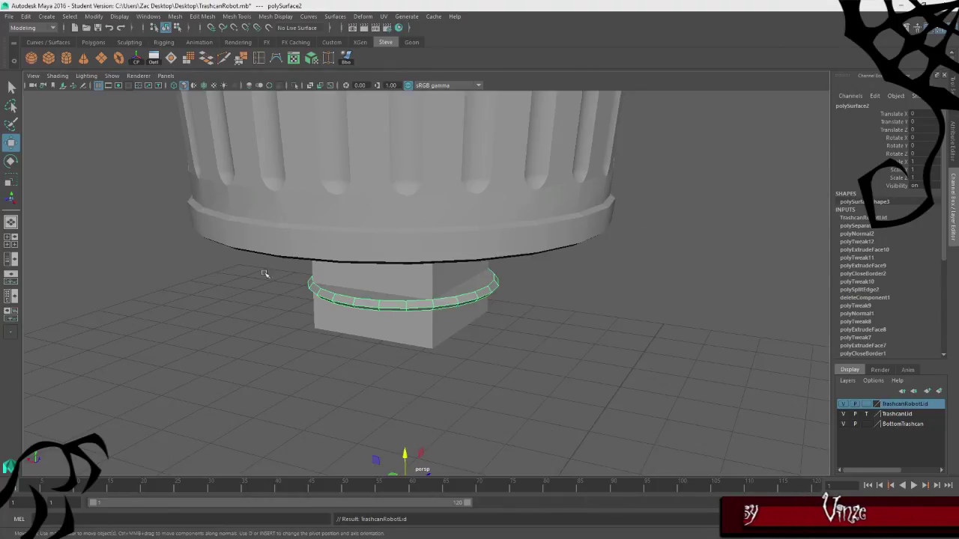
Center the pivot of the separated disc and lower the disc further below the trash can.
left_click(136, 63)
left_click_drag(404, 233, 466, 294)
left_click(580, 355)
scroll(580, 356, "down", 3)
Position the cube between the trash can's bottom and the disc, at about 3.82 in Translate Y.
left_click(381, 273)
left_click_drag(380, 272, 419, 221, "alt")
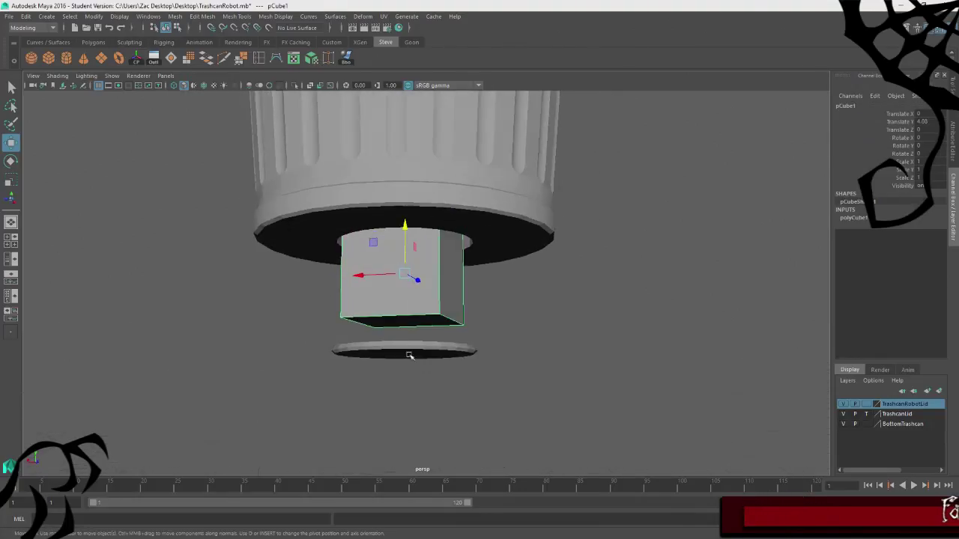
left_click(409, 354)
scroll(473, 323, "up", 4)
left_click_drag(335, 345, 450, 352, "alt")
left_click(460, 337)
left_click_drag(382, 212, 382, 254)
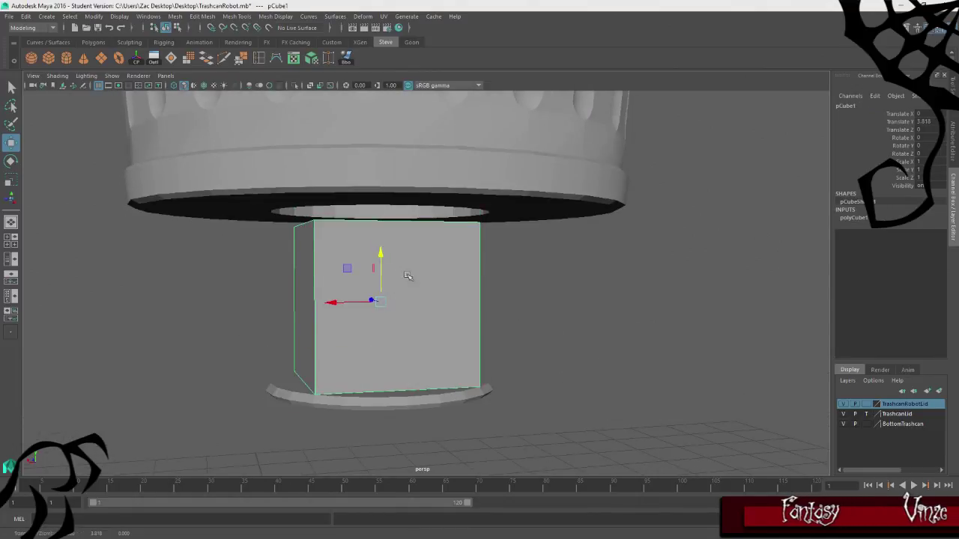
Scale the cube uniformly down to a small block and lower it to just above the disc, near 3.4 in Translate Y.
key("r")
left_click_drag(381, 302, 284, 324)
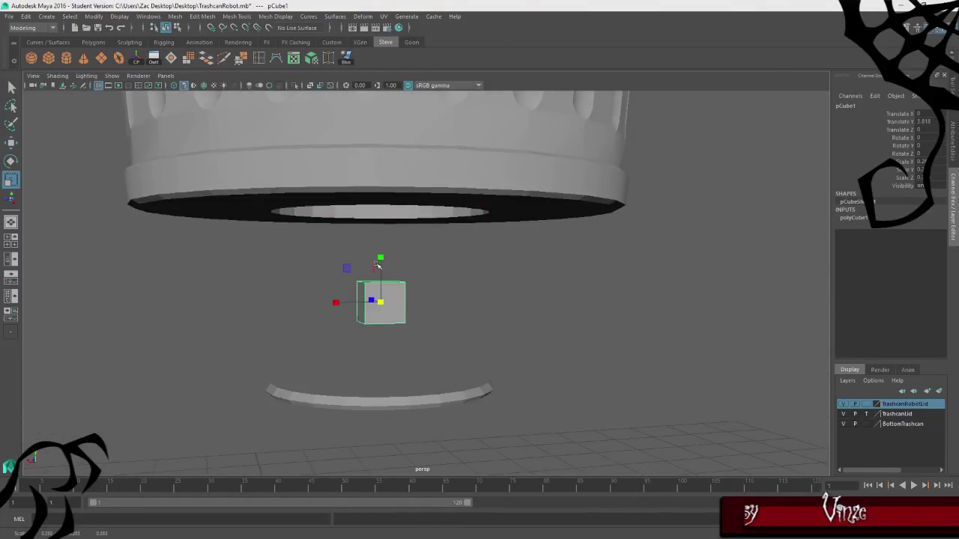
key("w")
left_click_drag(381, 258, 380, 315)
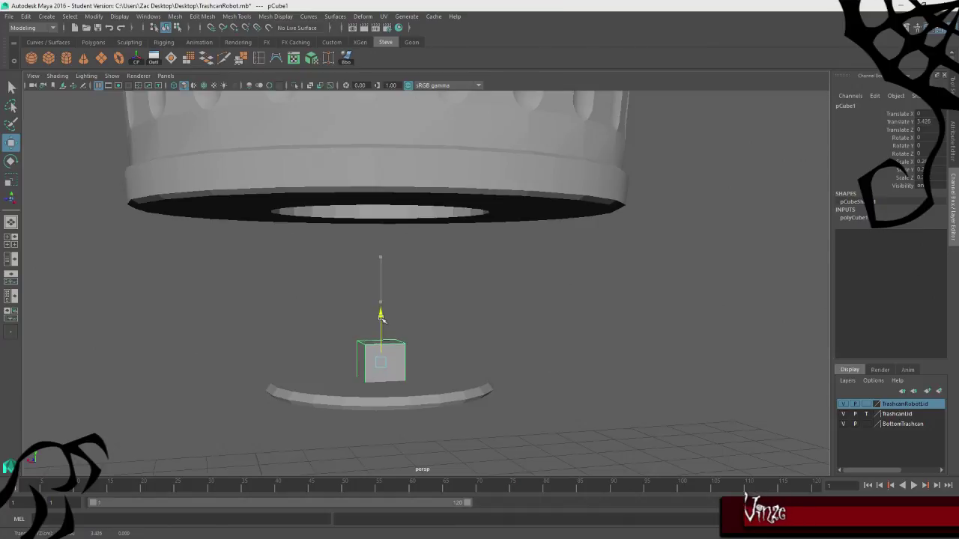
Bevel two opposite top edges of the block with a fraction of 0.692 and 5 segments to round its top.
right_click_drag(381, 314, 520, 368, "alt")
left_click_drag(520, 368, 358, 192, "alt")
right_click_drag(364, 214, 362, 166)
left_click(395, 257)
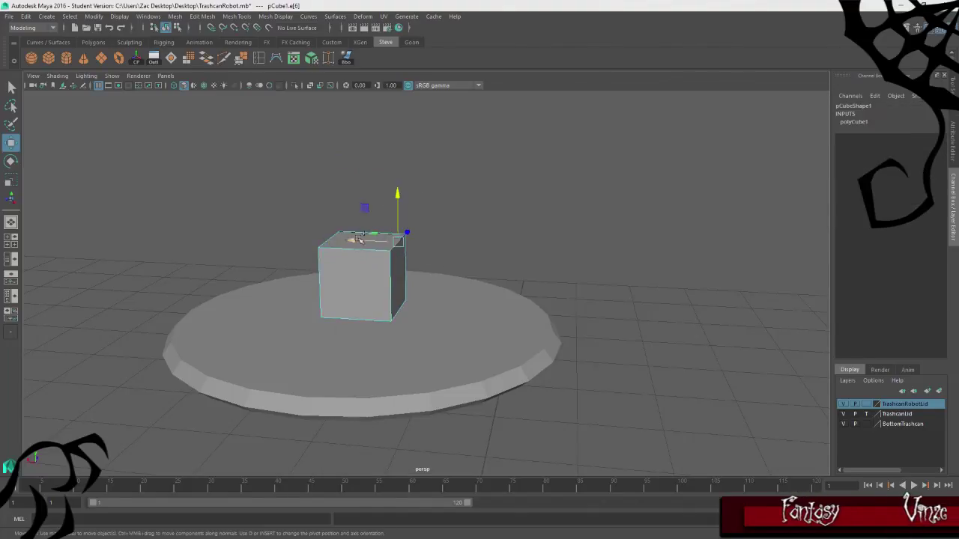
left_click(200, 17)
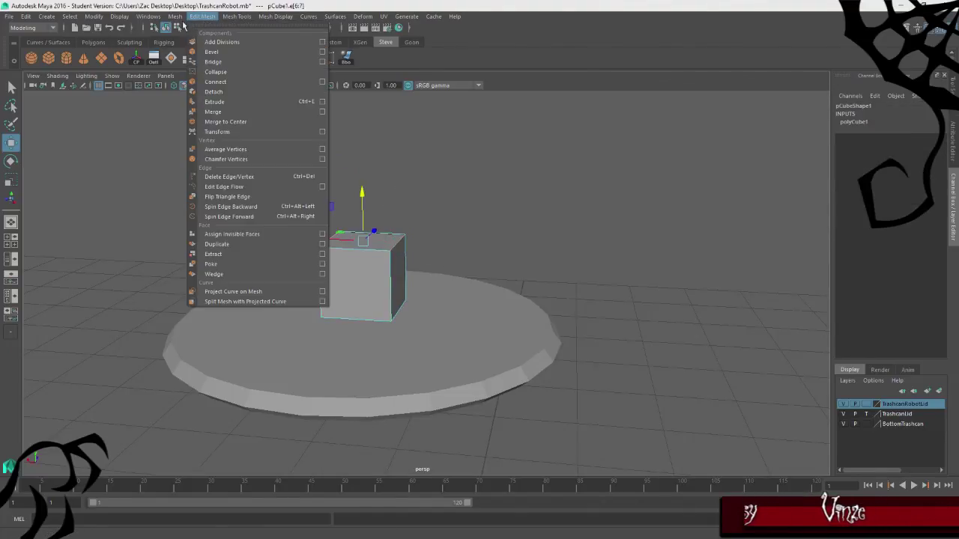
left_click(217, 48)
left_click_drag(229, 225, 715, 347, "alt")
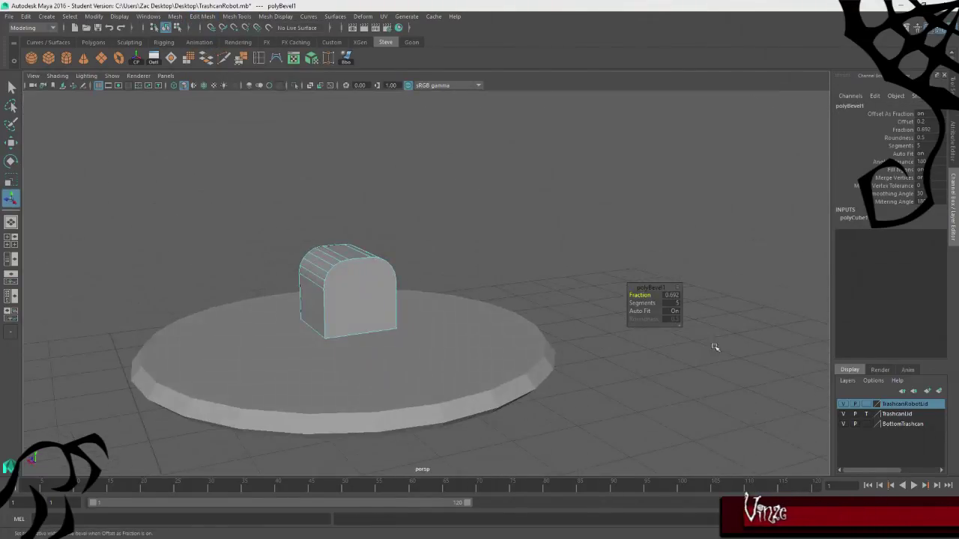
Thin the rounded block along its Z axis and scale it down uniformly.
left_click_drag(497, 267, 382, 264, "alt")
right_click_drag(492, 193, 543, 178)
left_click(418, 282)
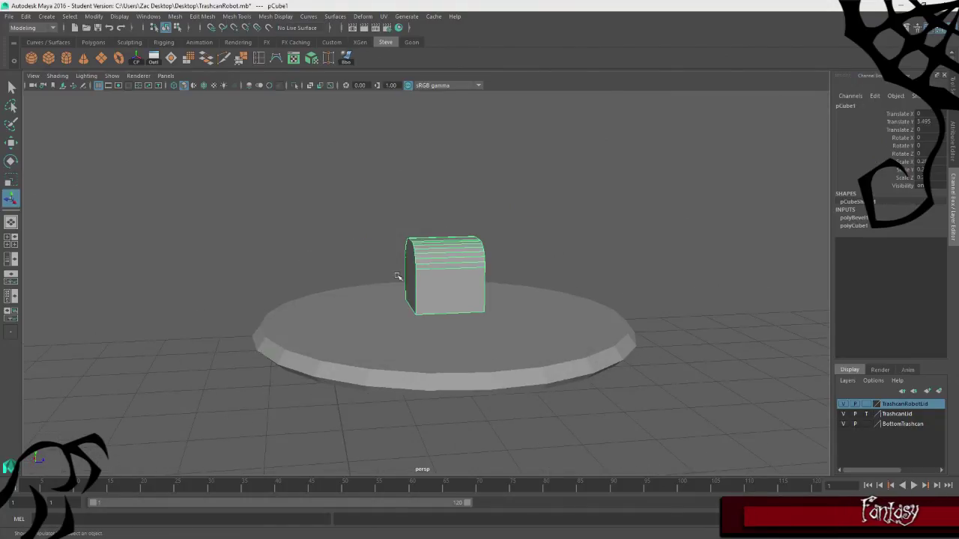
key("r")
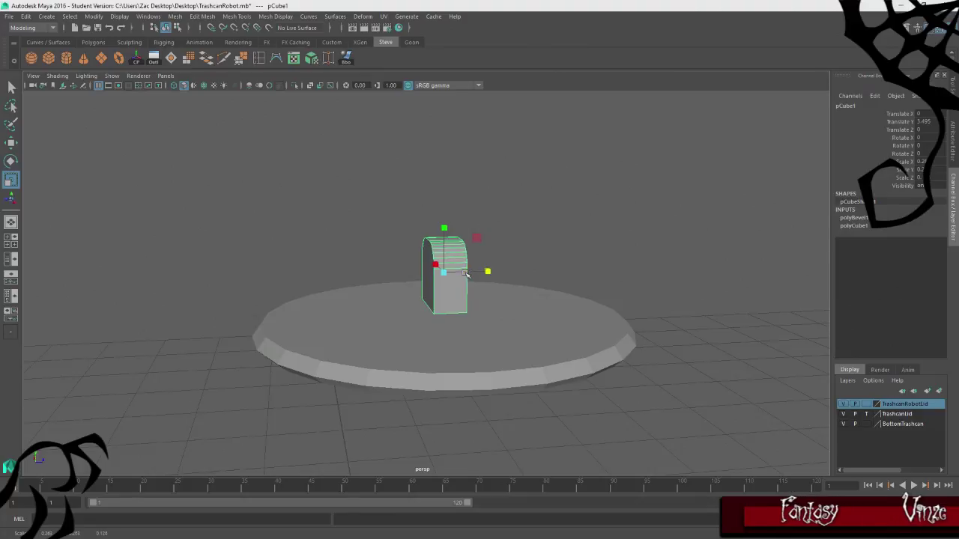
left_click_drag(462, 274, 370, 276, "alt")
key("w")
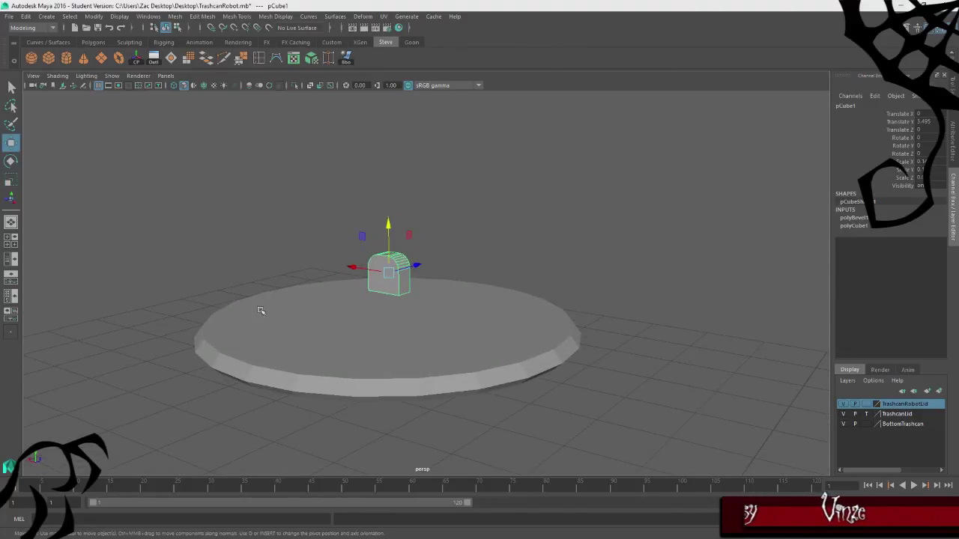
Move the block's pivot to its base and lower the block onto the disc, at 3.391 in Translate Y.
left_click_drag(262, 313, 271, 288, "alt")
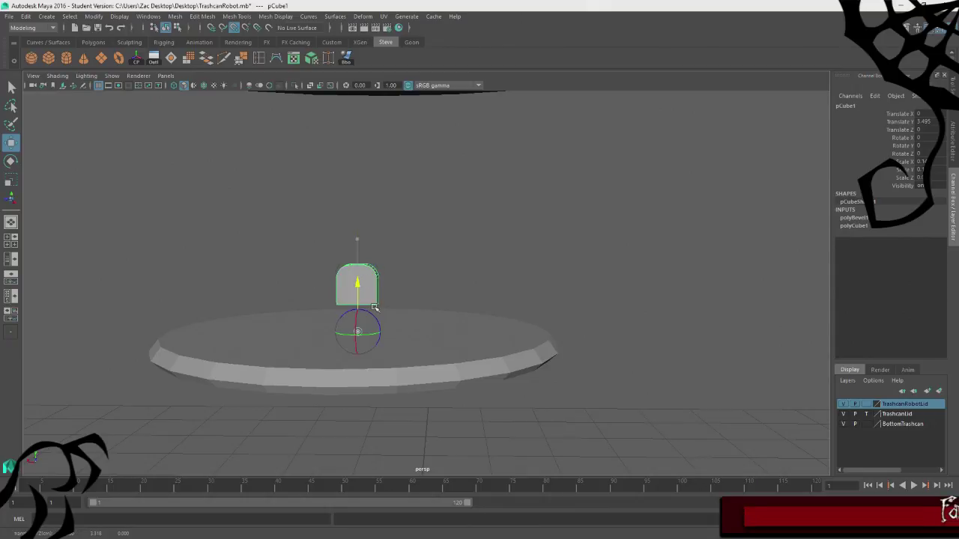
left_click_drag(406, 276, 159, 343, "alt")
left_click_drag(135, 337, 233, 318)
left_click_drag(370, 303, 369, 305)
left_click_drag(554, 318, 421, 289, "alt")
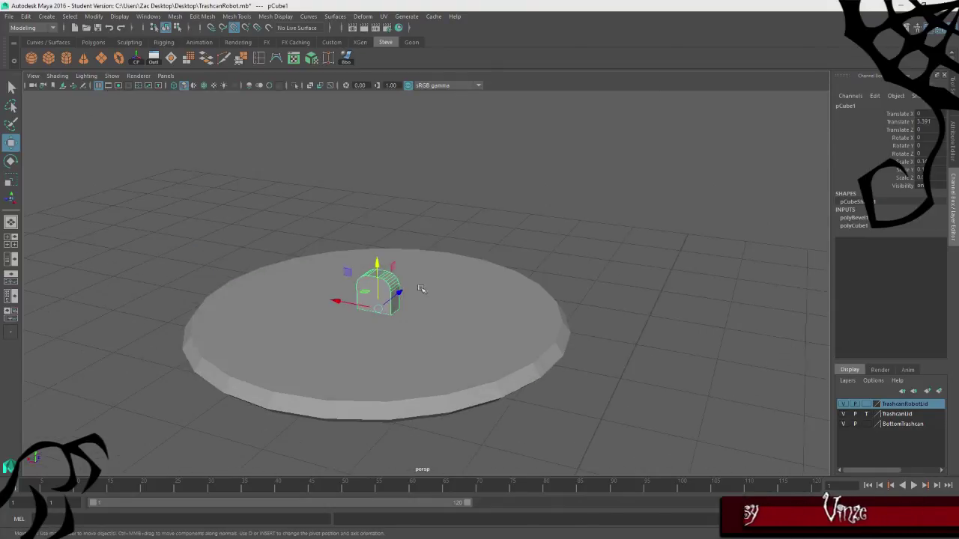
Slide the block out to near the disc's rim, at 0.594 in Translate X.
left_click_drag(248, 240, 236, 319, "alt")
left_click_drag(225, 352, 284, 398, "alt")
key("space")
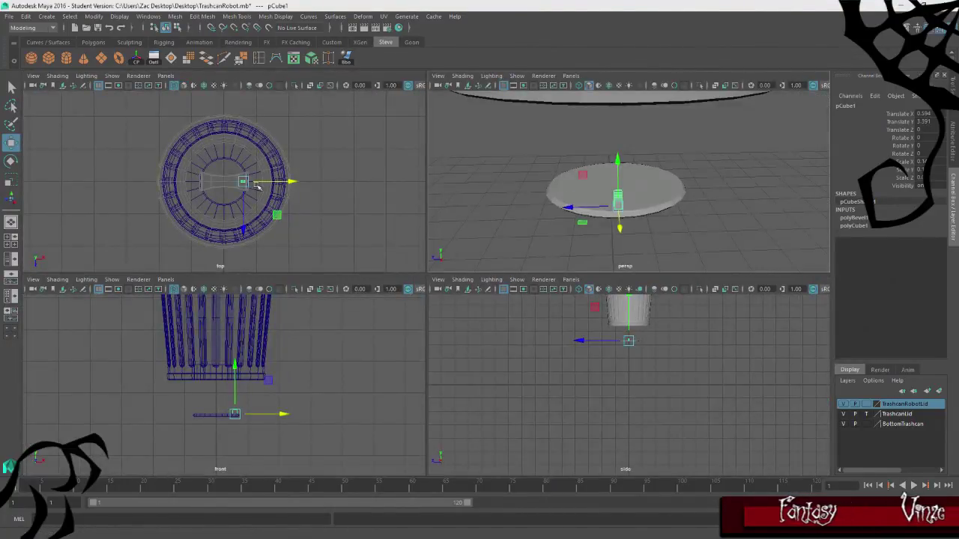
Offset the block sideways in the side view to about -0.07 in Translate Z.
key("space")
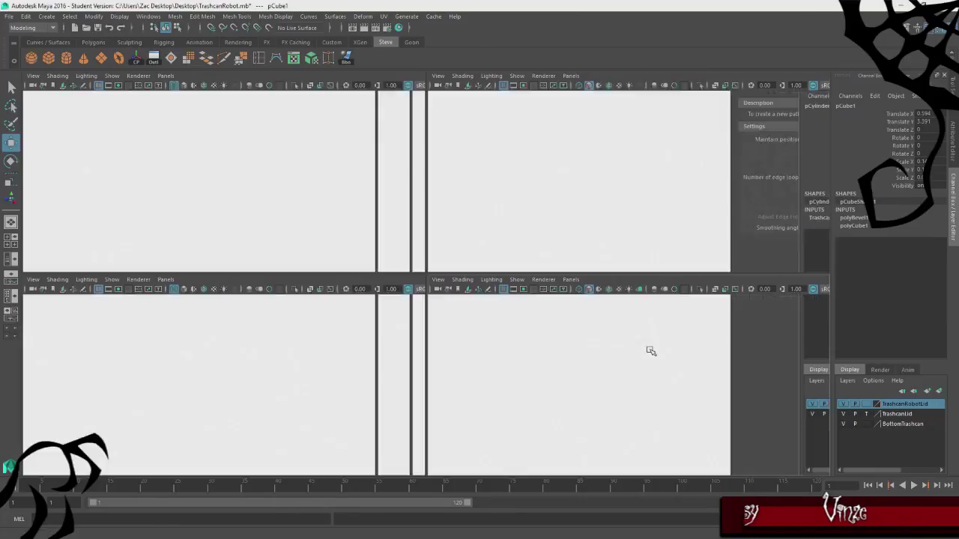
key("f")
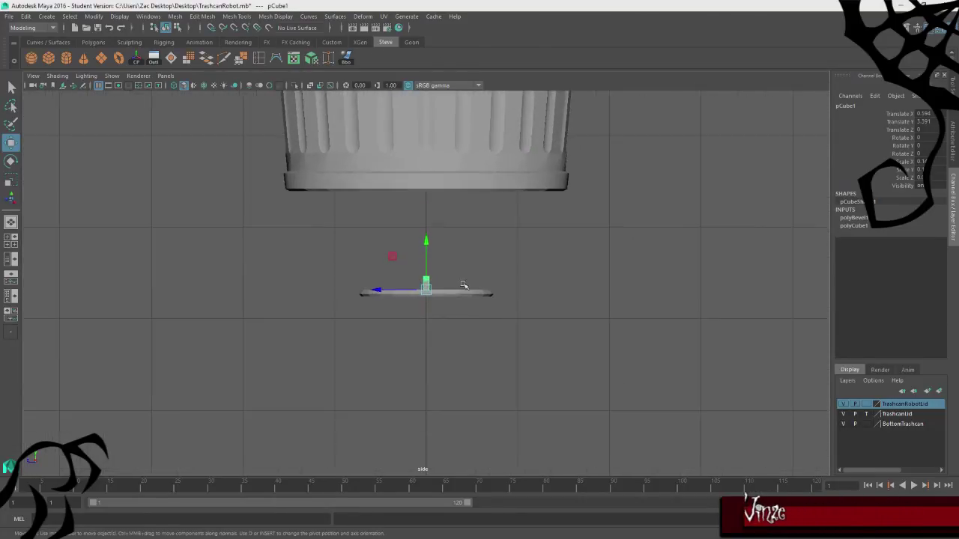
scroll(463, 285, "up", 2)
left_click_drag(383, 304, 356, 301)
Duplicate the block, place the copy beside it at about 0.076 in Translate Z, and delete the copy.
key("ctrl+d")
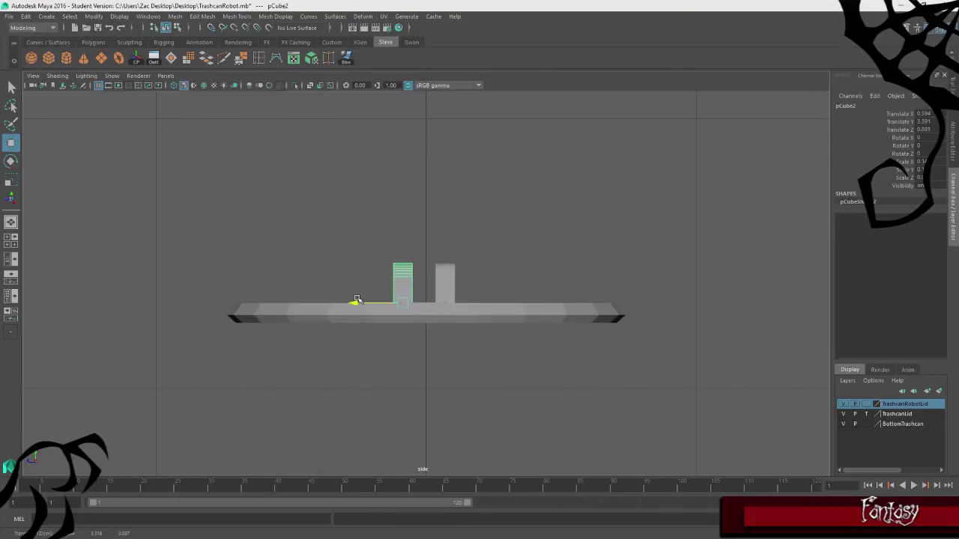
key("space")
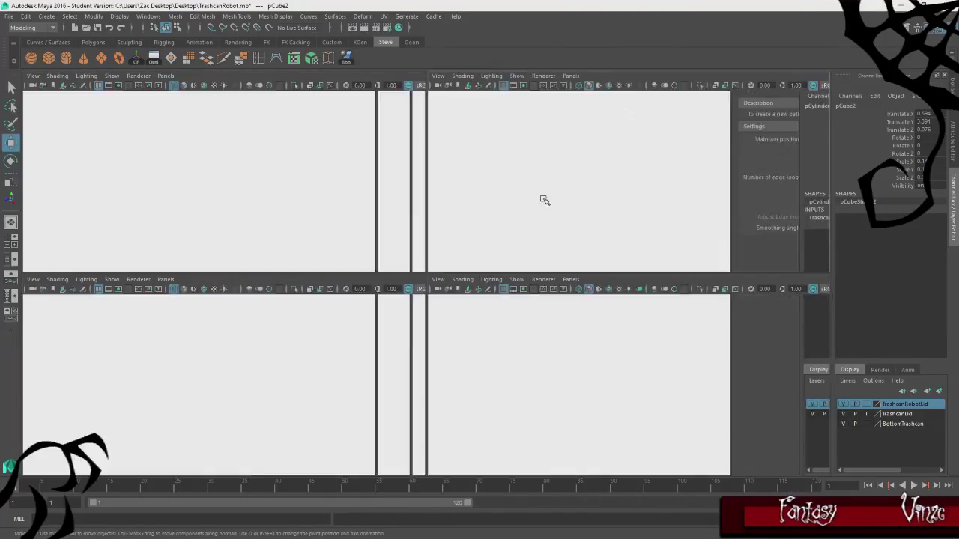
key("space")
left_click_drag(636, 337, 356, 305, "alt")
left_click(522, 338)
left_click(352, 311)
right_click_drag(352, 310, 430, 334, "alt")
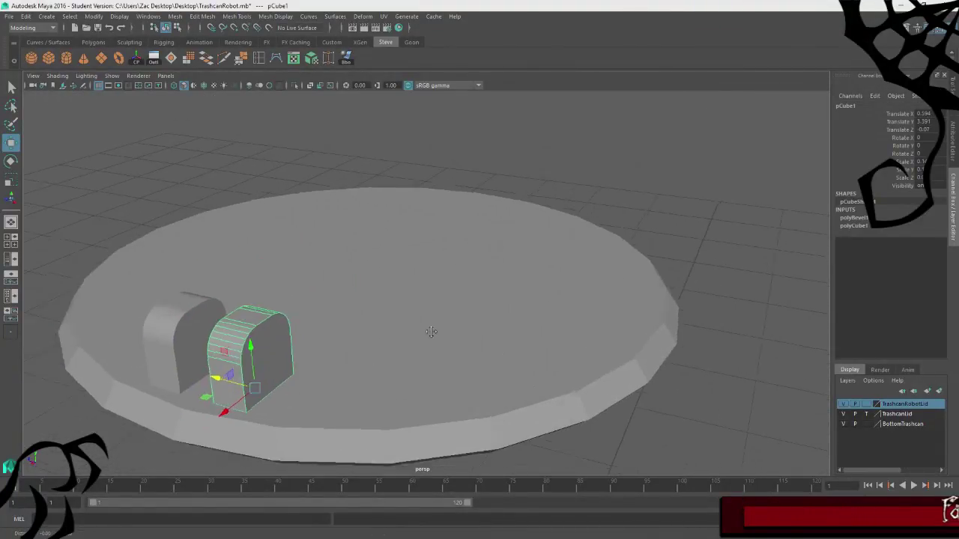
left_click_drag(430, 335, 490, 227, "alt")
left_click(497, 224)
left_click(484, 248)
key("Delete")
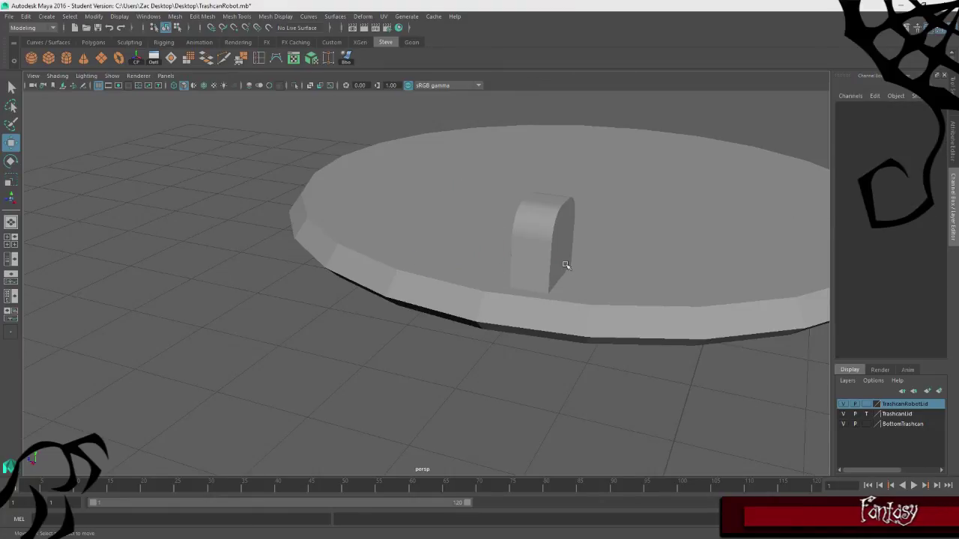
Create a polygon sphere, raise it to about 2.901 in Translate Y and scale it down uniformly to a small ball.
left_click(568, 267)
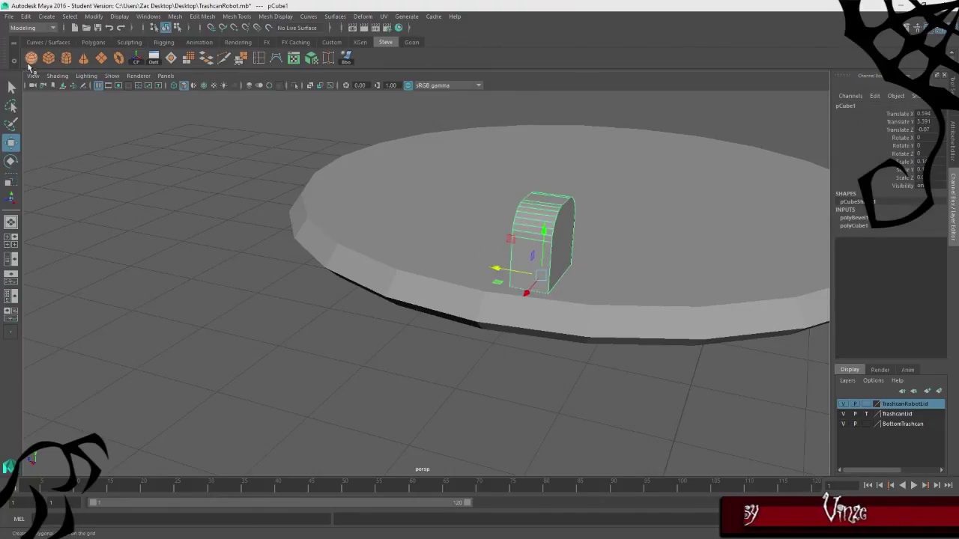
left_click(31, 58)
scroll(430, 317, "down", 7)
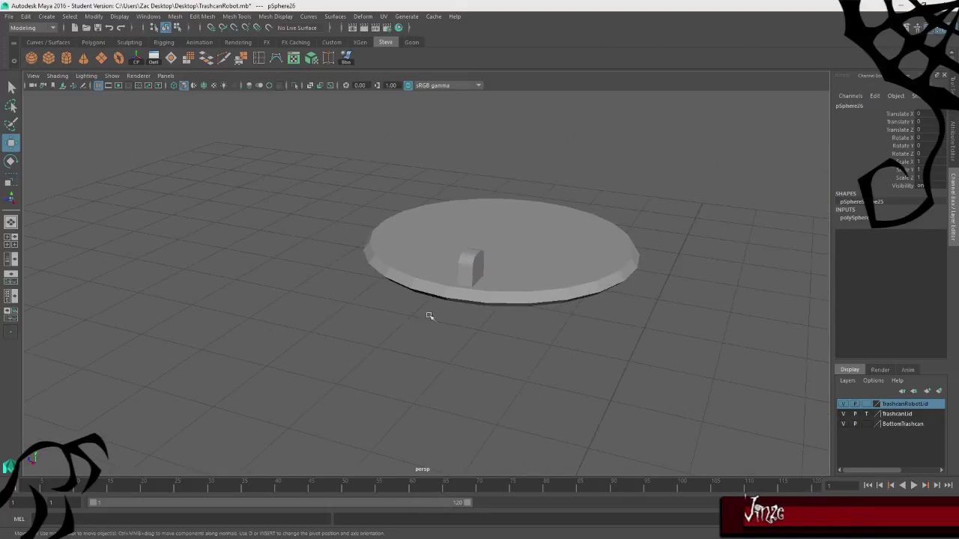
left_click_drag(502, 388, 411, 118, "alt")
key("r")
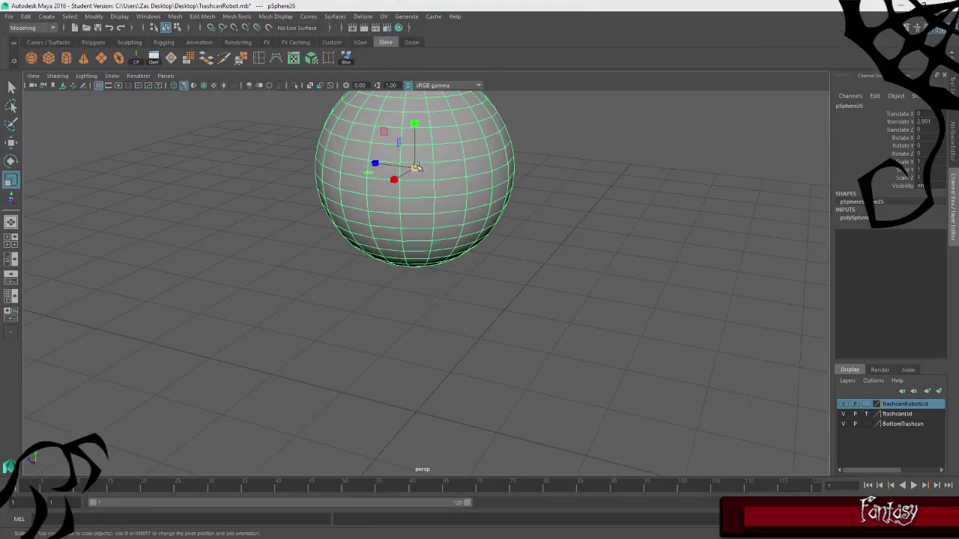
left_click_drag(419, 164, 264, 179)
key("w")
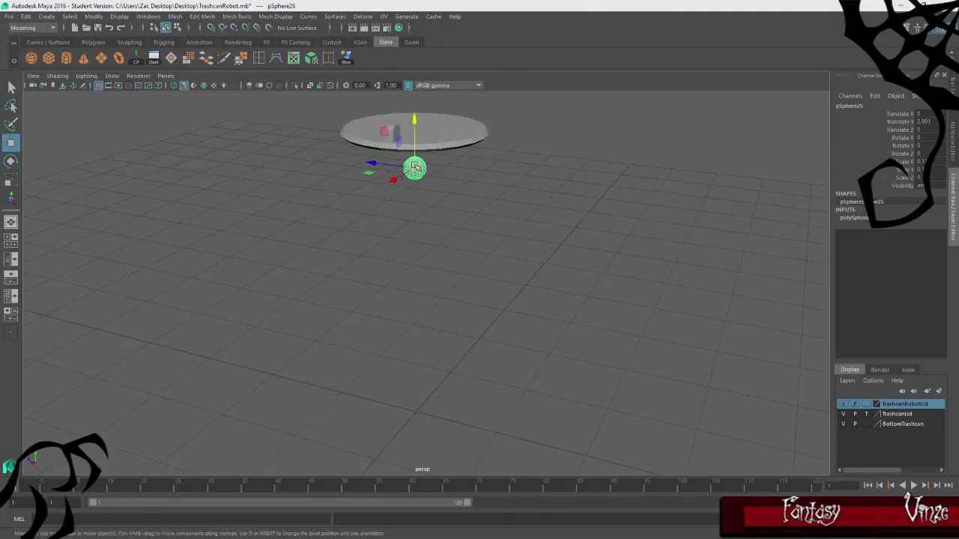
Line up the sphere with the block in the front view, at 0.604 in Translate X and 3.405 in Translate Y.
left_click_drag(414, 168, 397, 135)
key("space")
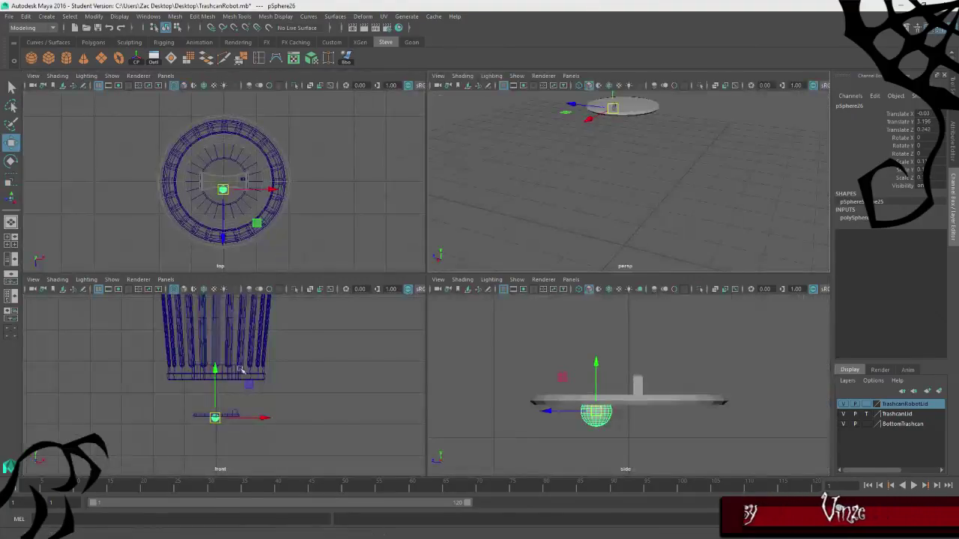
key("space")
scroll(381, 370, "up", 5)
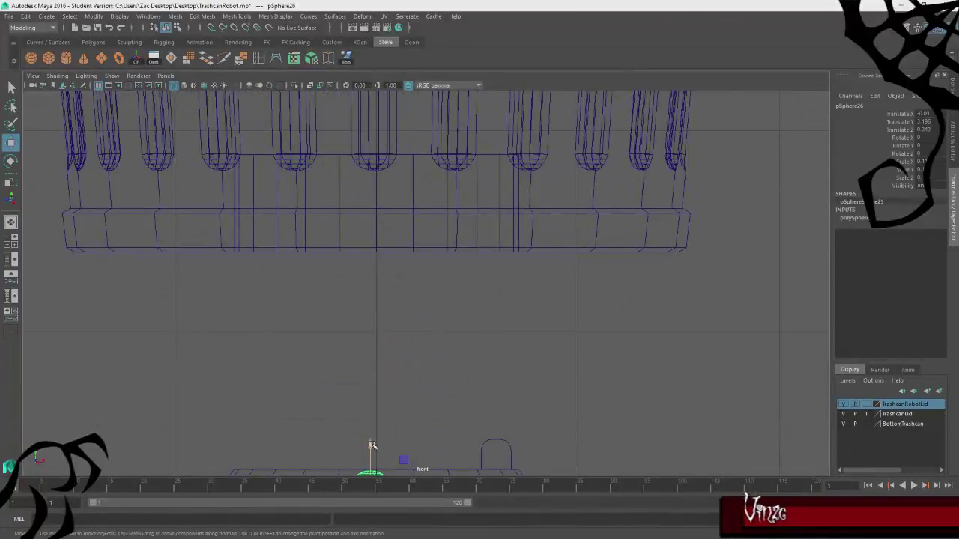
left_click_drag(371, 446, 382, 401)
left_click_drag(414, 453, 535, 460)
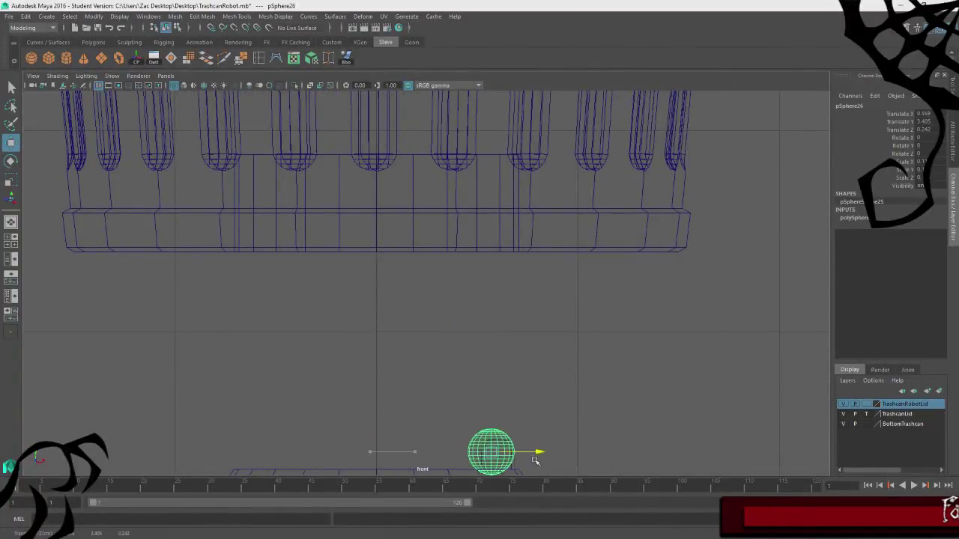
key("f")
Scale the sphere down uniformly until it fits within the block's rounded outline and center it there.
key("r")
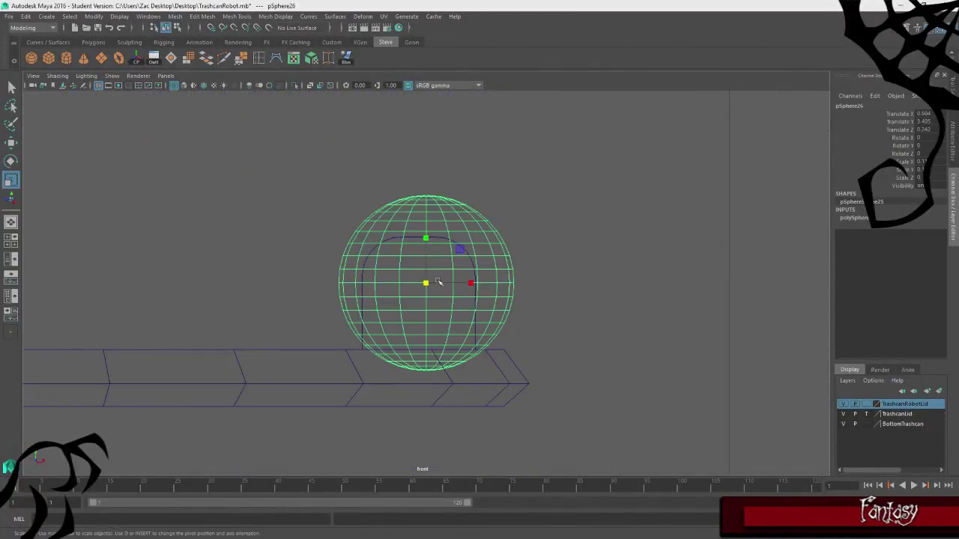
left_click_drag(426, 283, 318, 285)
key("w")
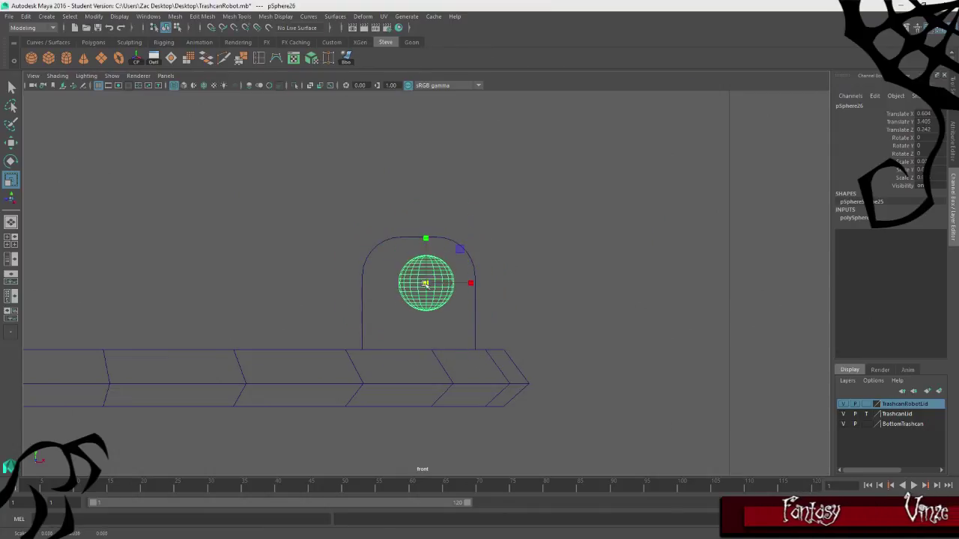
left_click_drag(470, 288, 416, 284)
key("r")
Set the sphere's Subdivisions Axis and Subdivisions Height to 10.
left_click(955, 148)
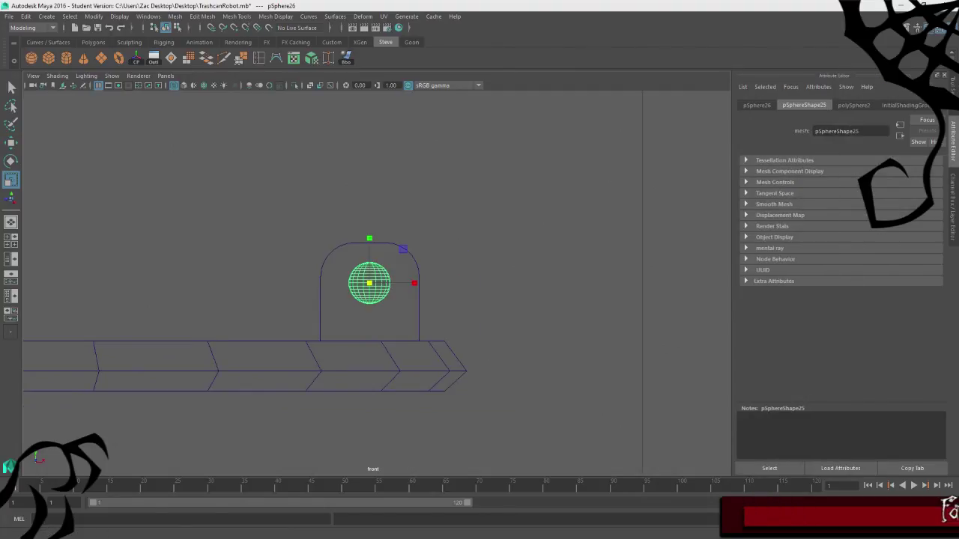
left_click(854, 106)
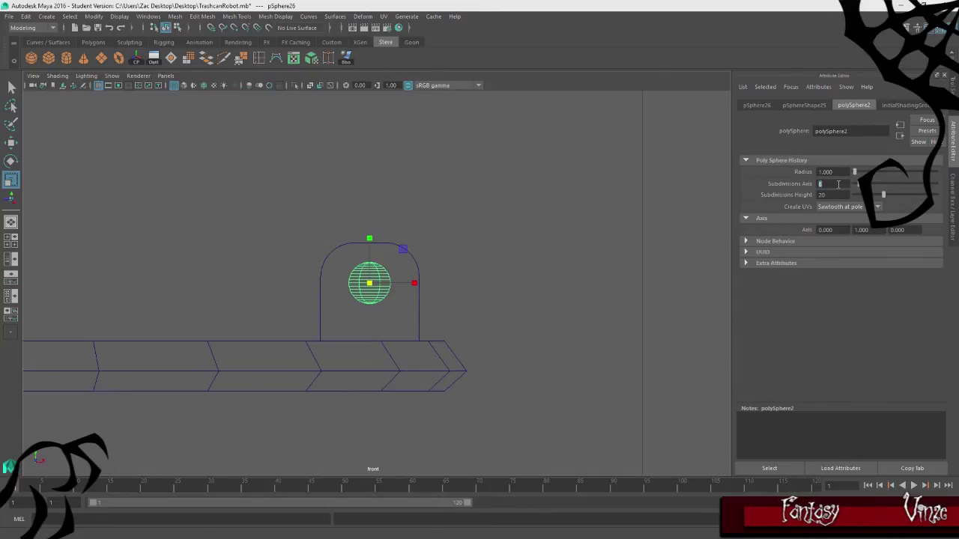
type("5")
key("Tab")
type("5")
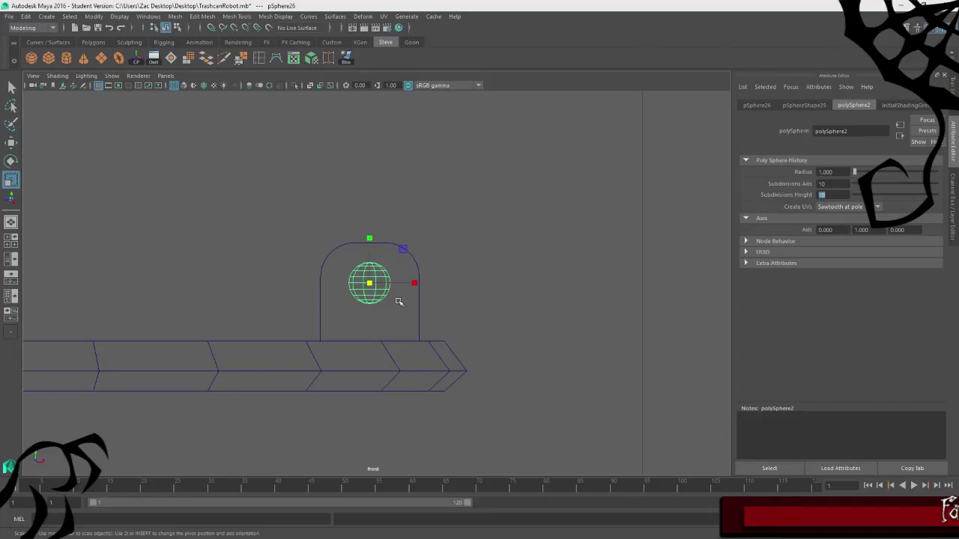
left_click(499, 272)
key("ctrl+z")
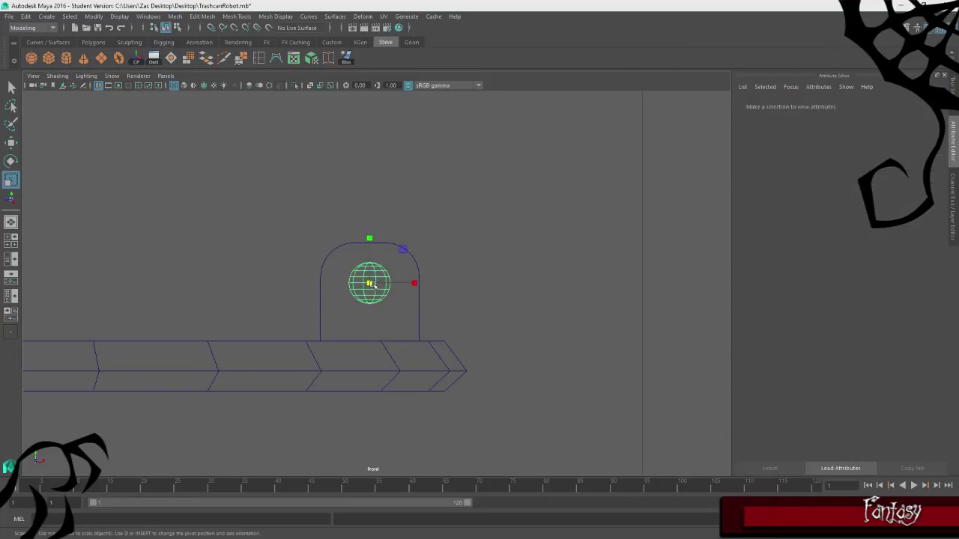
Move the sphere along Z against the block so that it is partly embedded in the block's flat side.
key("space")
key("space")
key("f")
scroll(365, 297, "down", 5)
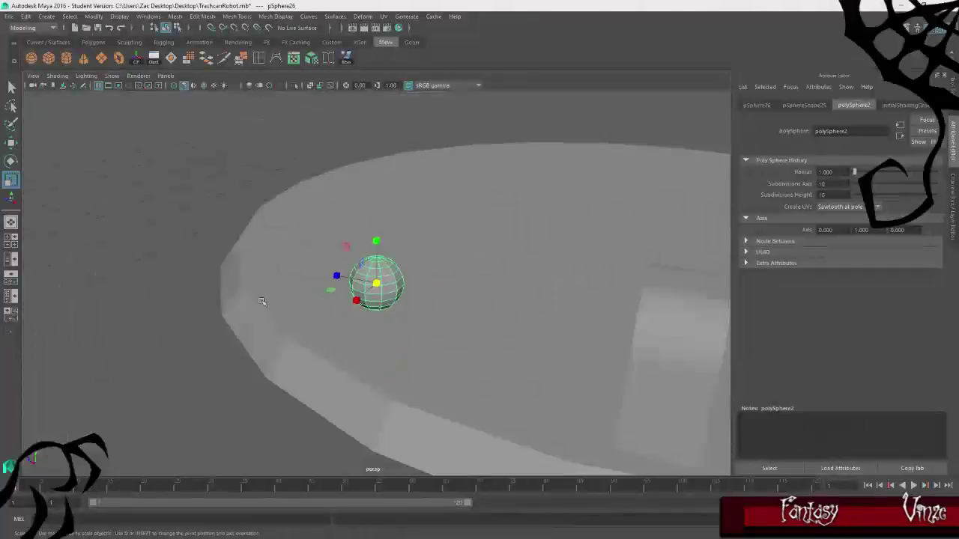
key("w")
left_click_drag(333, 285, 324, 349)
middle_click_drag(479, 393, 343, 359, "alt")
Select the block and save the scene, accepting the student version notice.
left_click(407, 231)
left_click_drag(199, 336, 176, 342, "alt")
key("q")
key("ctrl+s")
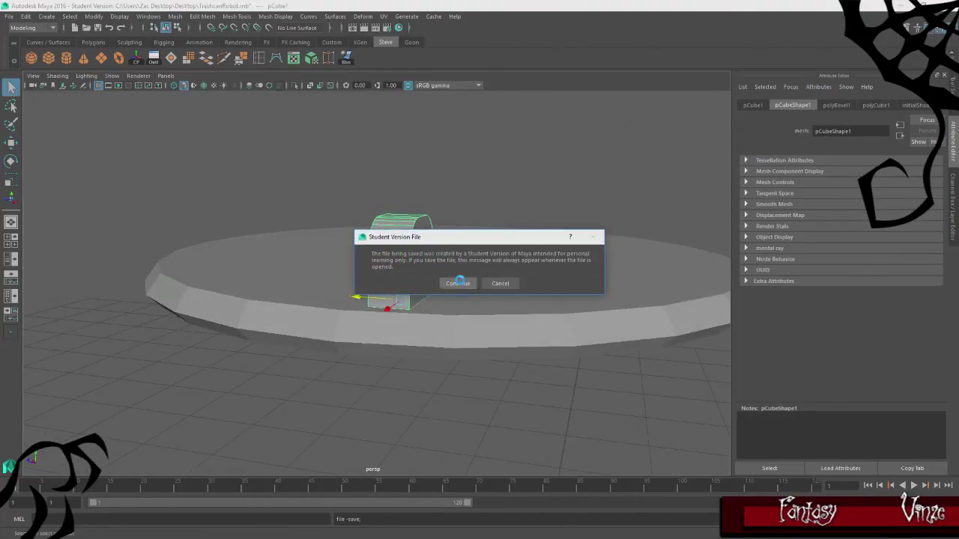
left_click(458, 283)
left_click_drag(458, 283, 426, 217, "alt")
key("w")
left_click(606, 250)
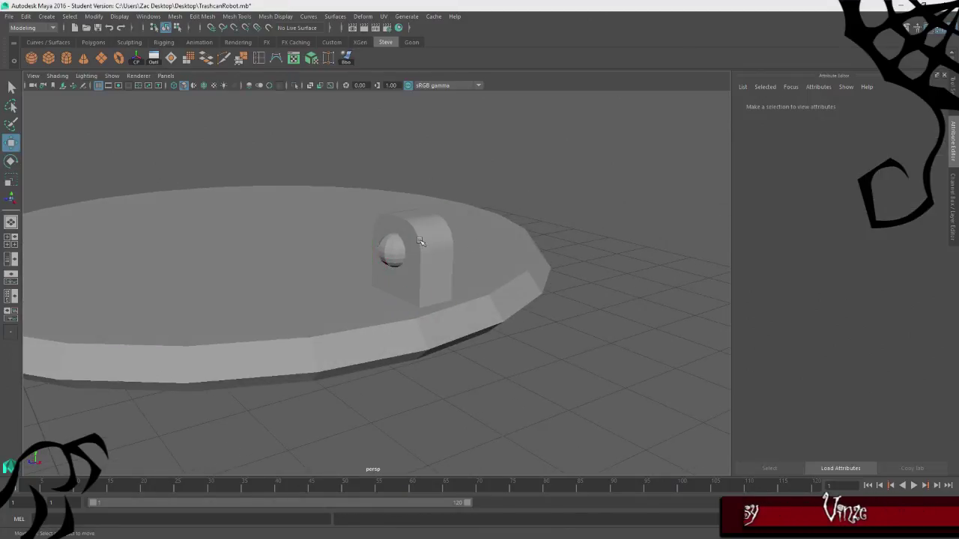
key("ctrl+z")
key("F10")
left_click(403, 218)
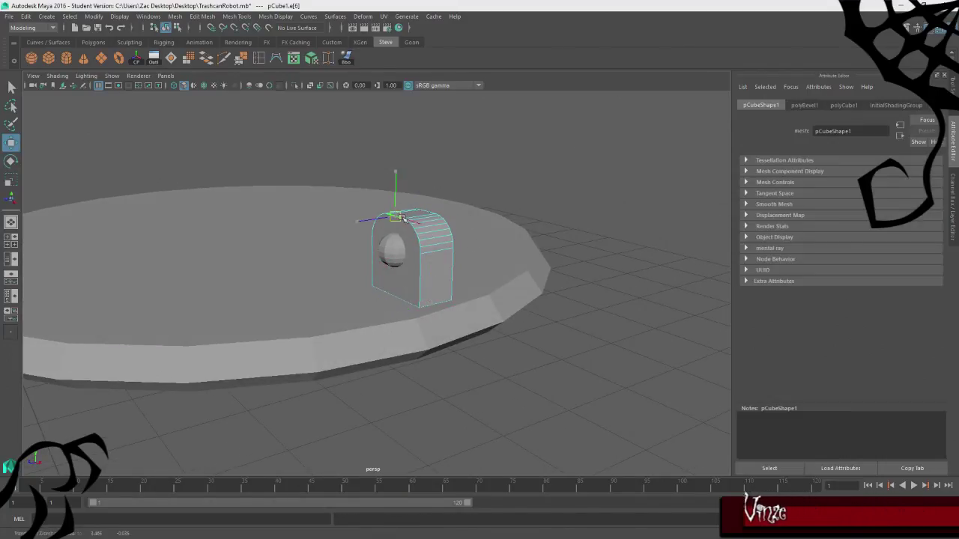
scroll(335, 258, "up", 5)
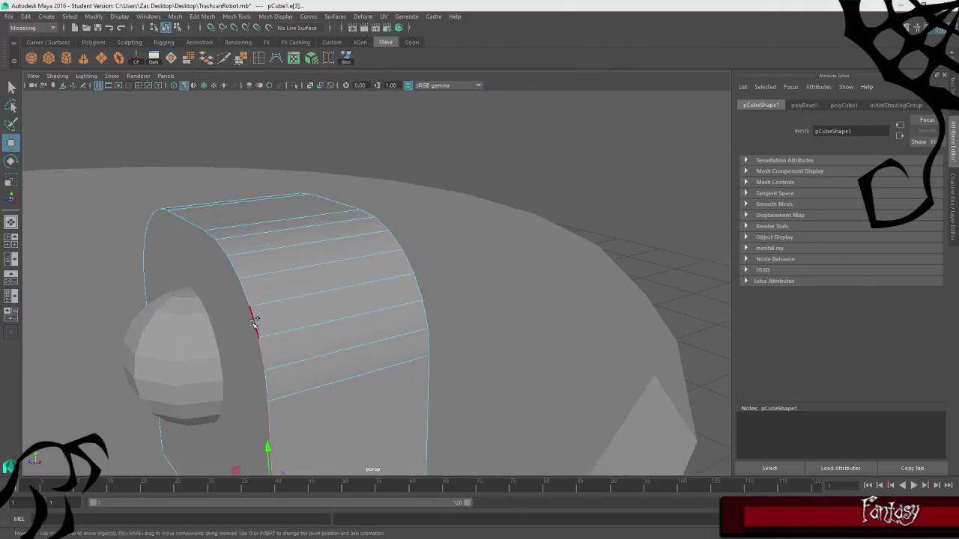
Bevel the block's flat side face behind the sphere with a fraction of 0.692 and 5 segments.
right_click_drag(259, 142, 263, 161)
left_click(222, 274)
left_click_drag(223, 274, 168, 29, "alt")
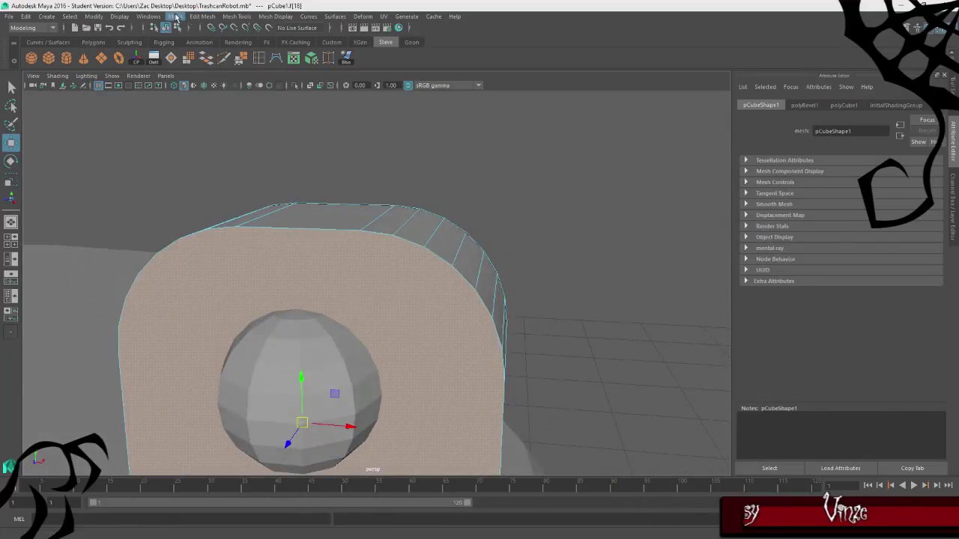
left_click(176, 16)
left_click(225, 48)
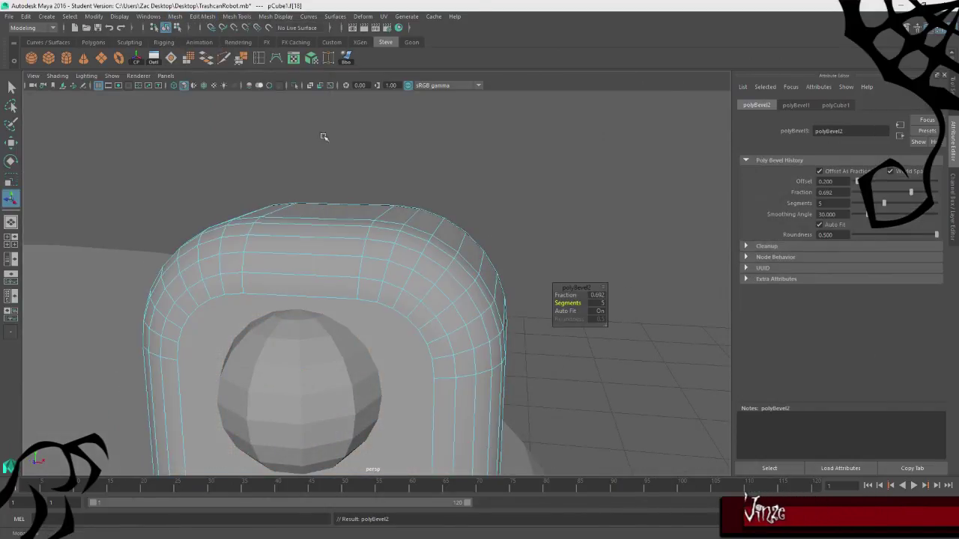
Change the block's side bevel to a fraction of 0.292 with 6 segments, and select the whole block.
scroll(569, 274, "down", 5)
left_click_drag(569, 274, 389, 334, "alt")
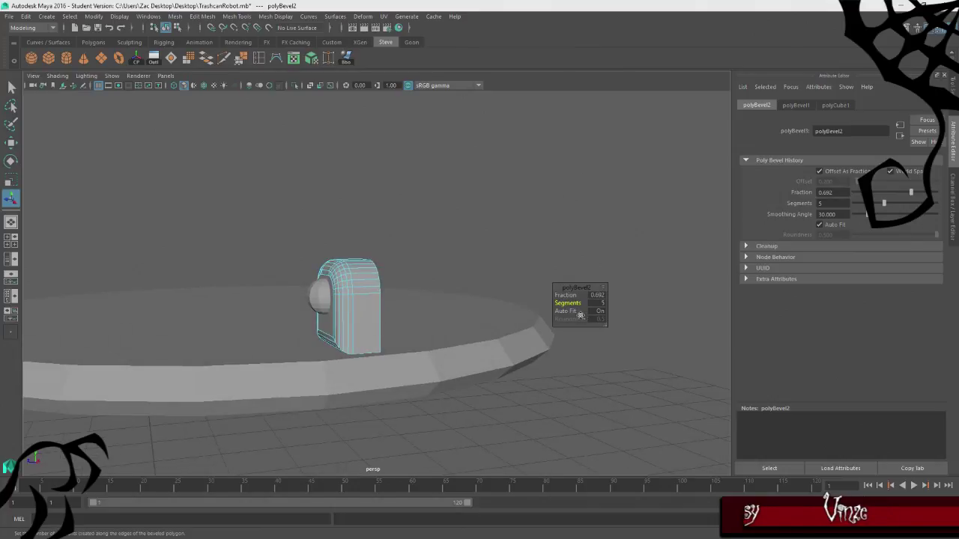
left_click_drag(556, 295, 599, 295)
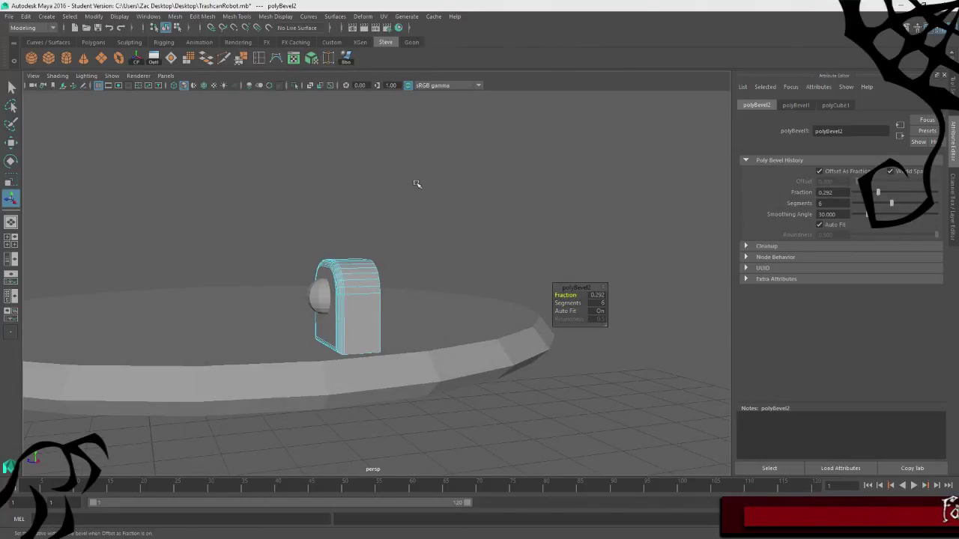
left_click(379, 266)
key("w")
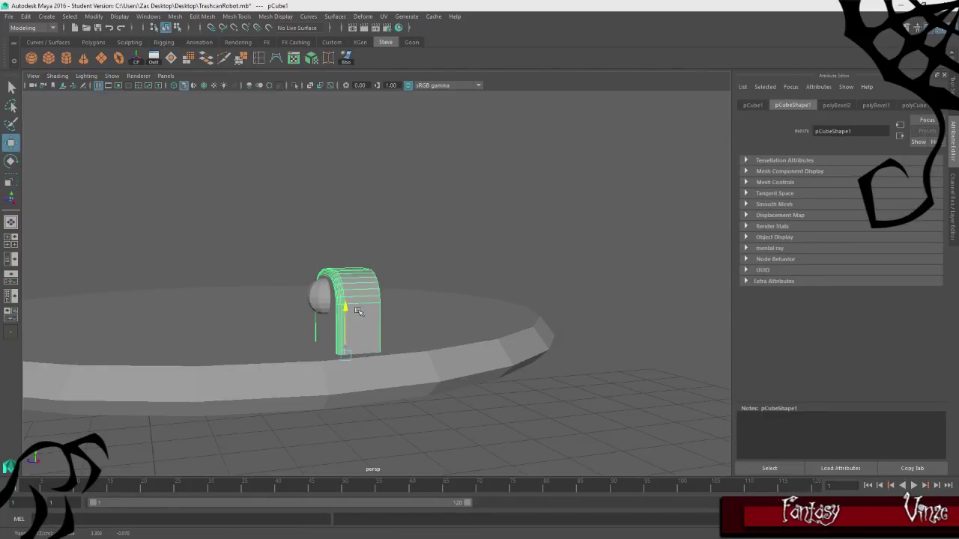
Select the ball rivet on the block and set its Subdivisions Axis to 15.
left_click(312, 294)
key("space")
key("space")
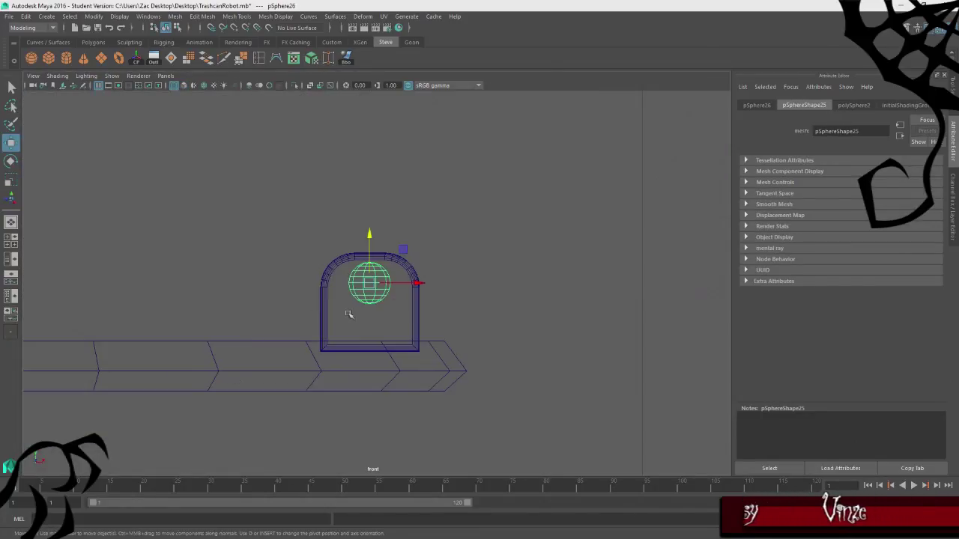
key("space")
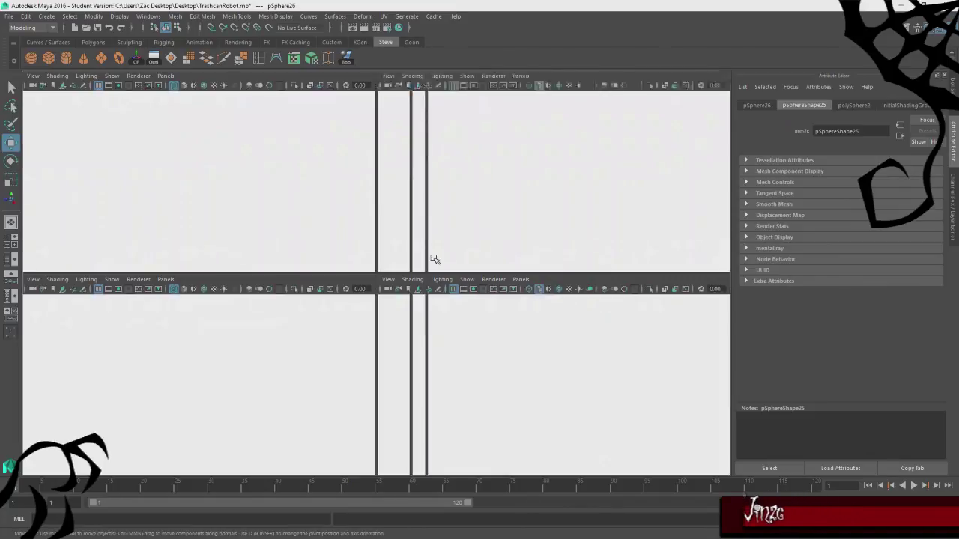
key("space")
left_click(558, 241)
left_click_drag(556, 245, 484, 319, "alt")
left_click(367, 324)
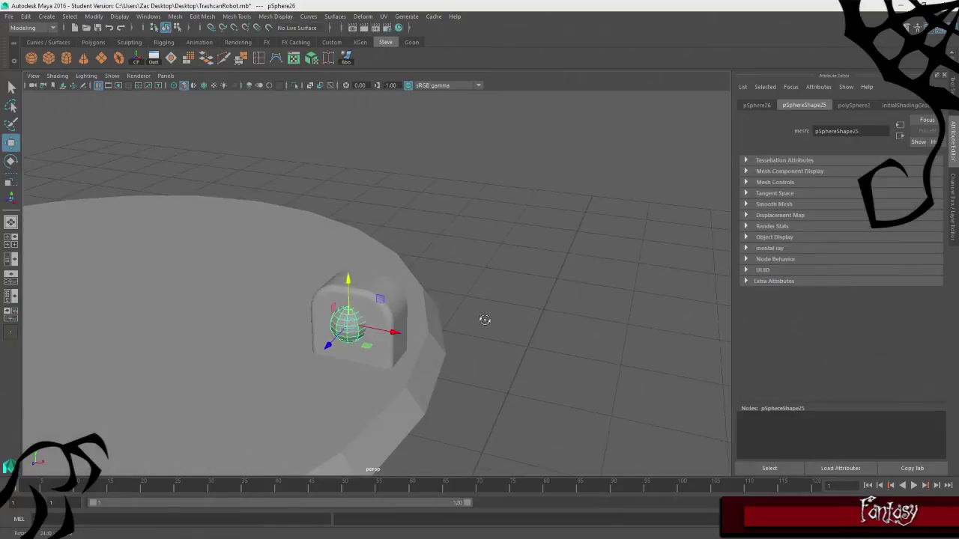
left_click(854, 106)
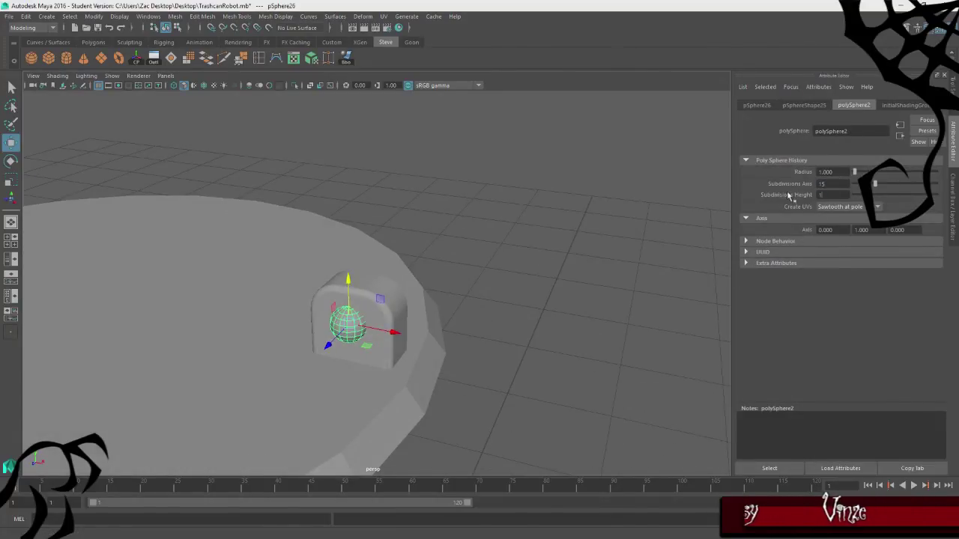
Merge the ball rivet and the rounded block into one mesh with a Boolean Union, and select the merged bracket.
left_click(525, 297)
left_click_drag(525, 297, 277, 381, "alt")
left_click(422, 295)
left_click(443, 323)
left_click(366, 308)
left_click_drag(366, 308, 409, 305, "alt")
left_click(340, 303)
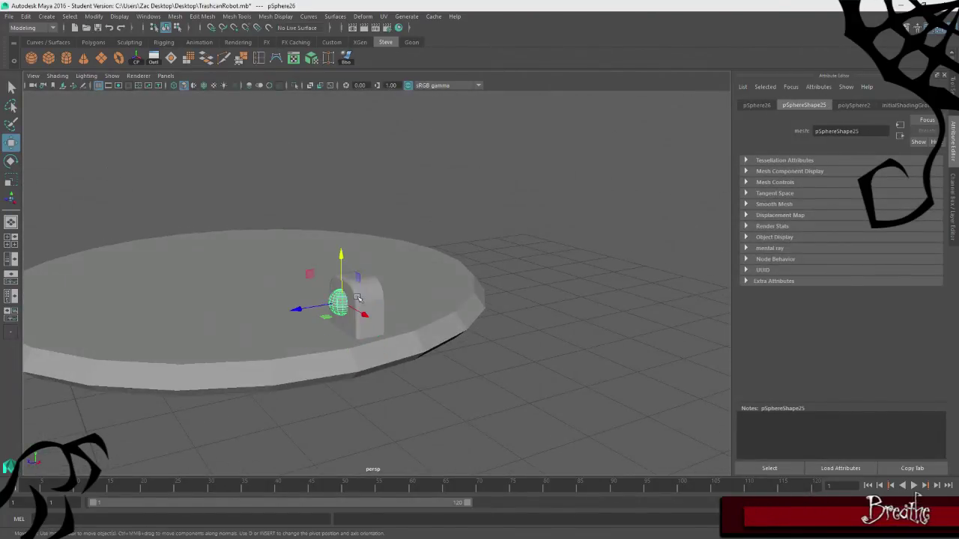
left_click(360, 299)
left_click(182, 18)
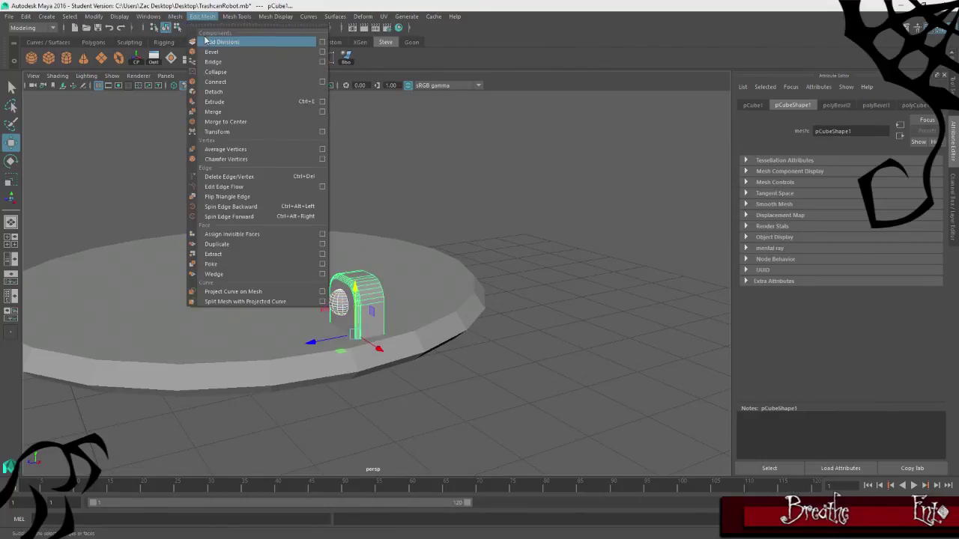
mouse_move(247, 42)
left_click(293, 50)
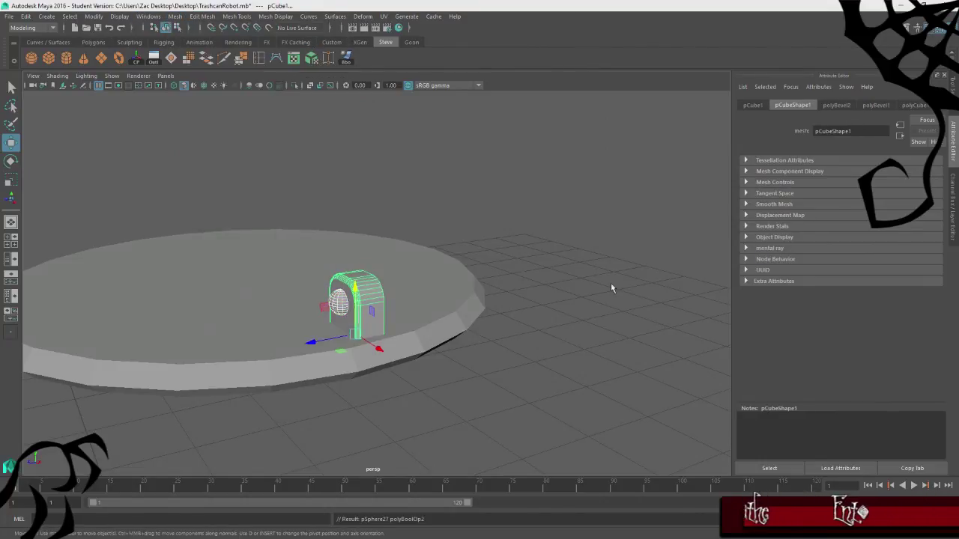
left_click(543, 287)
left_click(371, 305)
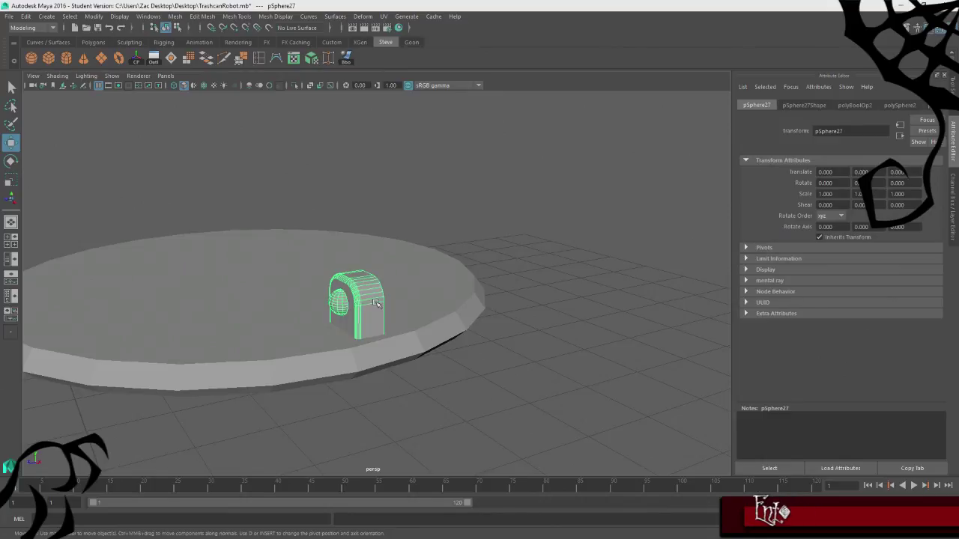
Examine the merged bracket's geometry in wireframe and its placement on the lid disc in shaded display.
key("4")
left_click_drag(376, 303, 439, 313, "alt")
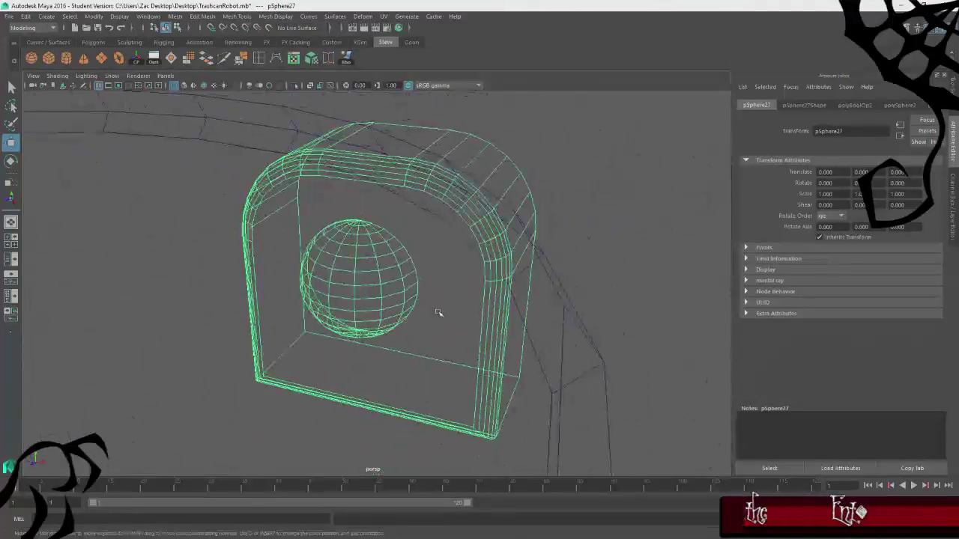
key("space")
key("5")
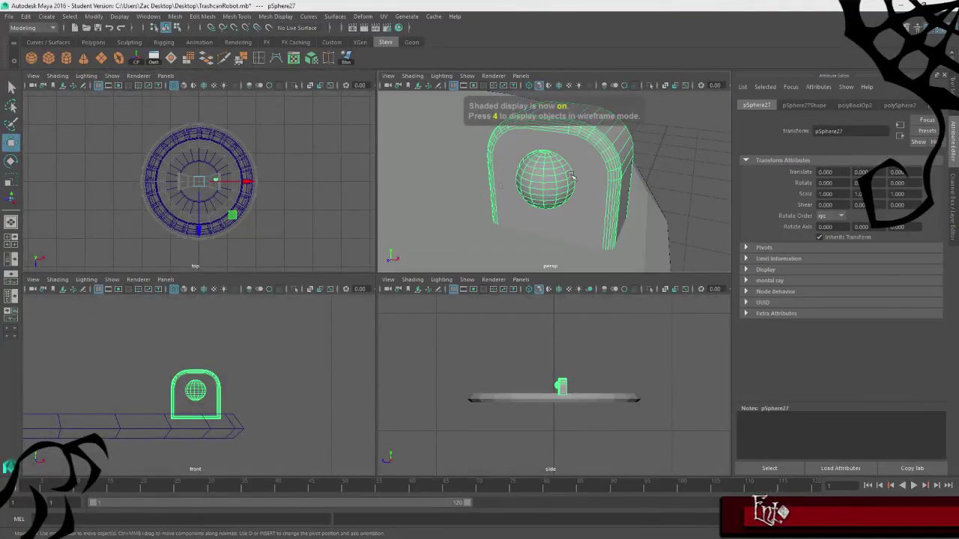
scroll(524, 187, "down", 5)
left_click(574, 222)
left_click(554, 183)
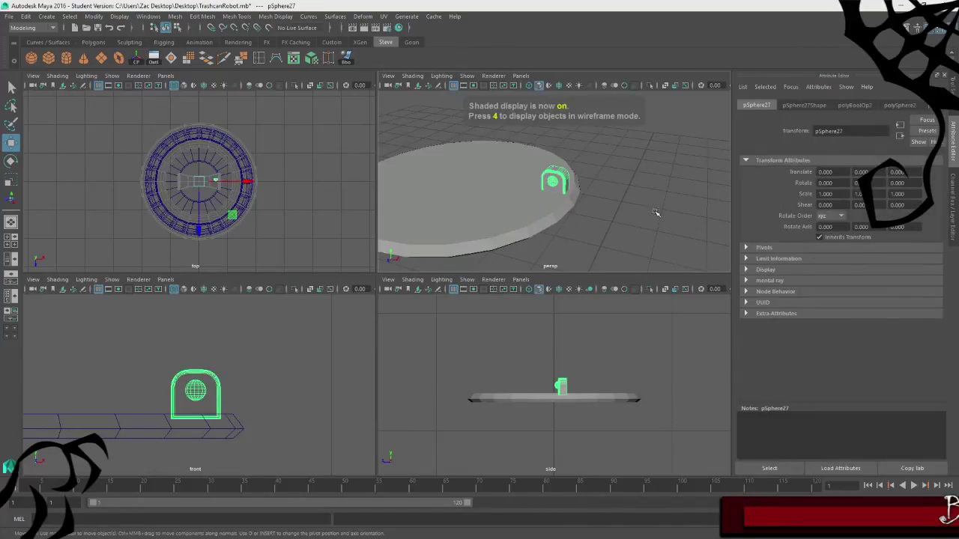
left_click_drag(642, 216, 554, 206, "alt")
key("space")
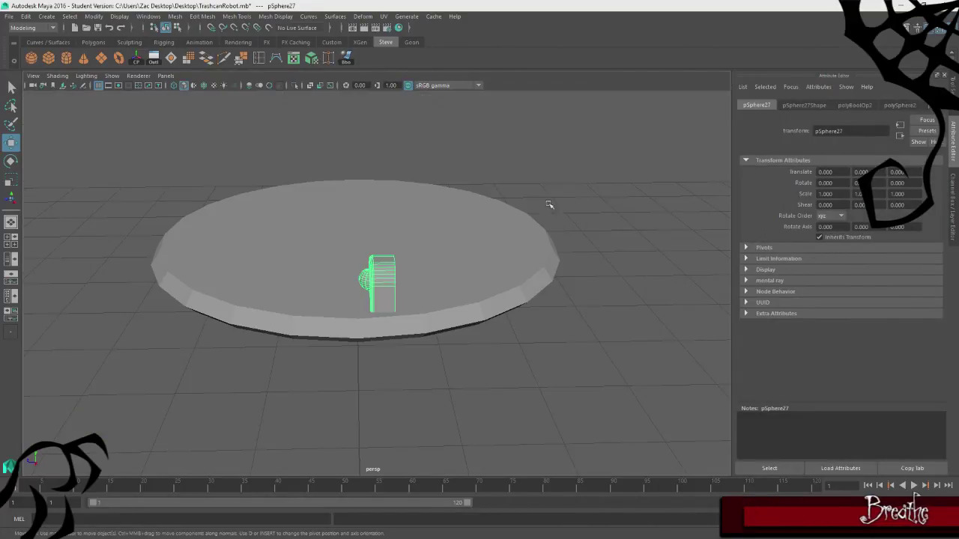
Center the merged bracket's pivot, move it along Z to one side of the disc's centre line, and duplicate it.
key("space")
key("space")
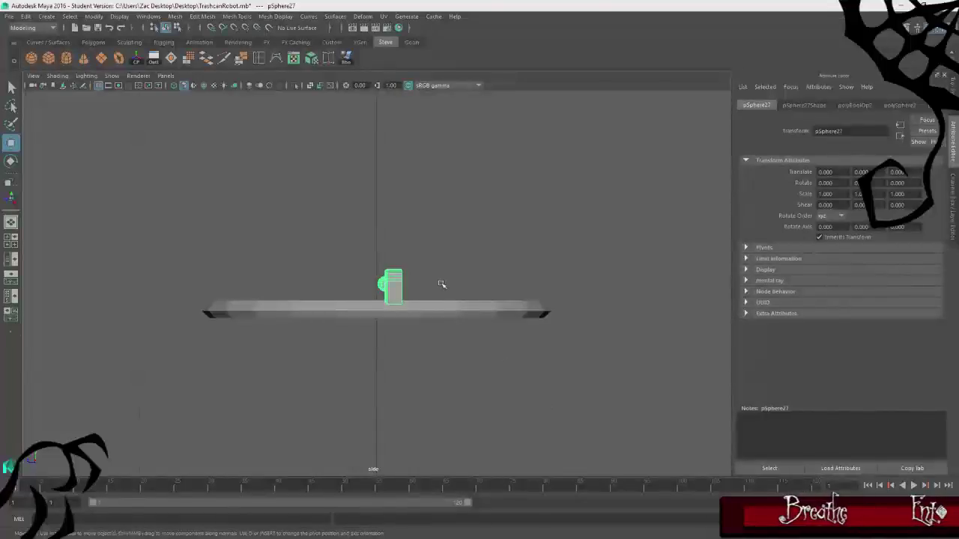
scroll(511, 267, "down", 10)
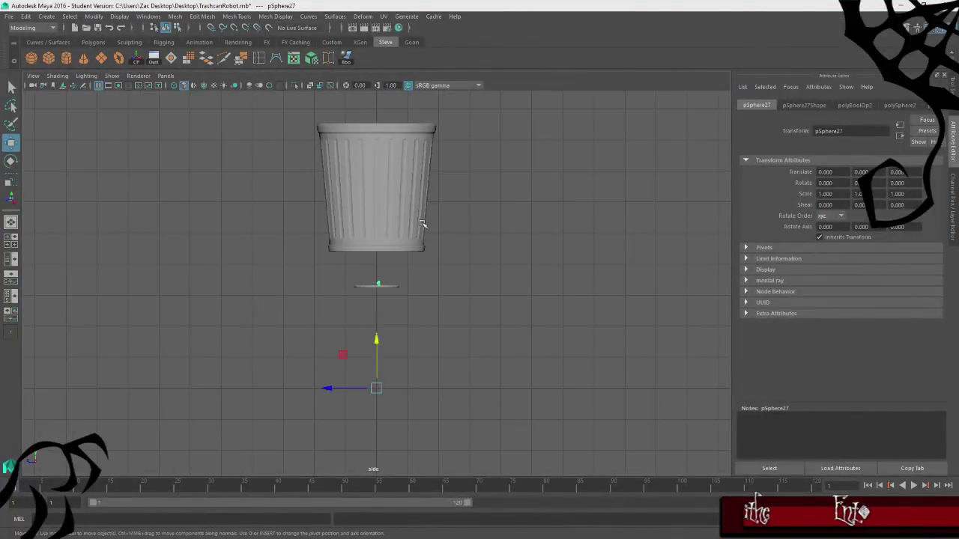
scroll(257, 148, "up", 2)
scroll(382, 283, "up", 10)
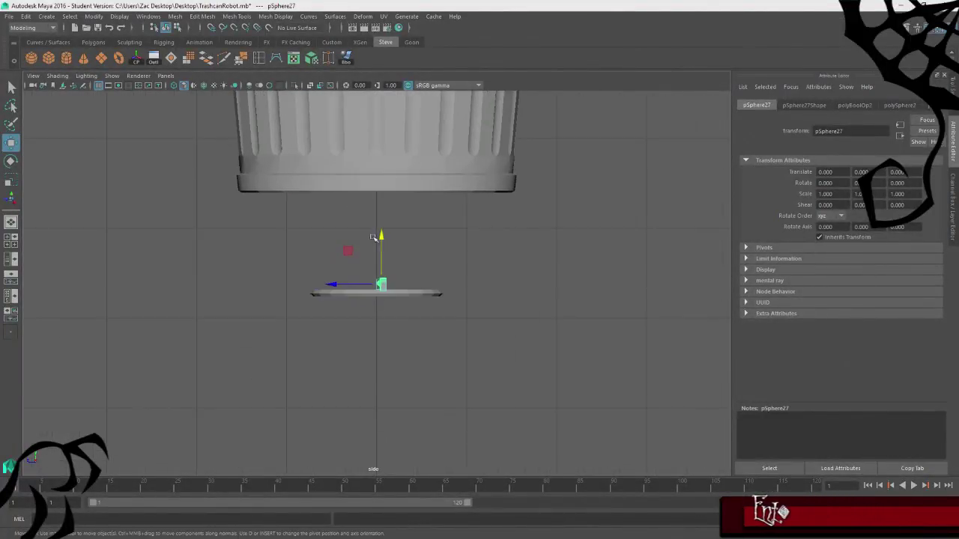
left_click_drag(350, 290, 315, 294)
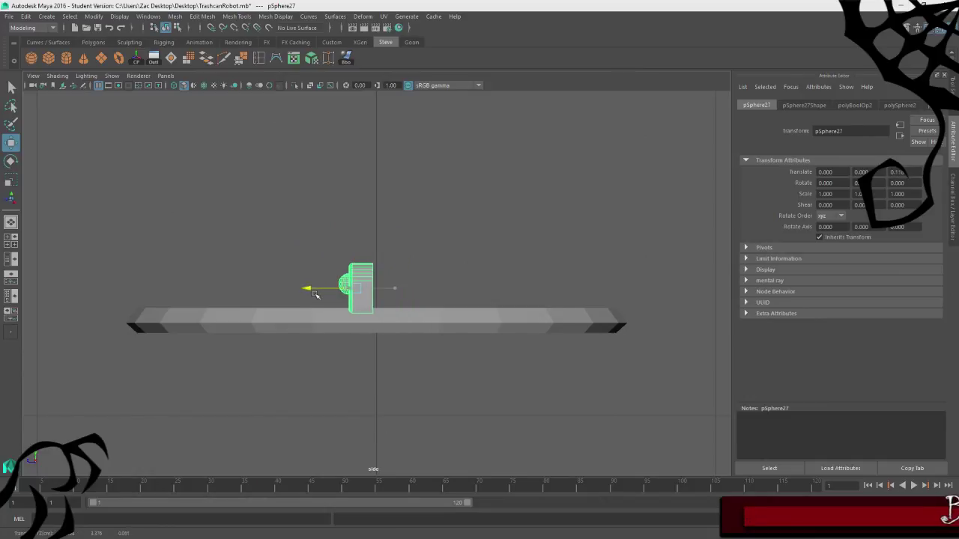
key("ctrl+d")
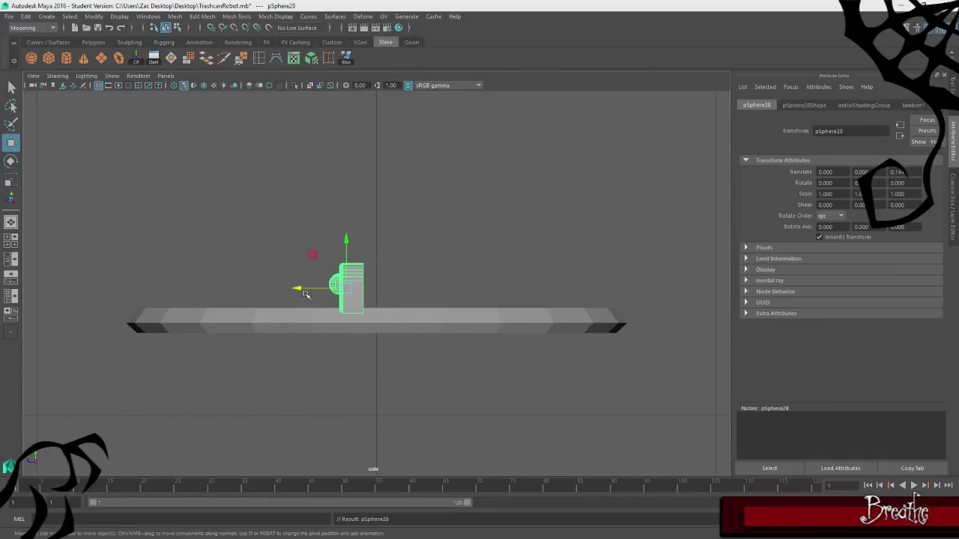
key("e")
left_click_drag(327, 290, 436, 280)
left_click_drag(358, 290, 384, 292)
key("ctrl+z")
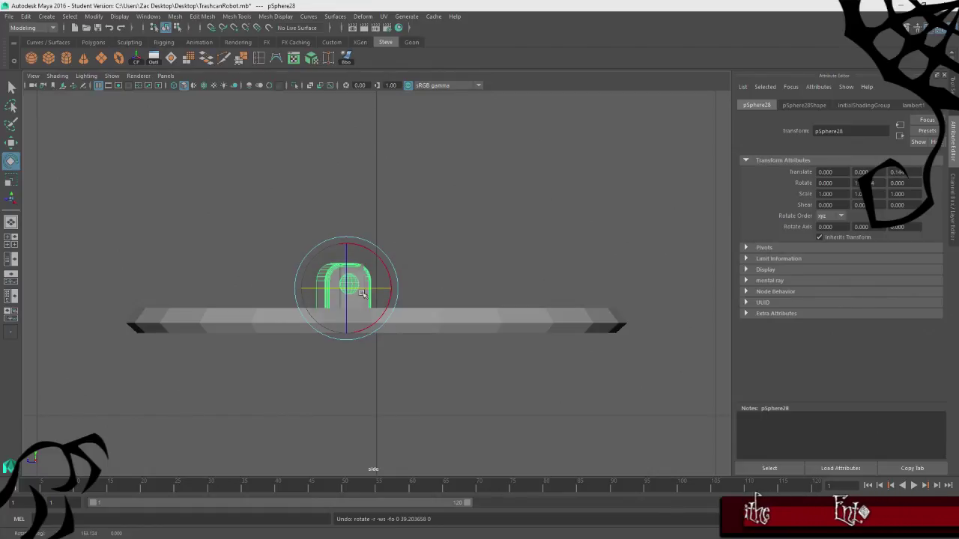
key("ctrl+z")
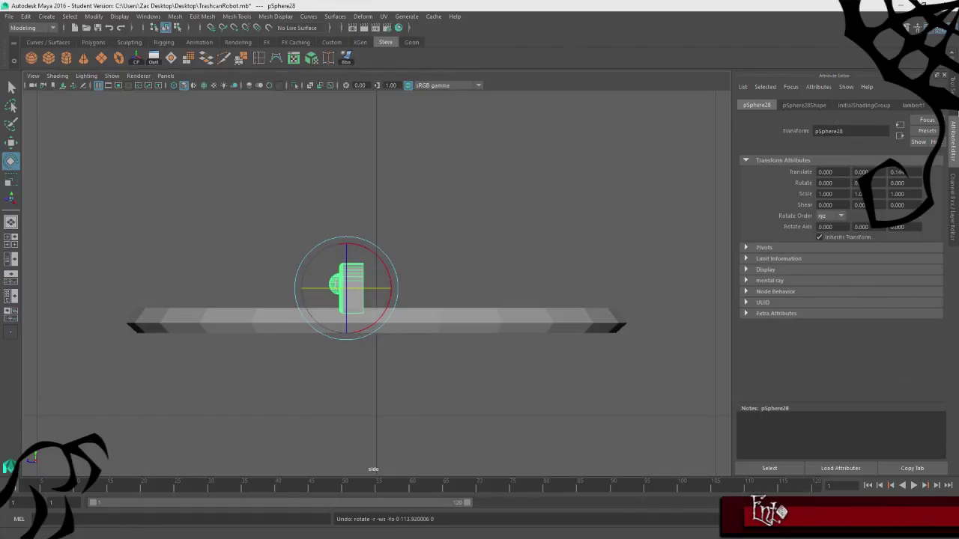
Set the Rotate tool's Step Snap to Relative and rotate the duplicate bracket half a turn about Y.
left_click(952, 99)
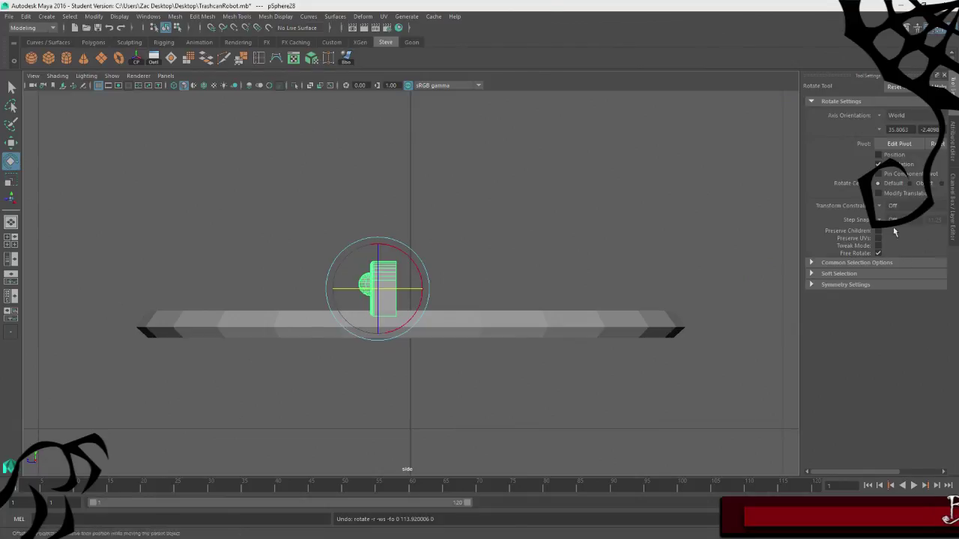
left_click(879, 209)
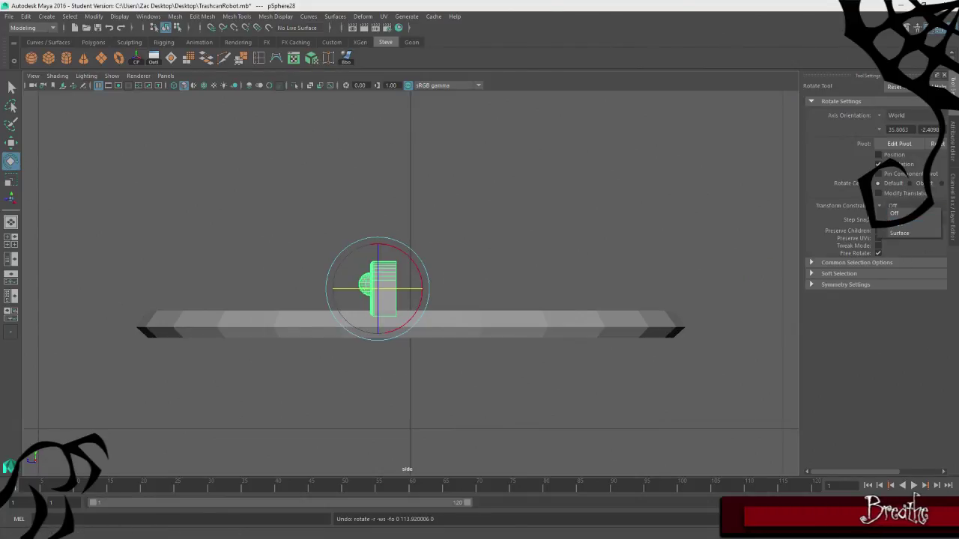
left_click(886, 222)
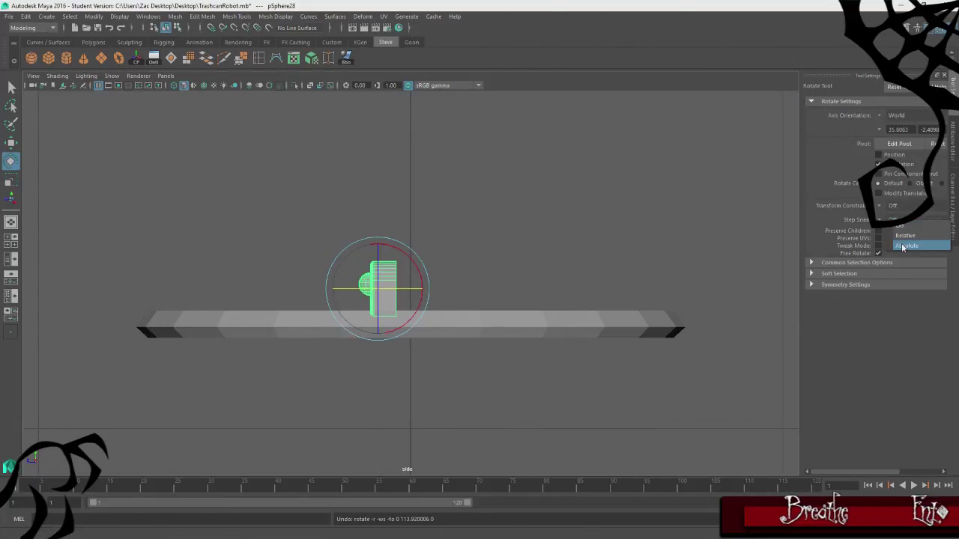
left_click(902, 236)
left_click_drag(340, 290, 473, 298)
key("space")
key("space")
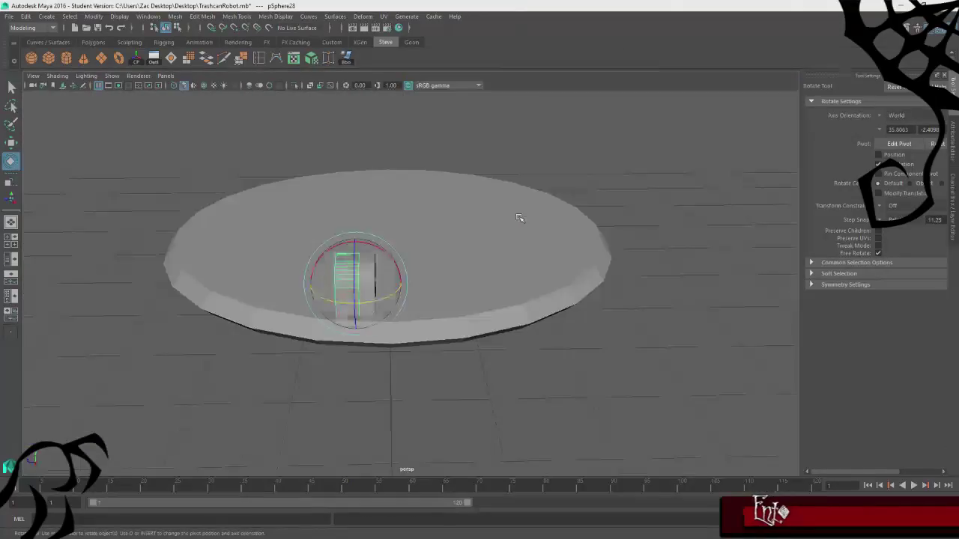
left_click_drag(410, 367, 408, 337, "alt")
Move the duplicate bracket along Z to the other side of the centre line, leaving a gap between the pair, and deselect it.
key("w")
left_click_drag(318, 278, 367, 283)
key("space")
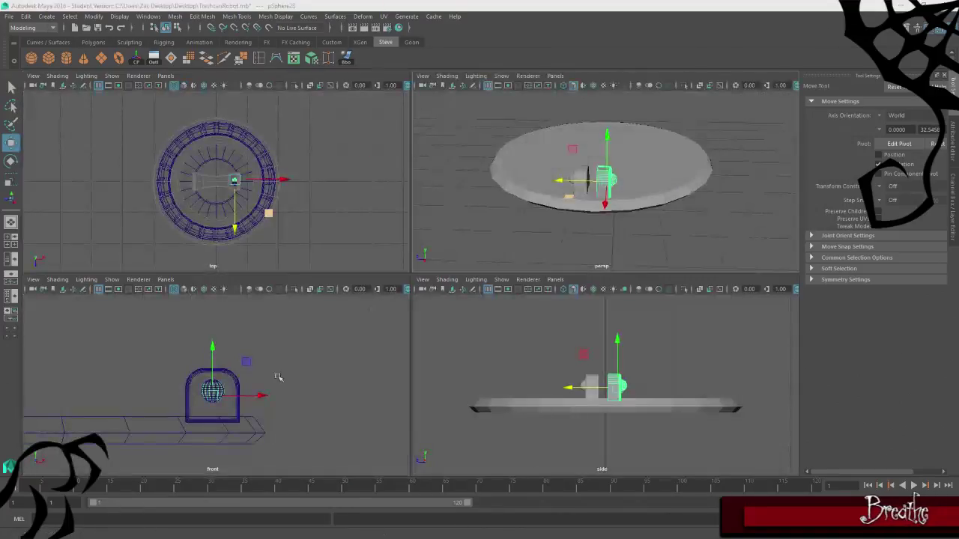
key("space")
key("space")
key("space")
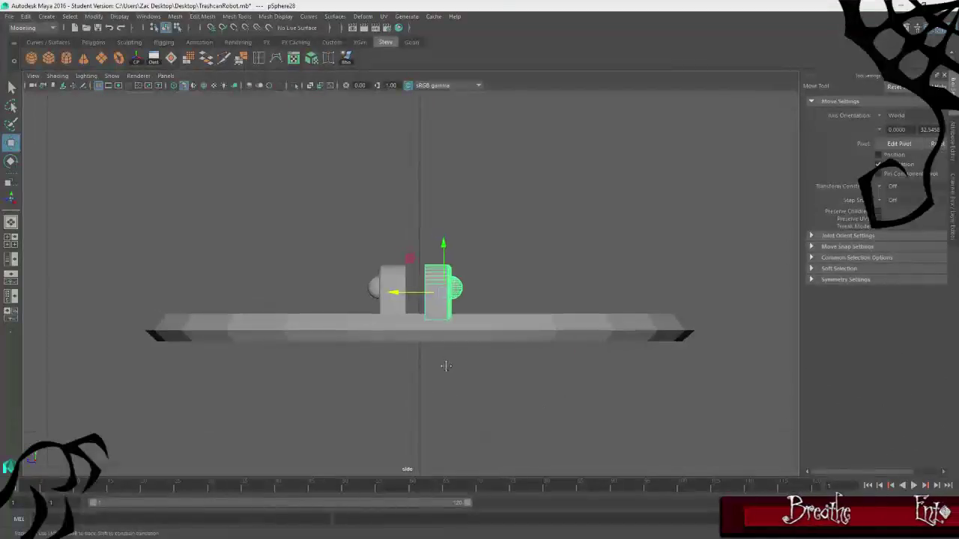
left_click_drag(427, 296, 430, 296)
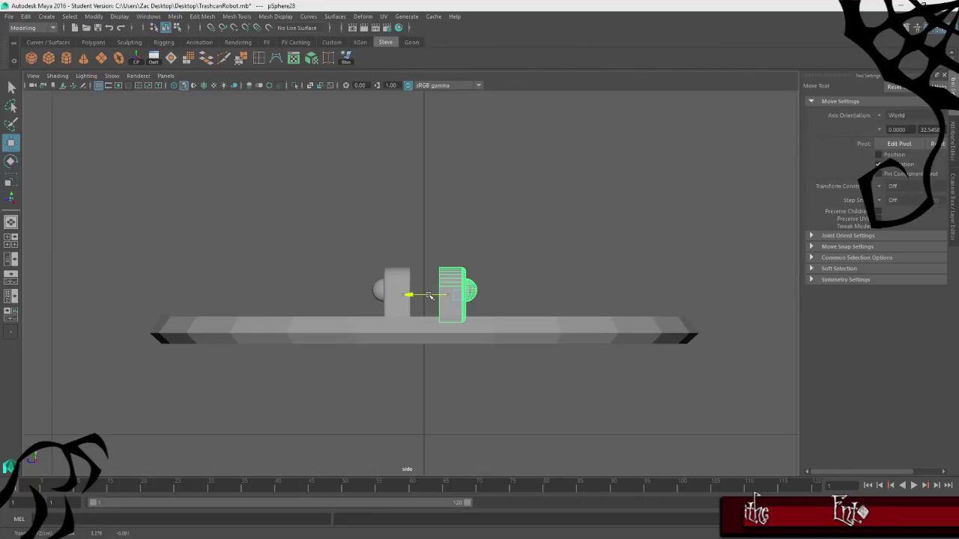
key("space")
key("space")
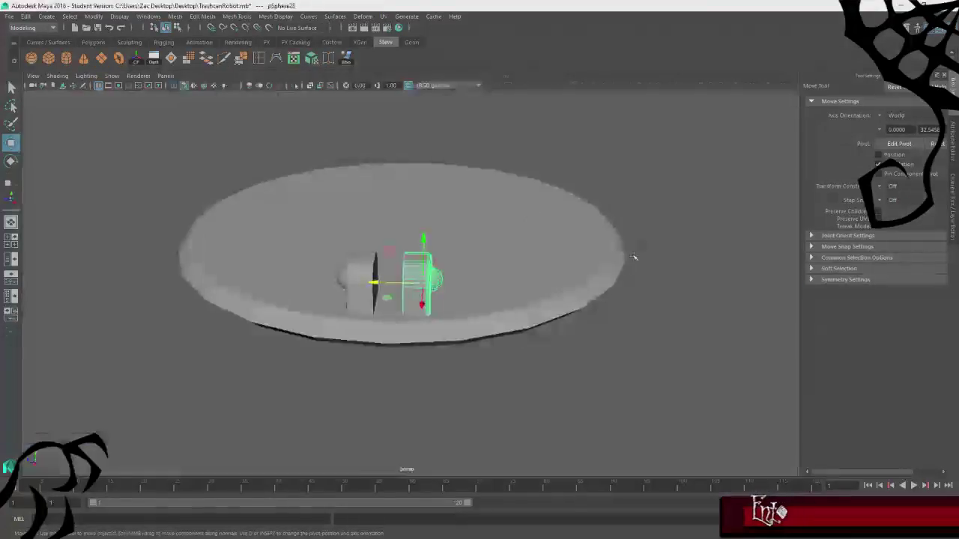
left_click_drag(636, 257, 334, 324, "alt")
left_click(702, 268)
Create a polygon cube and move it up along Y to the height of the lid disc.
left_click_drag(350, 371, 314, 349, "alt")
left_click(48, 60)
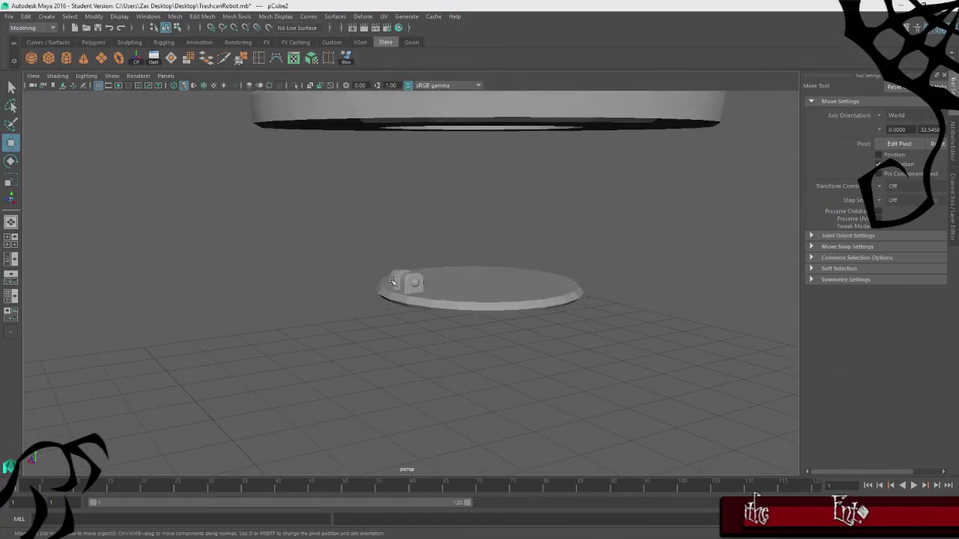
scroll(574, 349, "down", 3)
right_click_drag(574, 349, 452, 407, "alt")
left_click_drag(433, 395, 435, 223)
key("f")
scroll(422, 281, "down", 2)
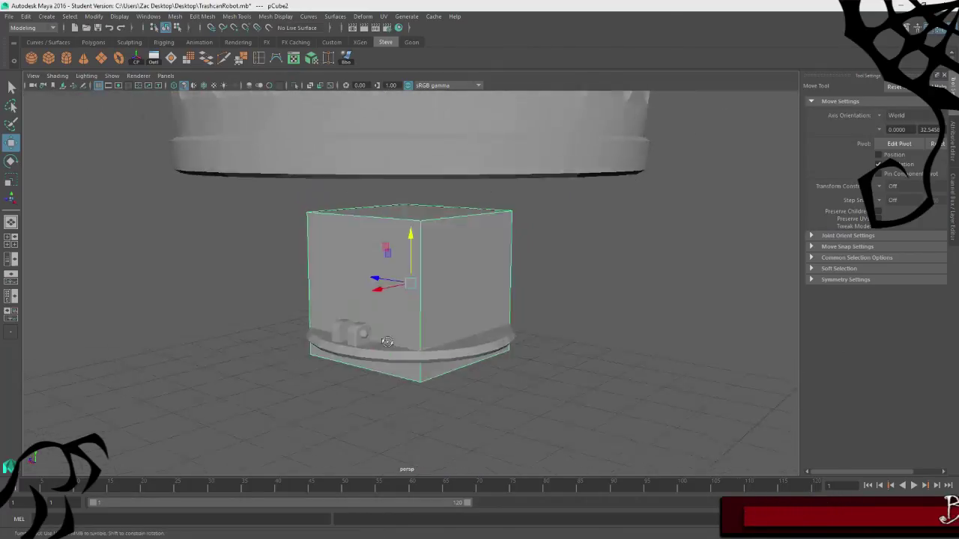
Scale the new cube into a long, narrow square bar along X, floating above the disc.
key("r")
left_click_drag(412, 282, 305, 263)
scroll(557, 261, "up", 3)
left_click_drag(557, 262, 68, 303, "alt")
left_click_drag(300, 336, 346, 340, "alt")
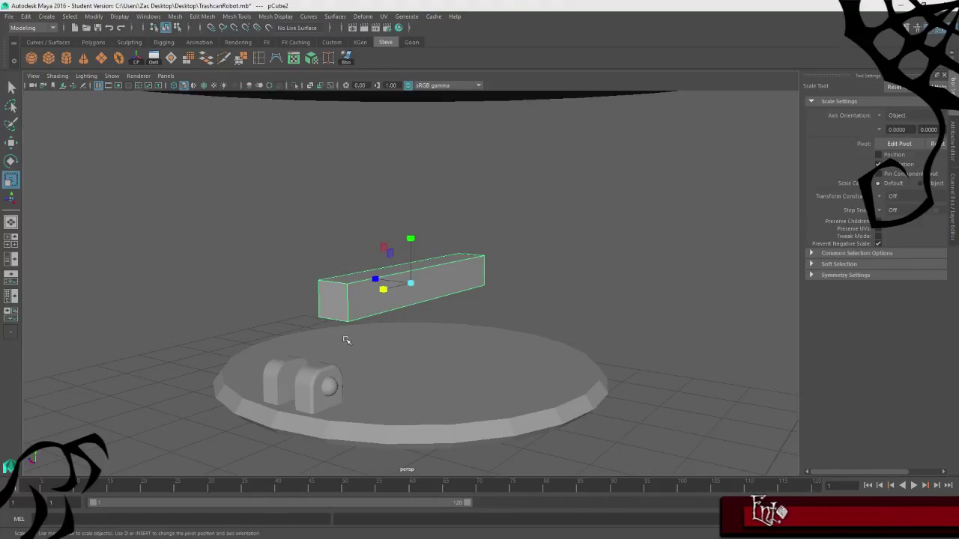
left_click_drag(475, 330, 462, 258, "alt")
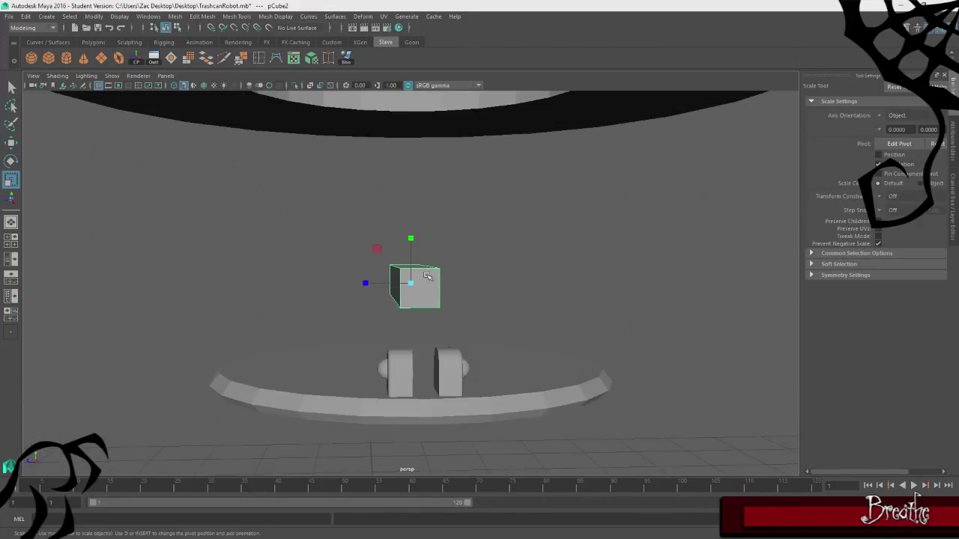
key("space")
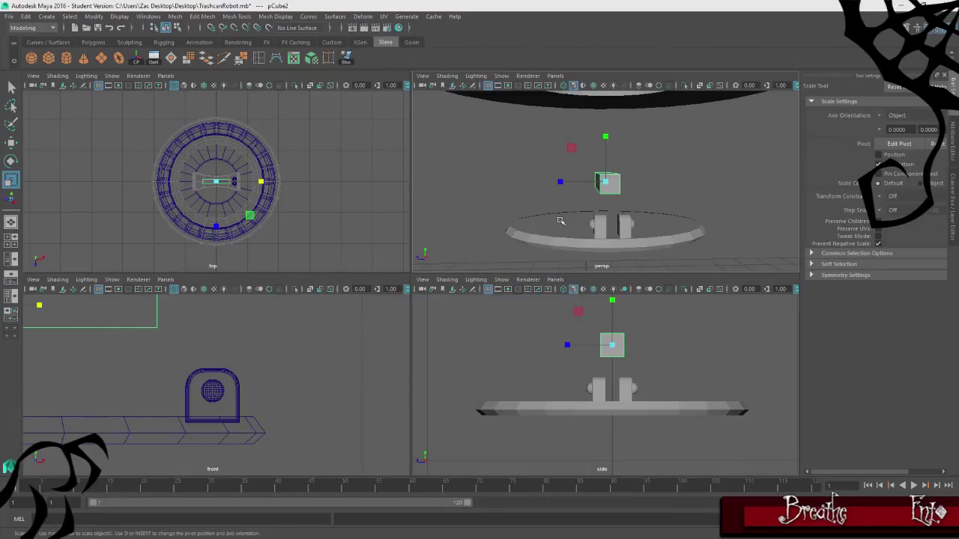
Select the bar's long side face and move it along Z with point snapping to the inner face of the nearer bracket.
key("space")
key("space")
key("space")
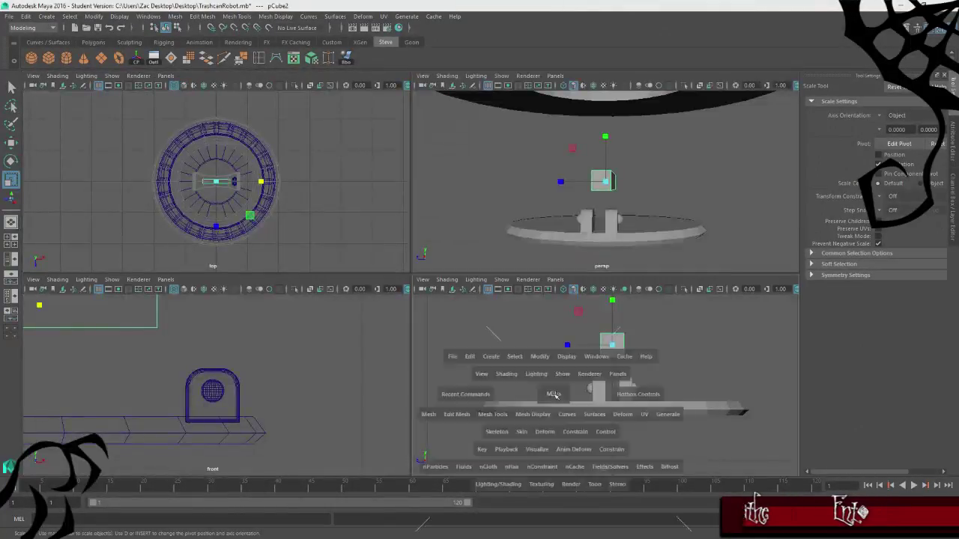
key("space")
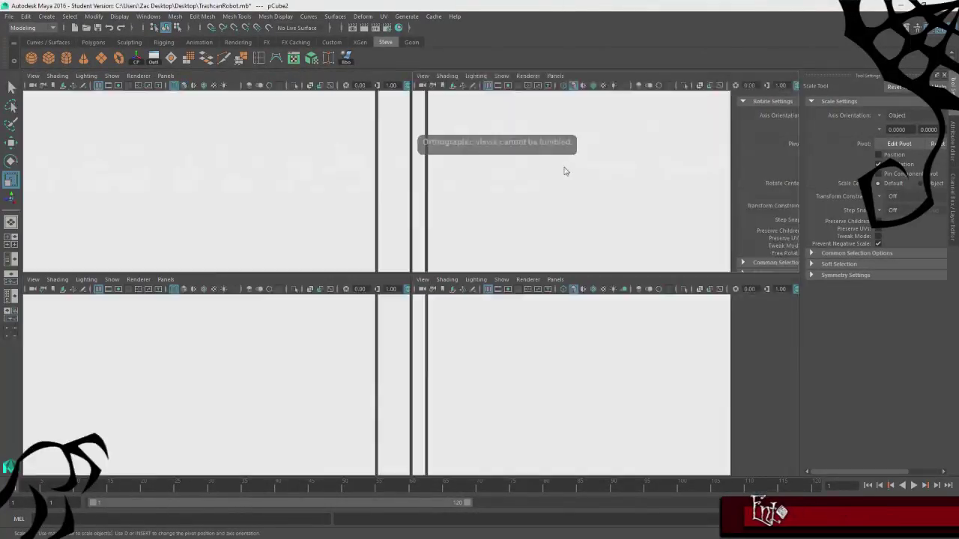
key("space")
right_click_drag(474, 220, 478, 237)
key("space")
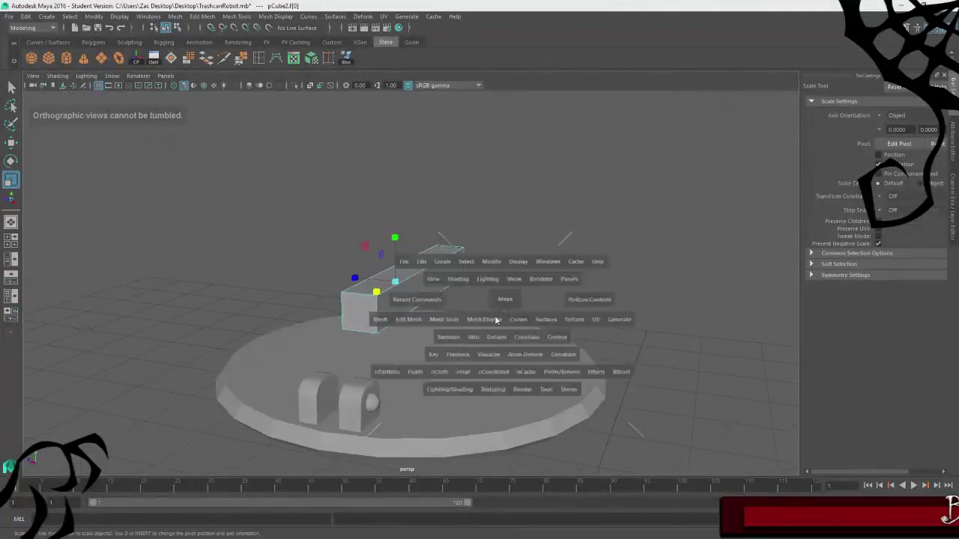
key("space")
left_click_drag(491, 291, 495, 267, "alt")
key("w")
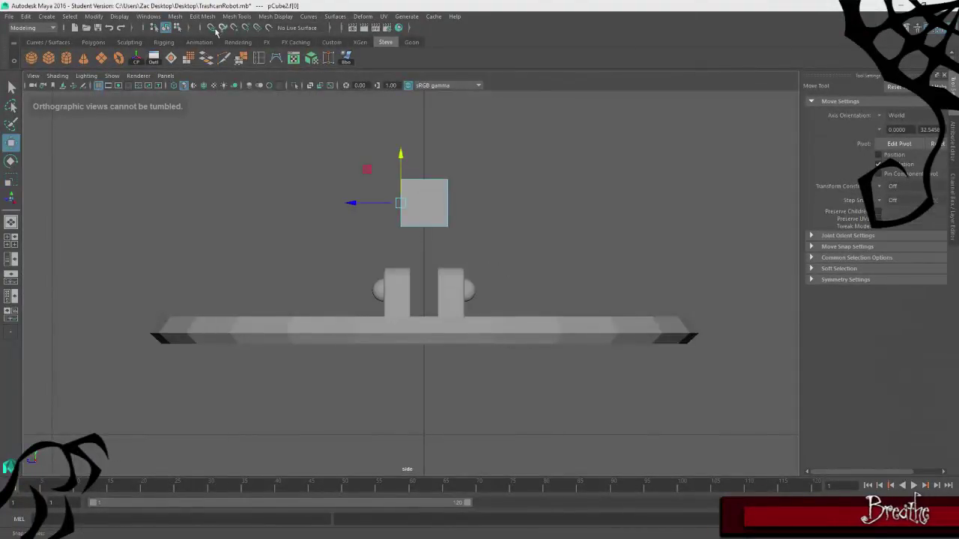
left_click_drag(381, 203, 390, 203)
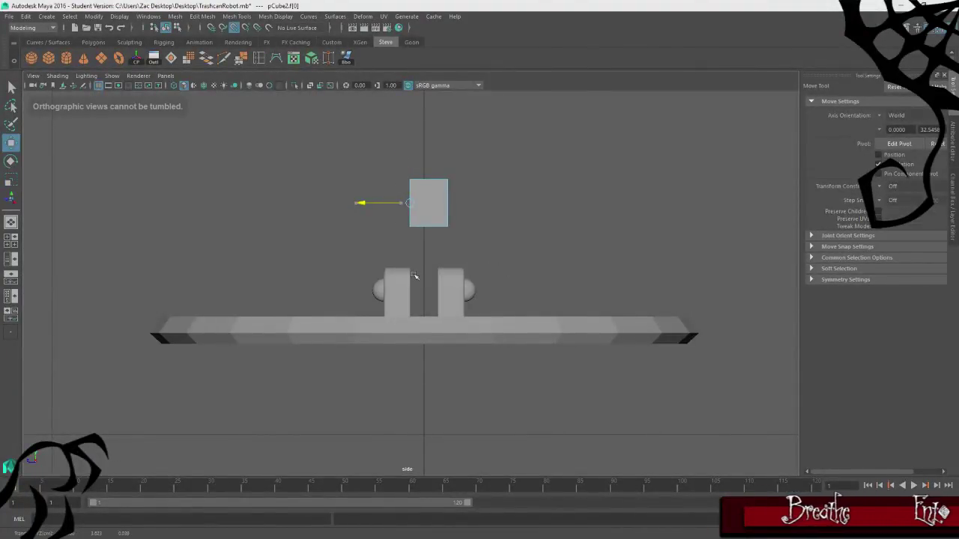
Select the bar's opposite long side face and snap it along Z to the other bracket's inner face, matching the bar's thickness to the gap.
key("space")
key("space")
left_click(450, 282, "shift")
left_click_drag(514, 240, 598, 286, "alt")
key("space")
key("space")
key("space")
key("space")
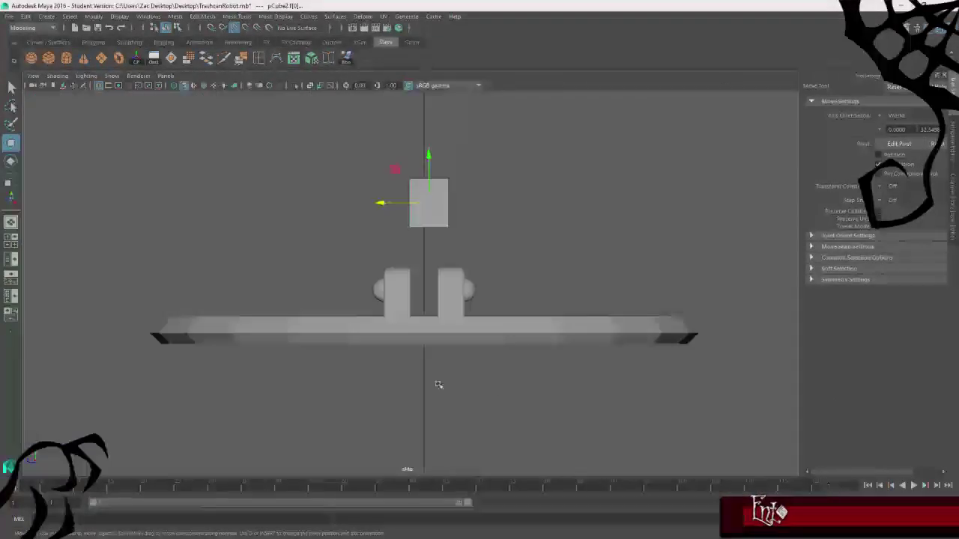
left_click_drag(439, 385, 382, 340, "alt")
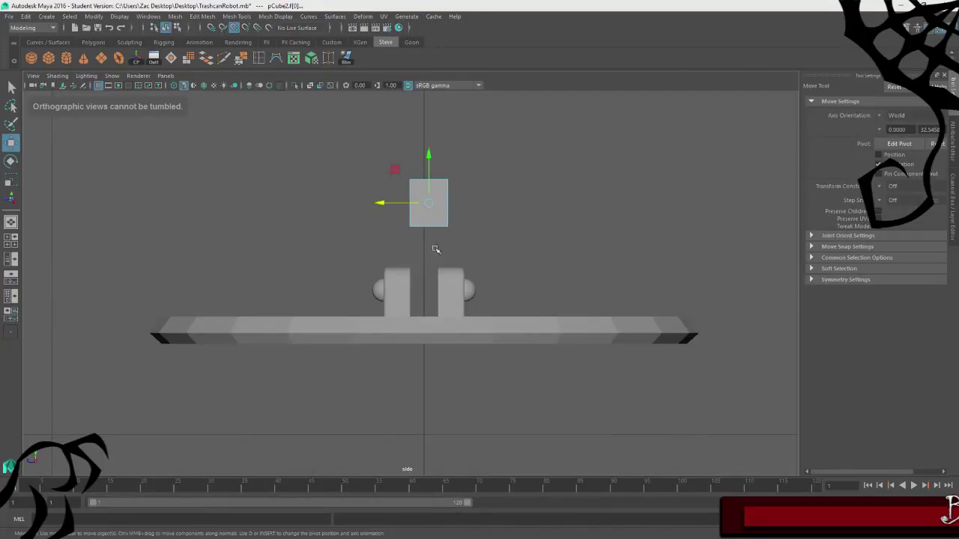
key("space")
key("space")
left_click_drag(582, 262, 604, 317, "alt")
key("space")
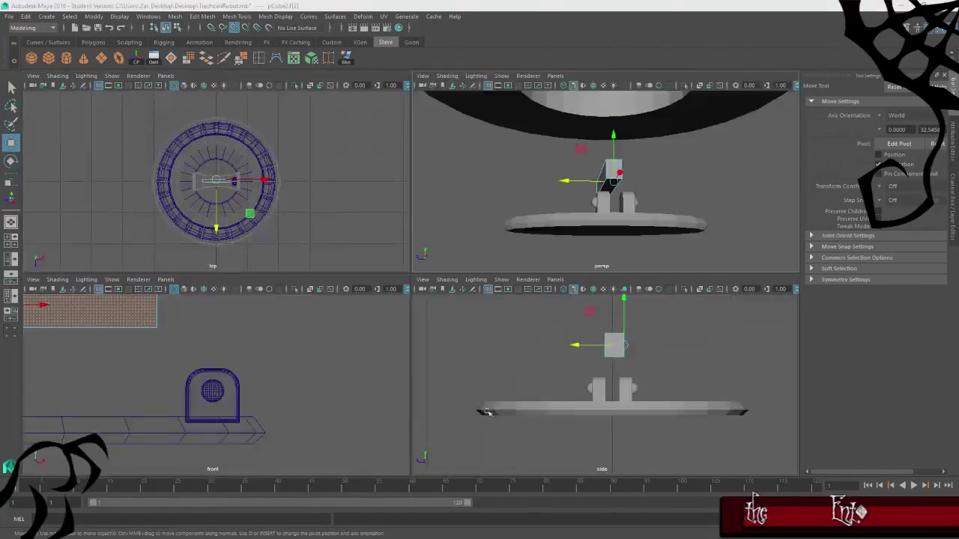
key("space")
left_click_drag(404, 204, 441, 272)
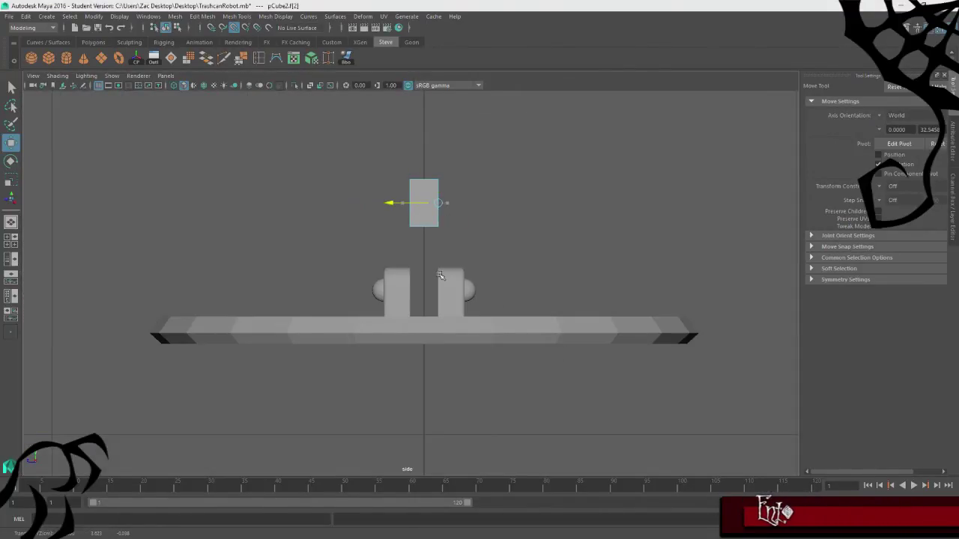
Bevel the top and bottom edges of the bar's bracket-side end with Fraction 0.692 and 5 segments.
key("space")
key("space")
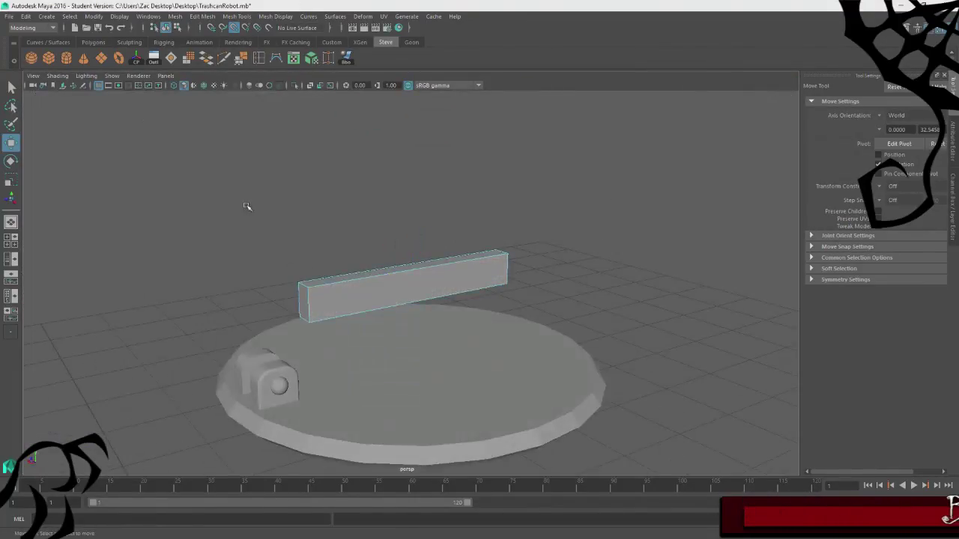
left_click_drag(248, 207, 225, 200, "alt")
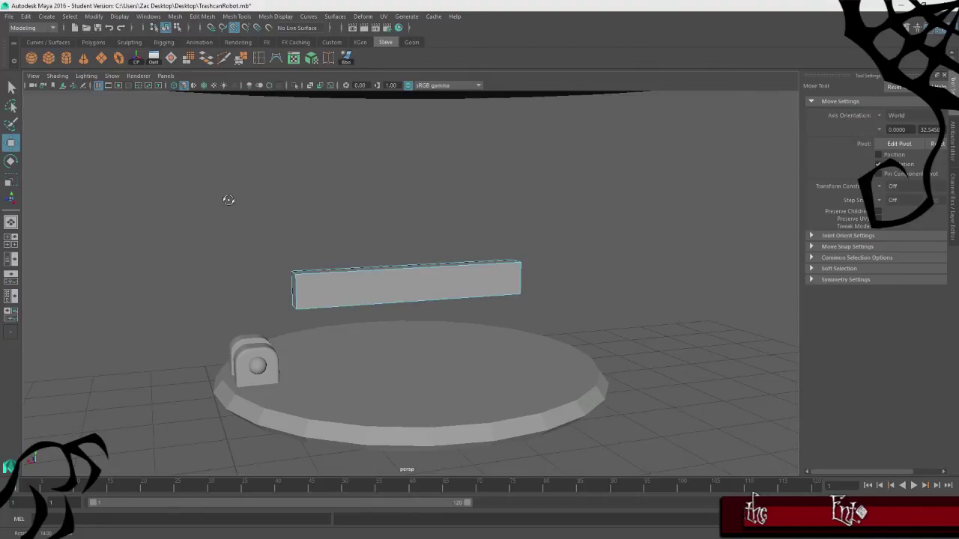
left_click_drag(228, 200, 358, 203, "alt")
right_click(360, 196)
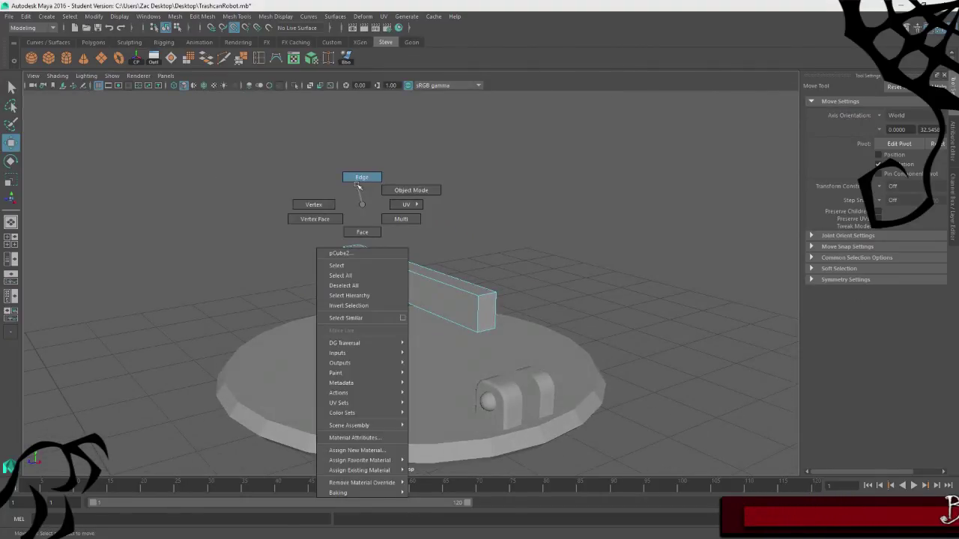
left_click(356, 183)
left_click(483, 297)
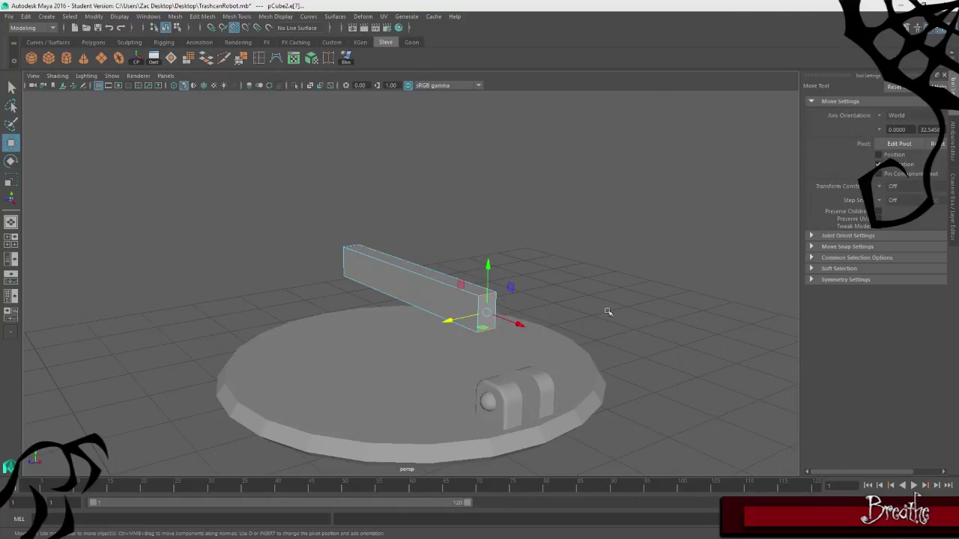
left_click_drag(606, 312, 543, 284, "alt")
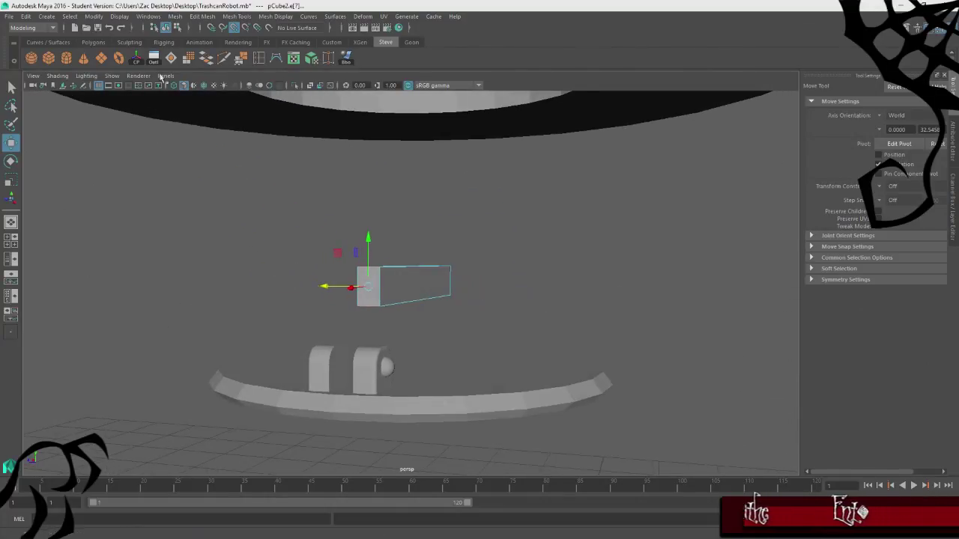
left_click(175, 18)
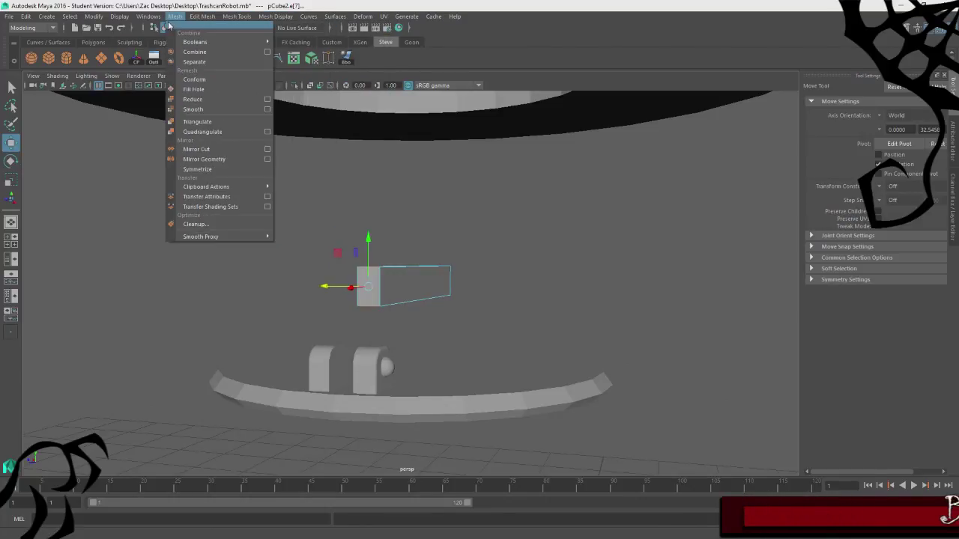
left_click(212, 52)
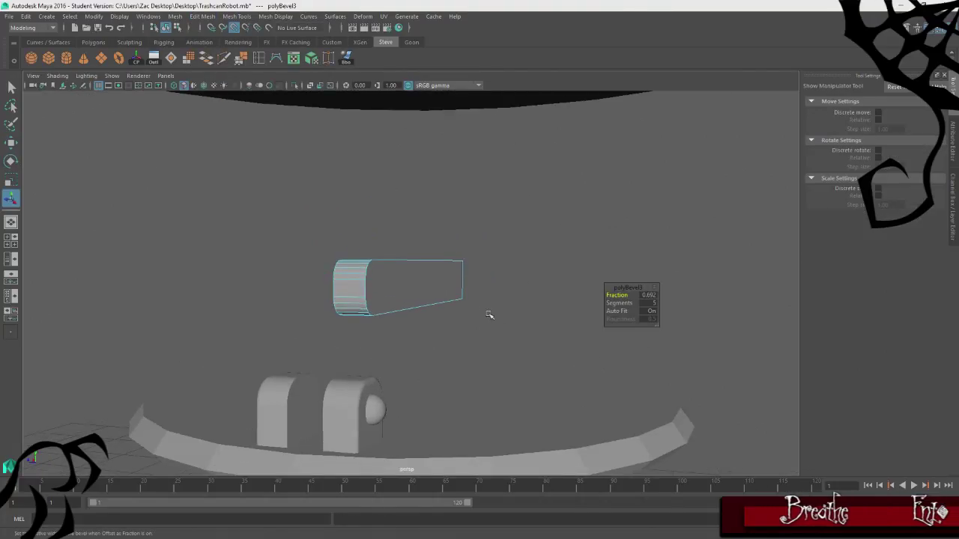
key("f")
left_click_drag(385, 303, 671, 300, "alt")
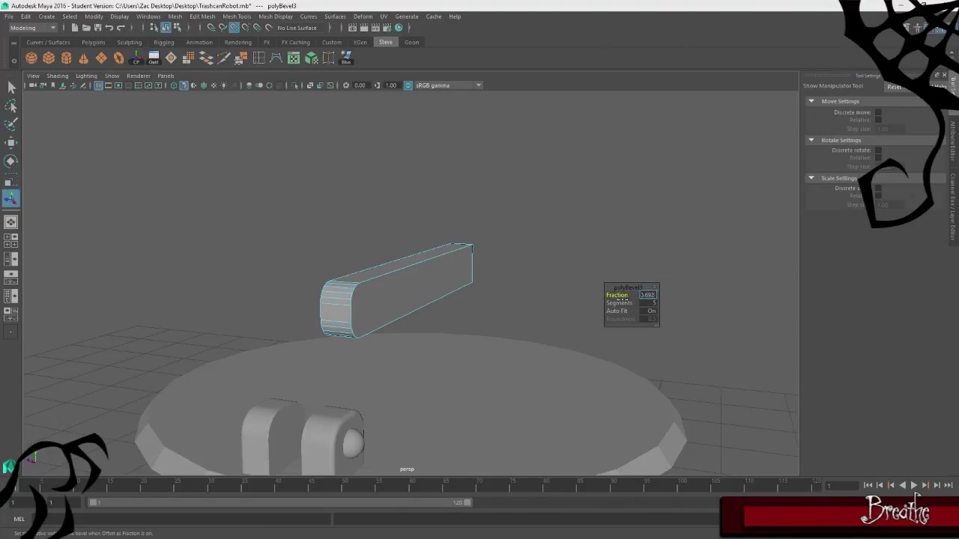
Undo the bevel on the bar's bracket-side end.
left_click(630, 260)
key("ctrl+z")
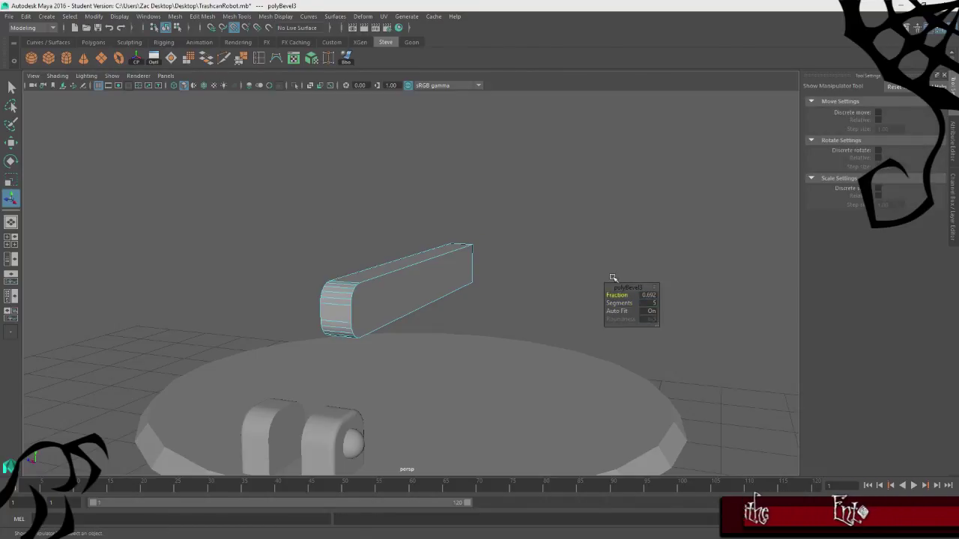
left_click(519, 211)
right_click_drag(517, 190, 590, 168)
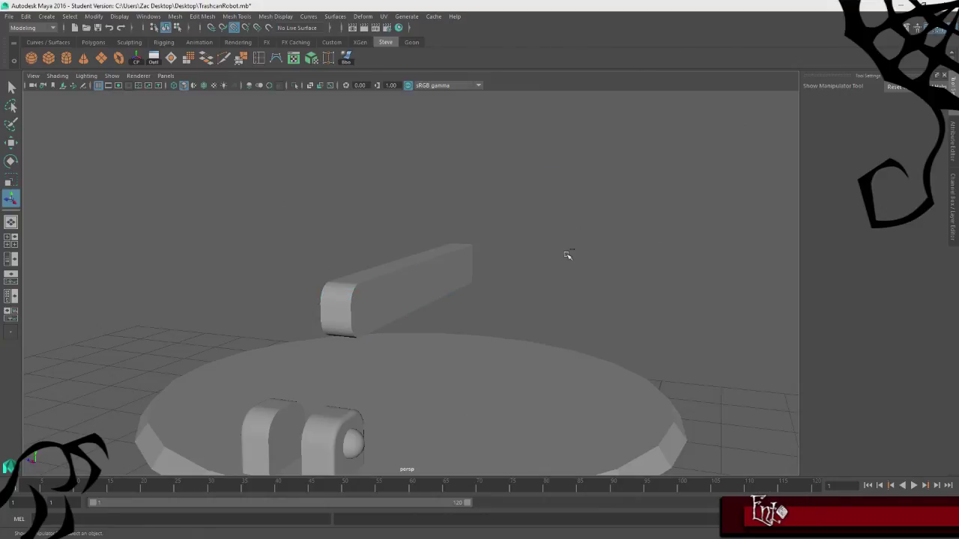
key("ctrl+z")
key("ctrl+z")
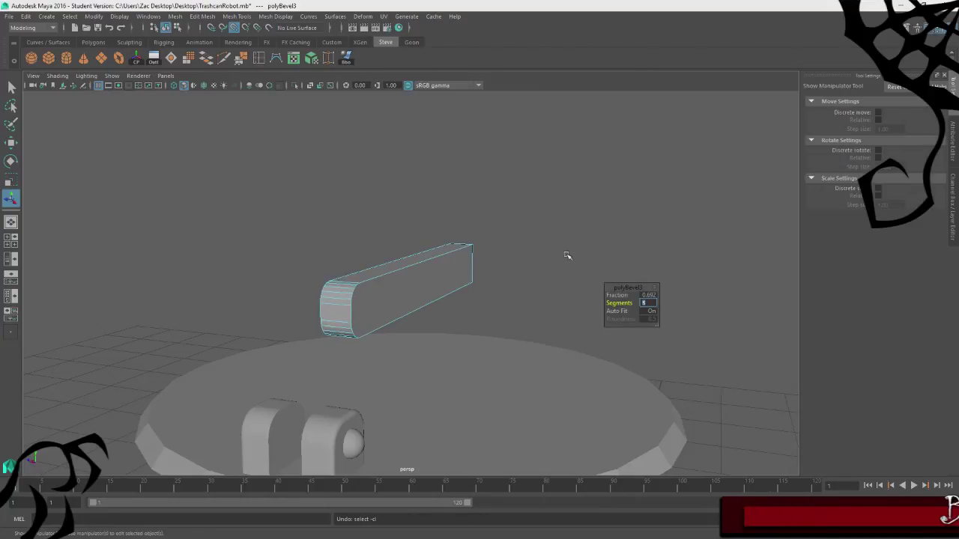
left_click(526, 275)
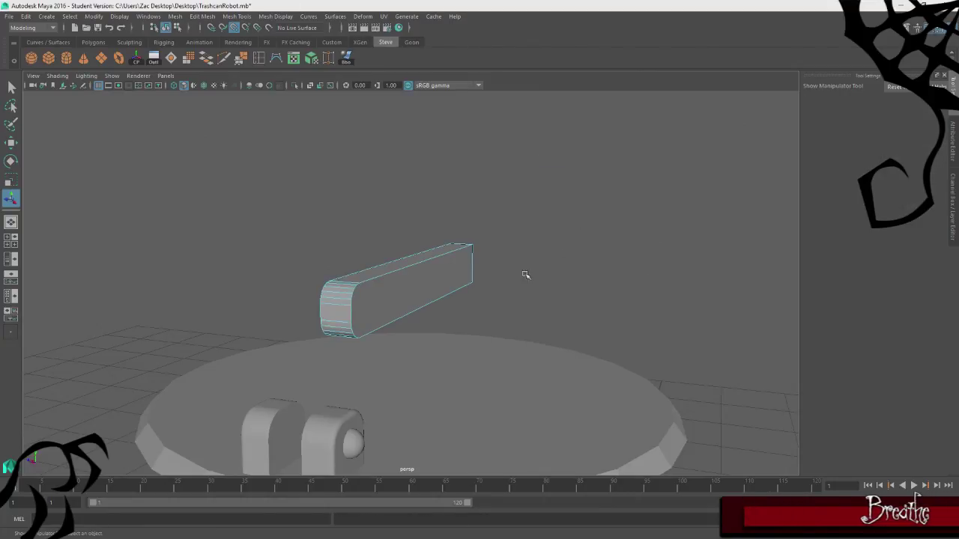
key("ctrl+z")
left_click_drag(531, 250, 449, 248, "alt")
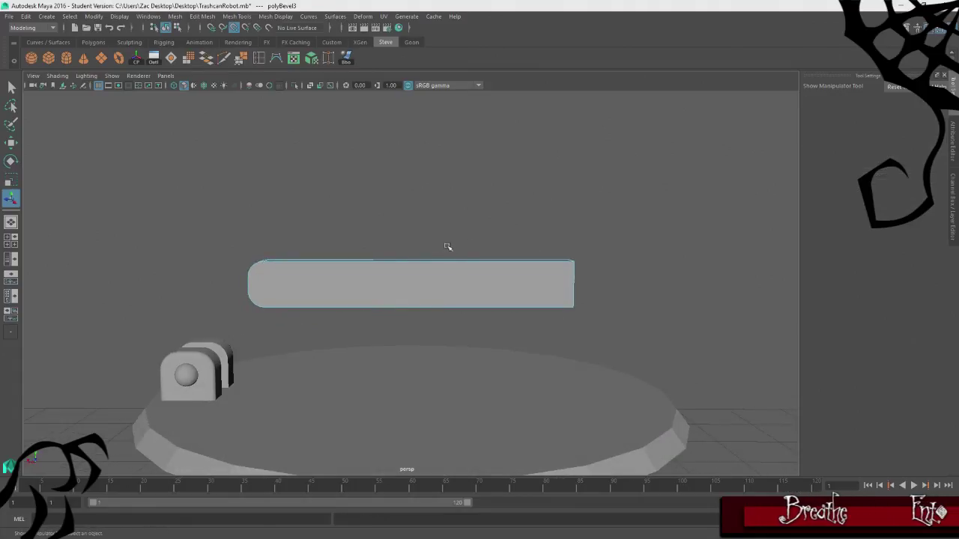
right_click_drag(434, 158, 493, 138)
key("w")
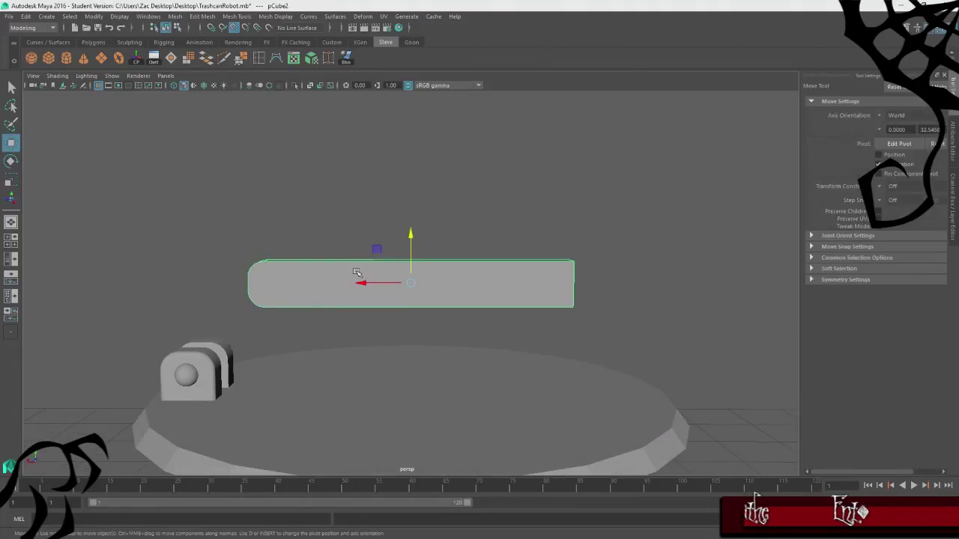
key("ctrl+z")
key("ctrl+z")
key("ctrl+z")
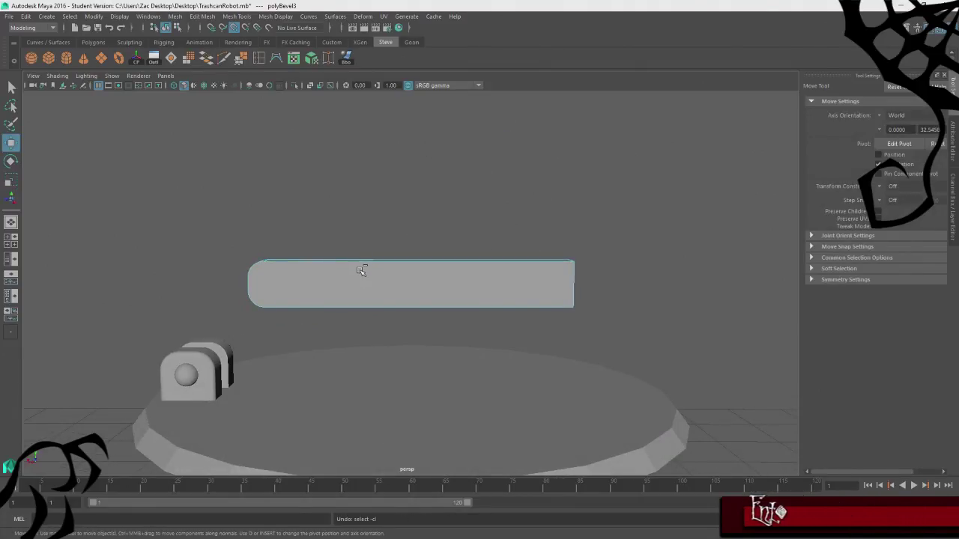
Select the top and bottom edges at both ends of the bar and bevel them together into rounded ends.
left_click_drag(535, 295, 536, 223, "alt")
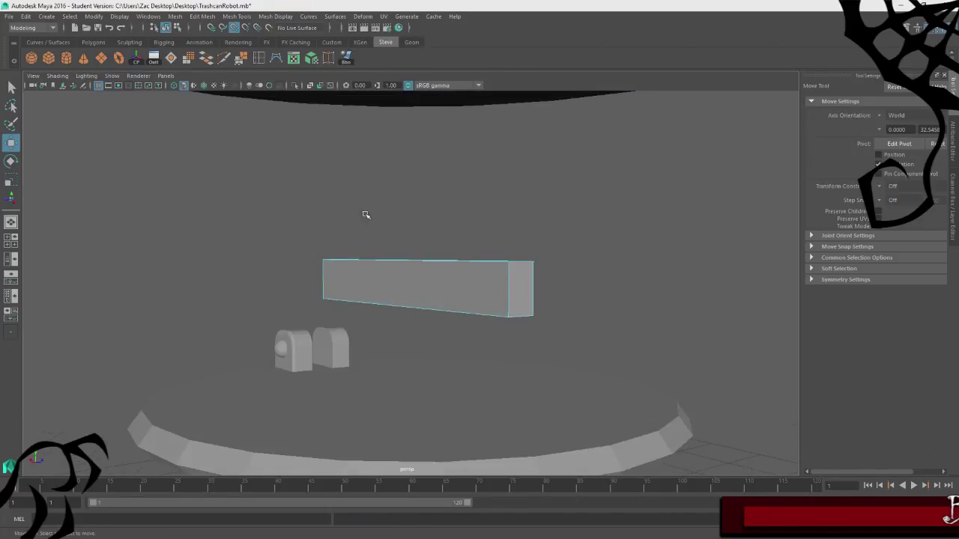
left_click_drag(366, 215, 274, 229, "alt")
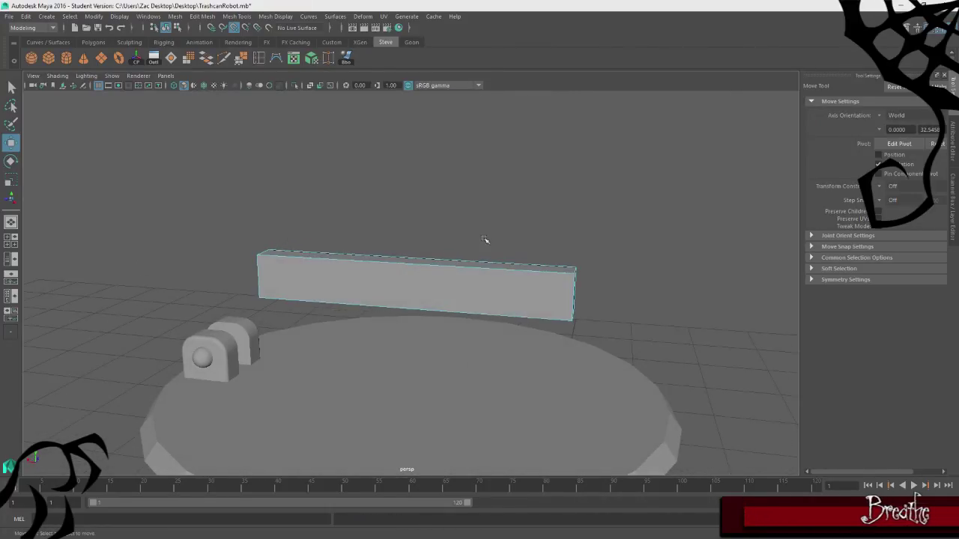
right_click_drag(485, 239, 485, 209)
left_click_drag(632, 282, 558, 284, "alt")
left_click(531, 285)
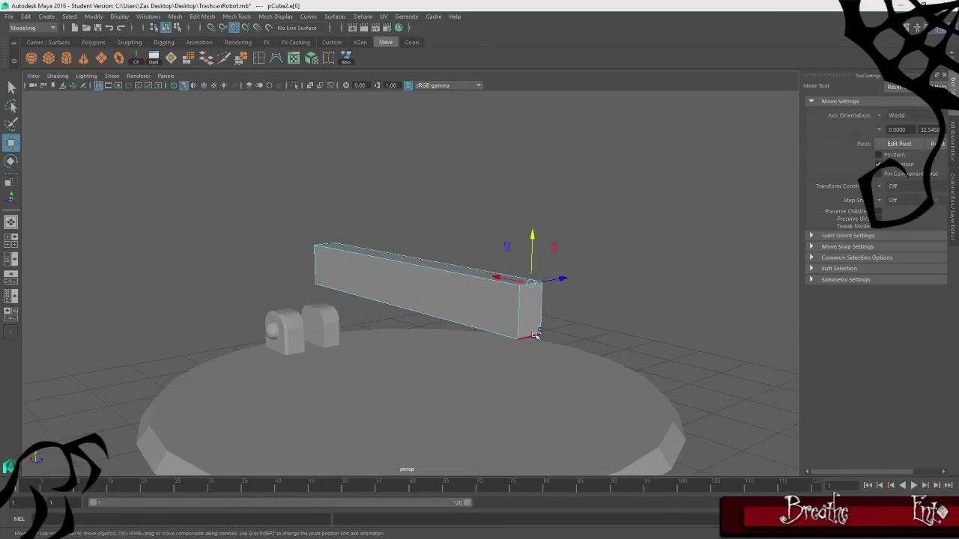
left_click_drag(280, 280, 392, 280, "alt")
left_click(329, 322, "shift")
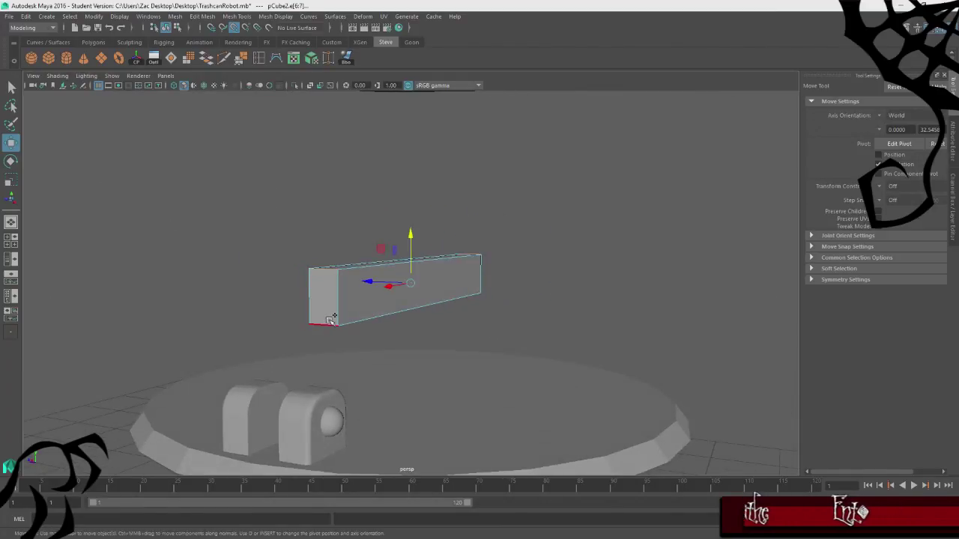
left_click_drag(517, 181, 406, 152, "alt")
left_click(223, 16)
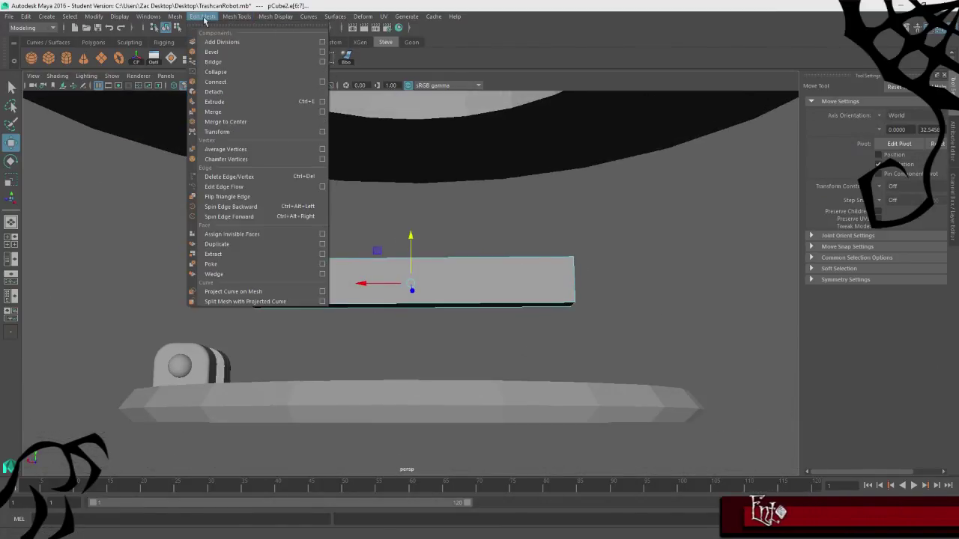
left_click(223, 52)
Return the bar to object mode and move it along X and down along Y without snapping, seating its end between the two brackets.
left_click_drag(439, 214, 586, 226, "alt")
right_click_drag(586, 226, 636, 208)
key("w")
left_click_drag(461, 282, 543, 289)
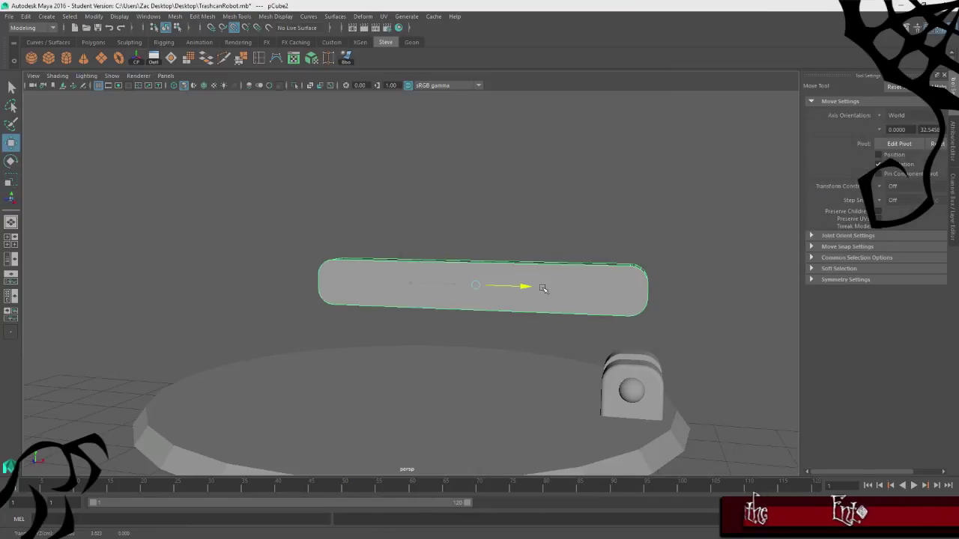
mouse_move(730, 306)
left_mouse_down("alt")
mouse_move(629, 328)
mouse_move(712, 306)
left_mouse_up("alt")
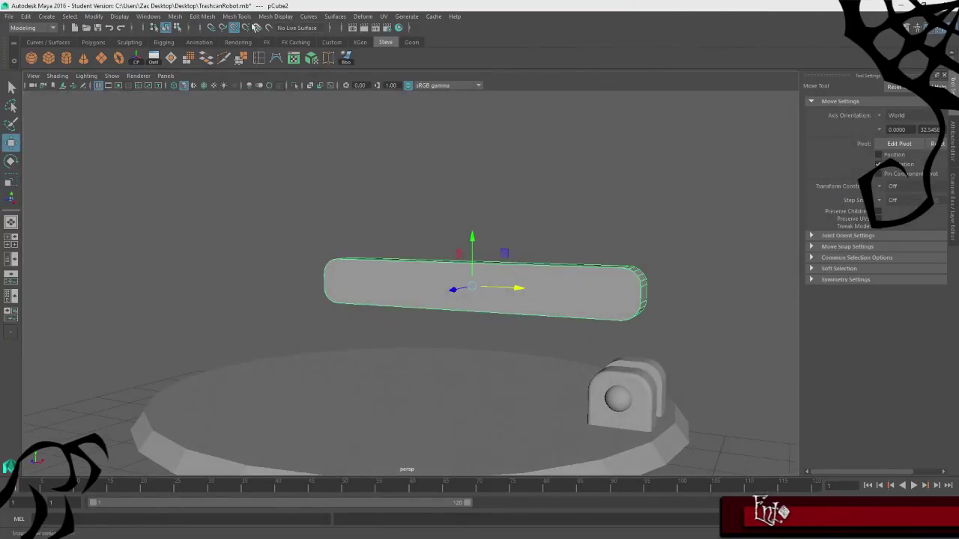
left_click_drag(515, 288, 535, 290)
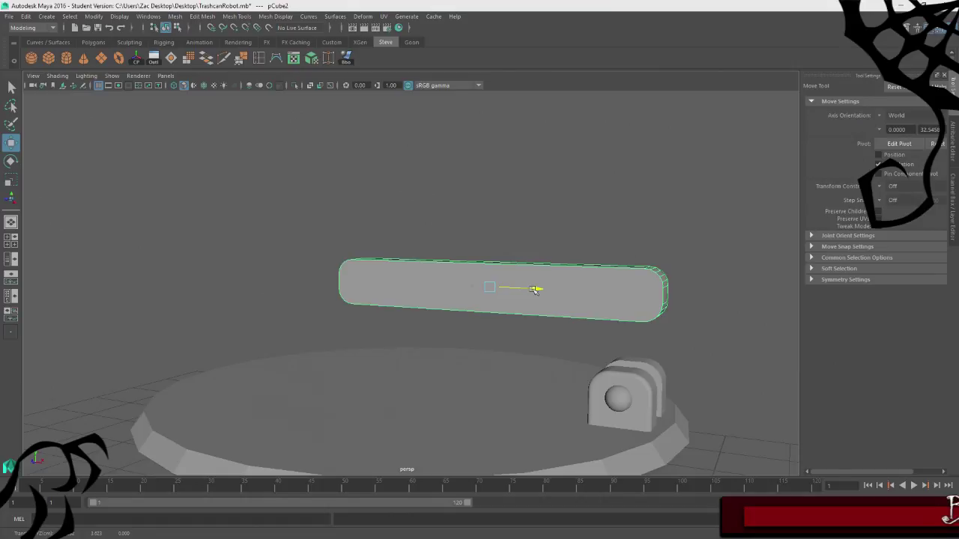
left_click_drag(514, 238, 505, 322)
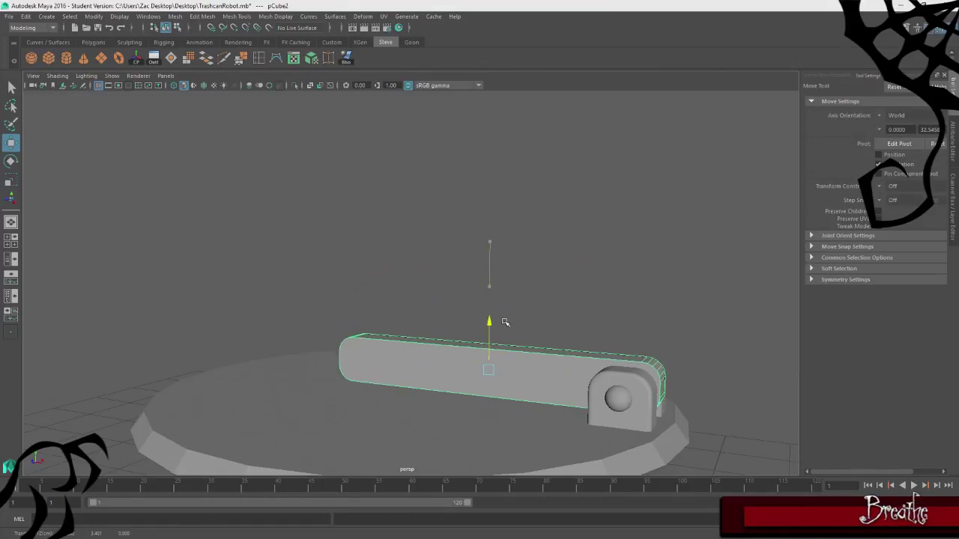
Move the bar's pivot along X to the rivet's centre and lower the bar slightly to centre its end on the rivet.
key("space")
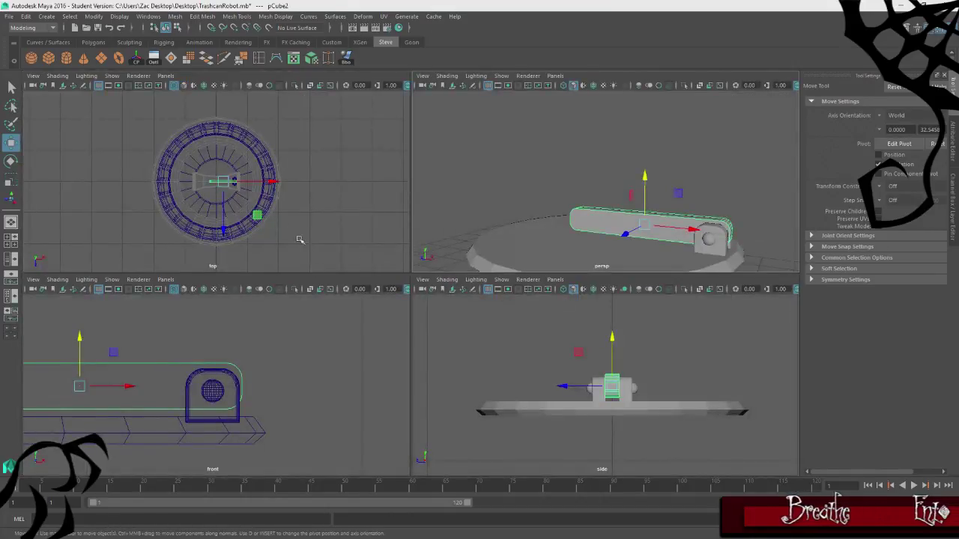
key("space")
key("d")
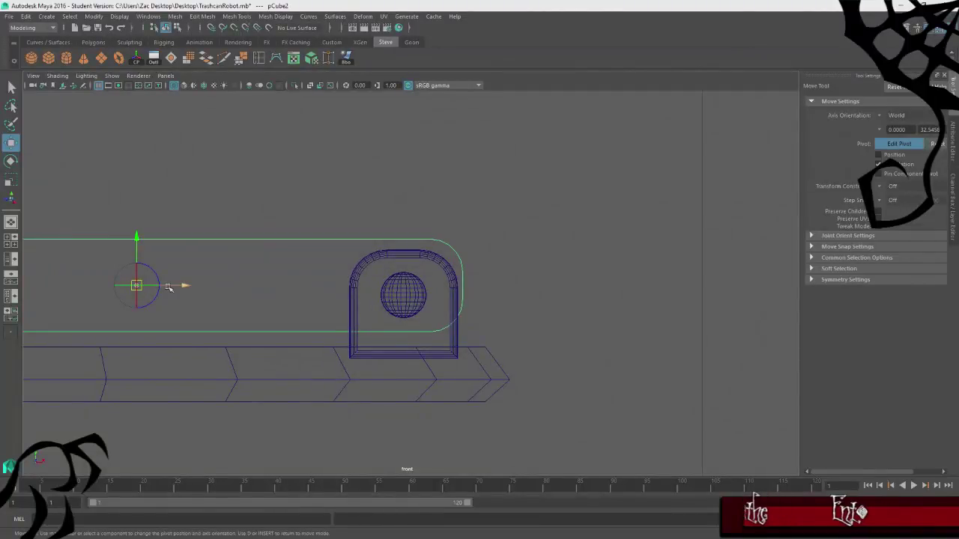
left_click_drag(187, 286, 320, 299)
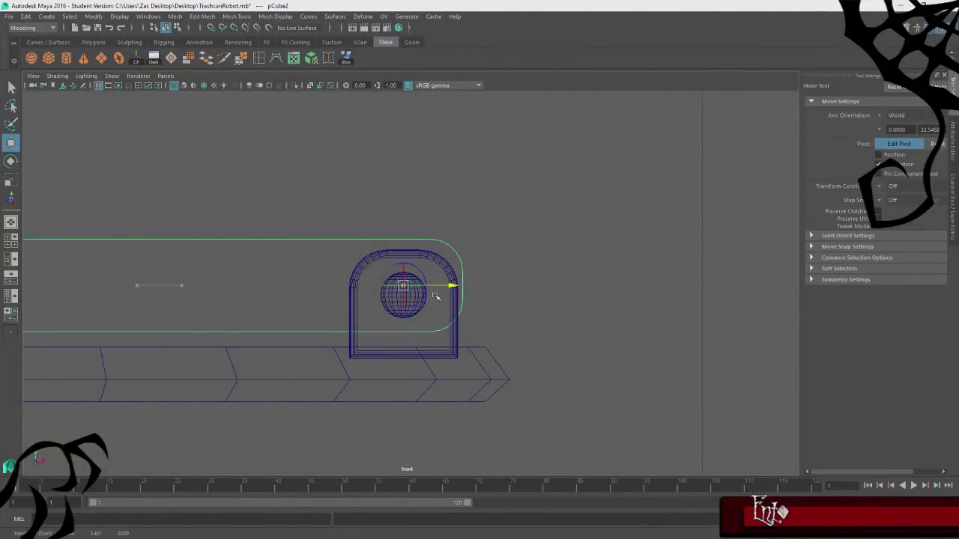
key("d")
left_click_drag(403, 243, 409, 251)
Rotate the bar about its hinge pivot around Z so that it slants upward over the disc, keeping it selected.
key("space")
key("space")
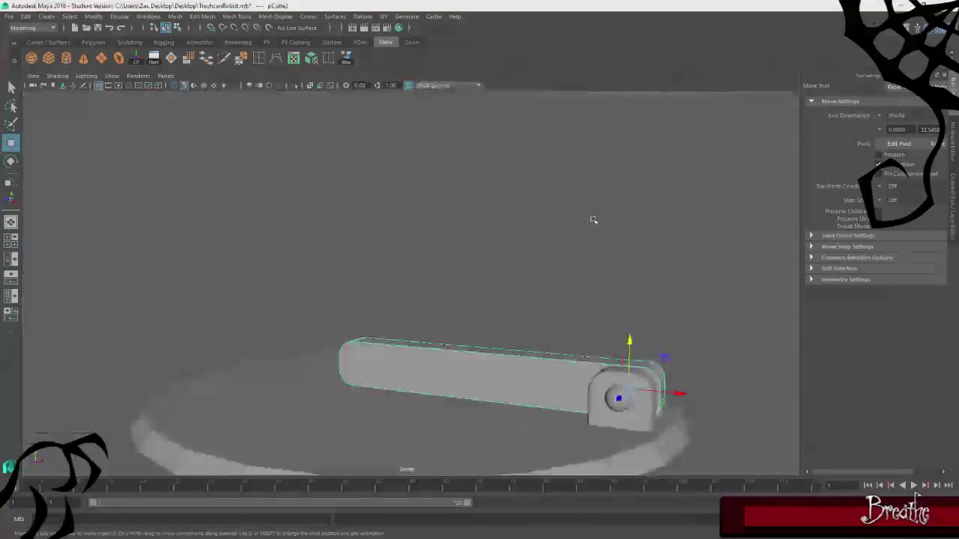
key("e")
left_click_drag(626, 349, 432, 327)
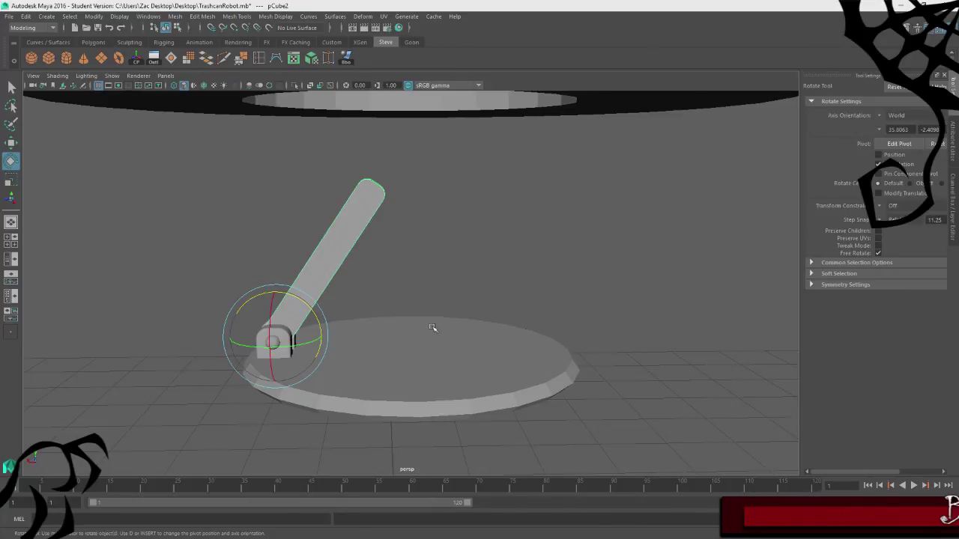
left_click_drag(431, 327, 389, 304, "alt")
left_click(390, 304)
scroll(262, 368, "down", 3)
left_click_drag(263, 368, 309, 386, "alt")
left_click(331, 279)
left_click_drag(332, 278, 251, 321, "alt")
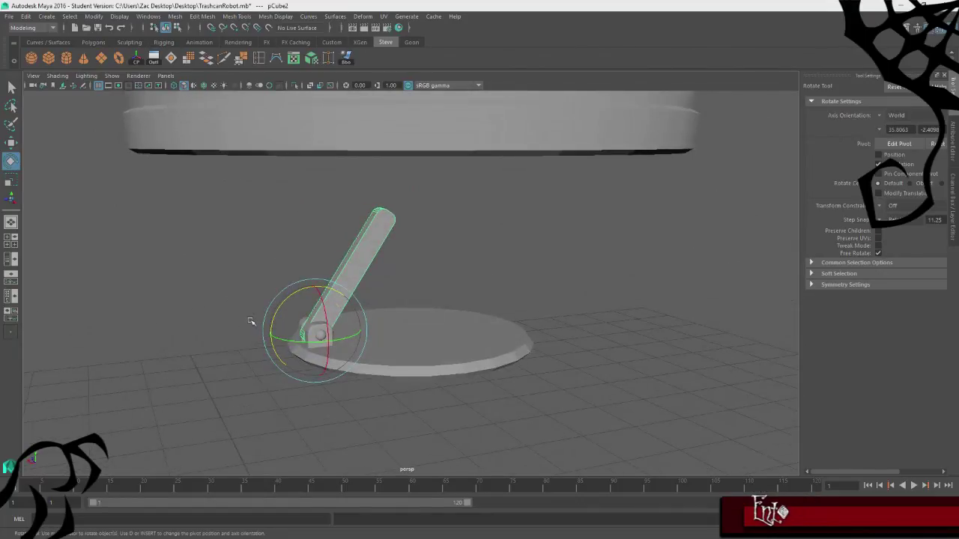